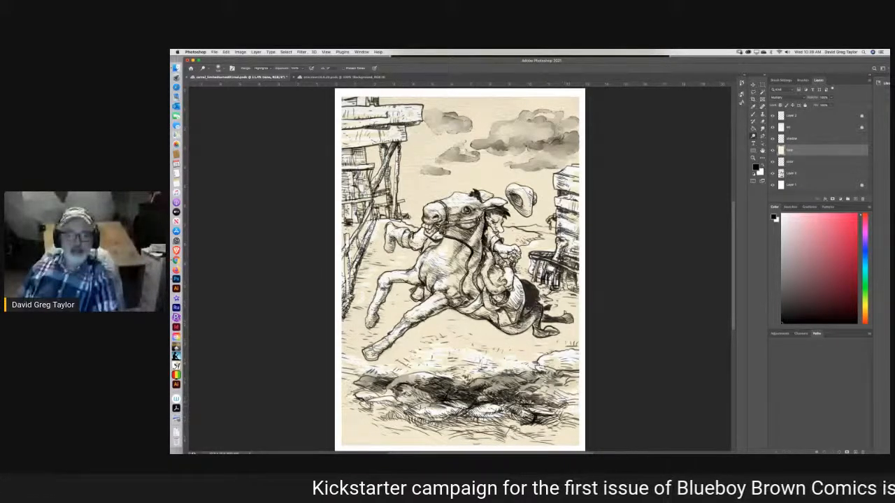
Lighten the highlights across the grassy foreground beneath the horse with the Dodge tool, and save the file.
mouse_move(572, 434)
mouse_down()
mouse_move(533, 430)
mouse_move(549, 442)
mouse_move(479, 429)
mouse_move(441, 441)
mouse_move(453, 425)
mouse_move(428, 437)
mouse_move(355, 411)
mouse_up()
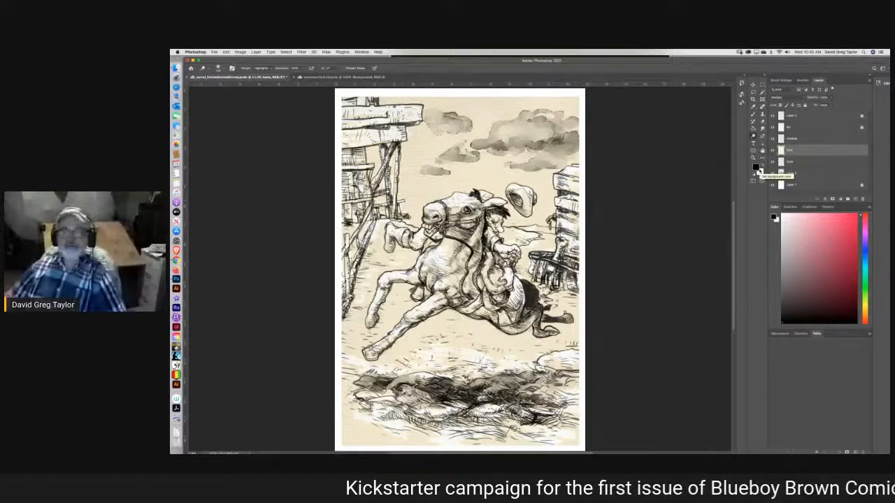
key(super+s)
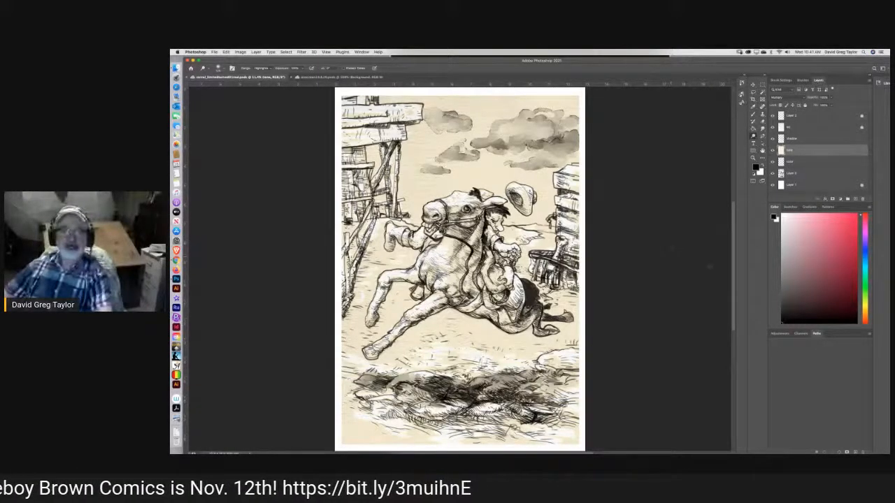
Make the color layer active for brush work and open the recent file surrounded13x19 (color).psdc as a color reference.
scroll(733, 271, down, 3)
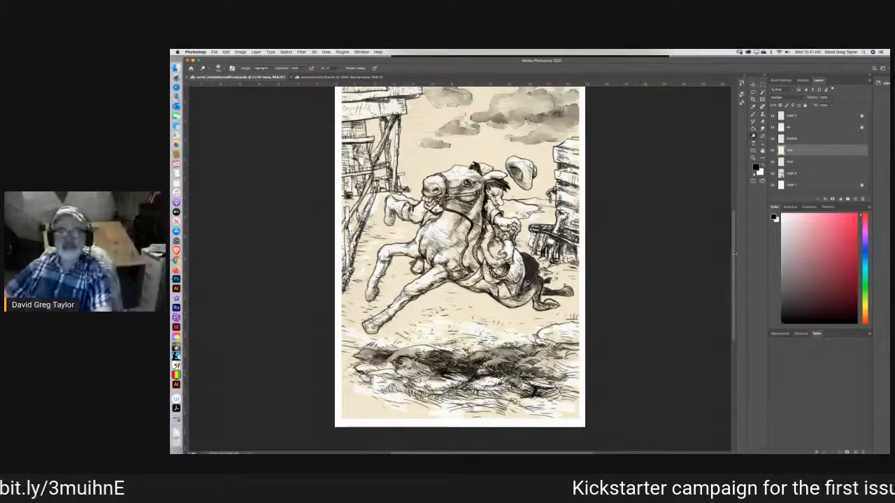
scroll(733, 253, up, 2)
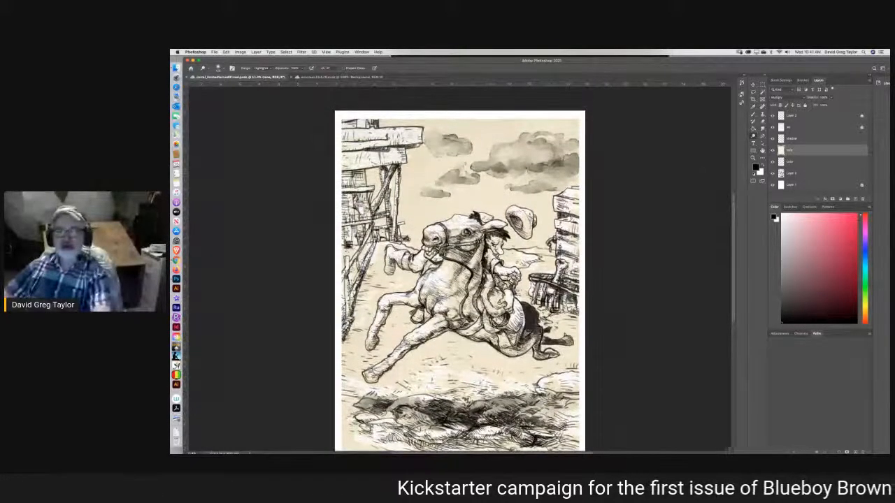
click(790, 161)
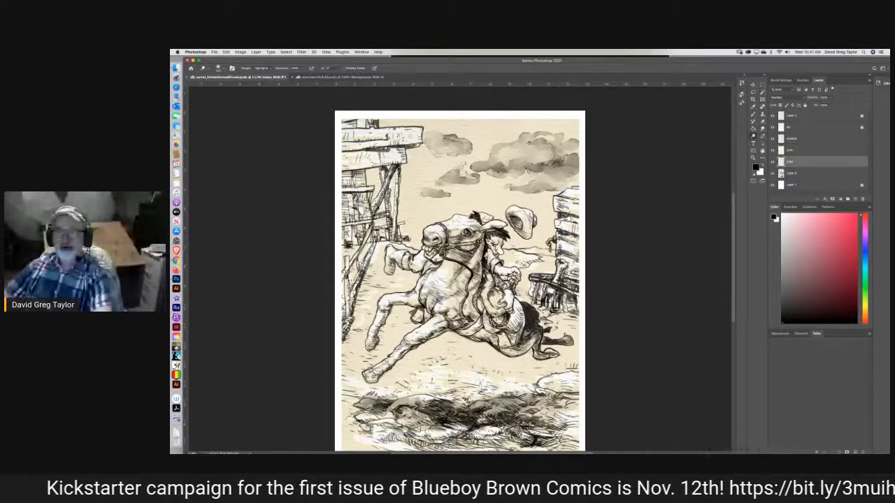
key(b)
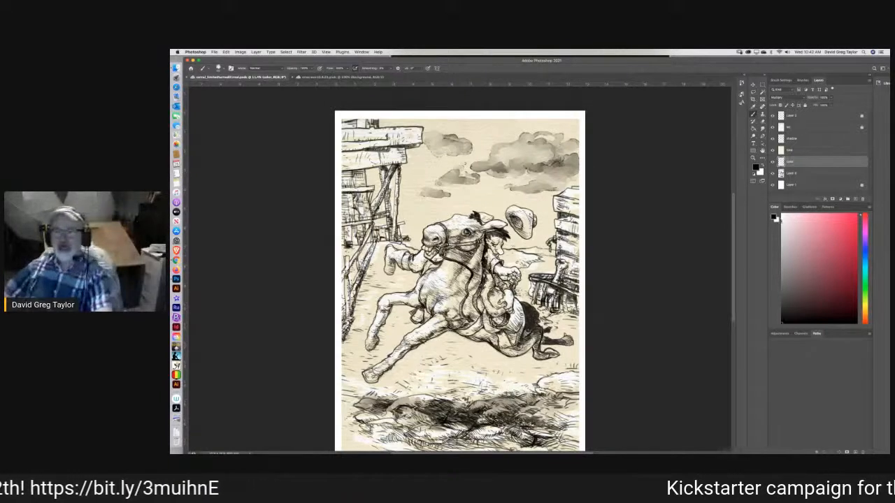
click(214, 52)
mouse_move(219, 81)
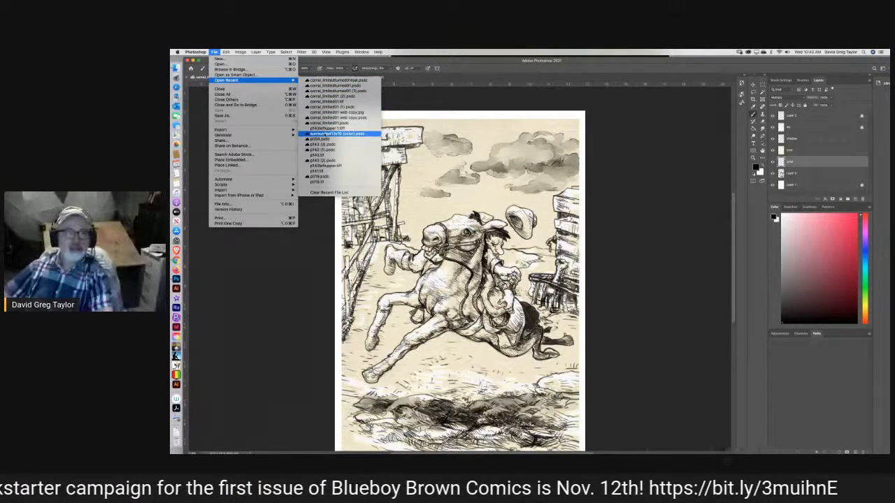
click(327, 133)
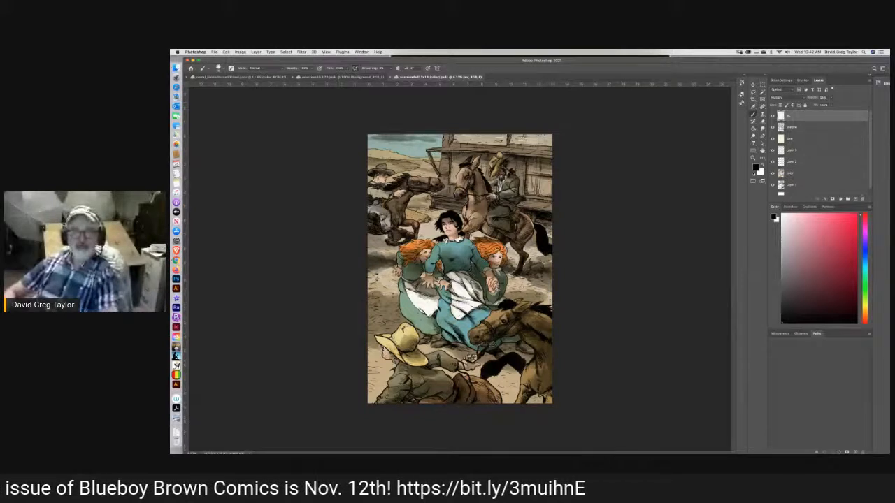
Sample the brown of the horse standing by the porch and return to the corral drawing with the Brush tool.
click(754, 107)
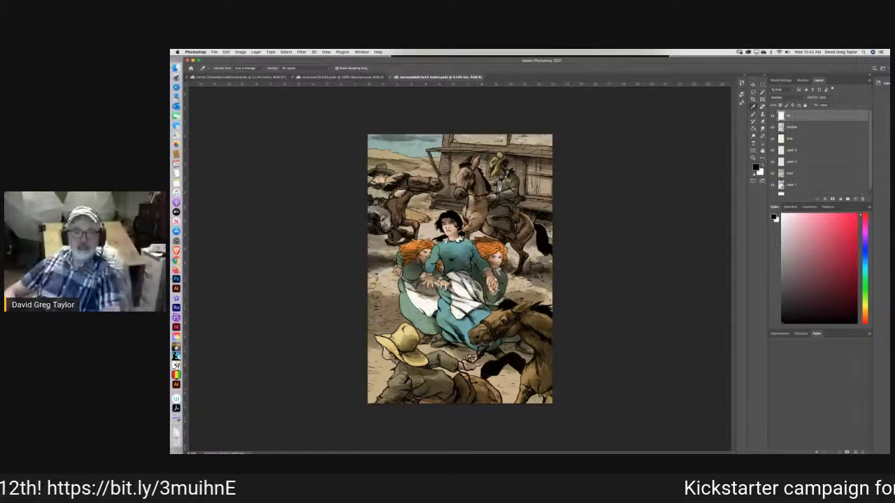
drag(470, 198, 470, 199)
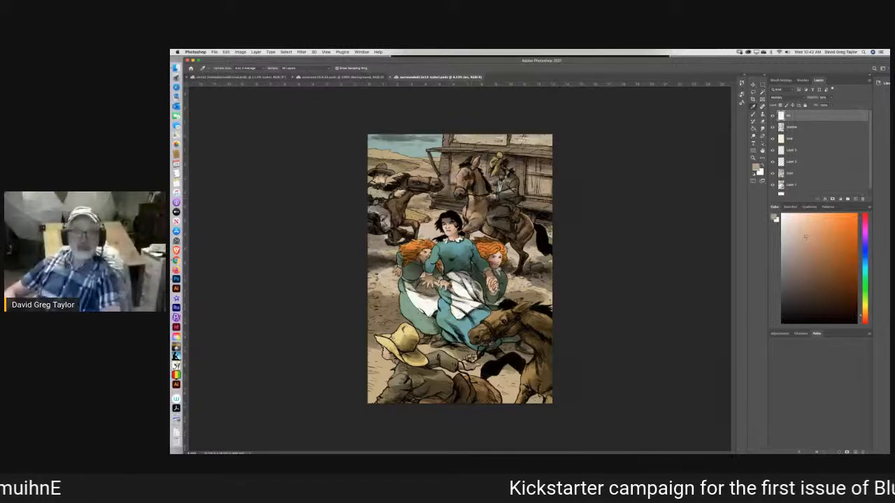
click(247, 77)
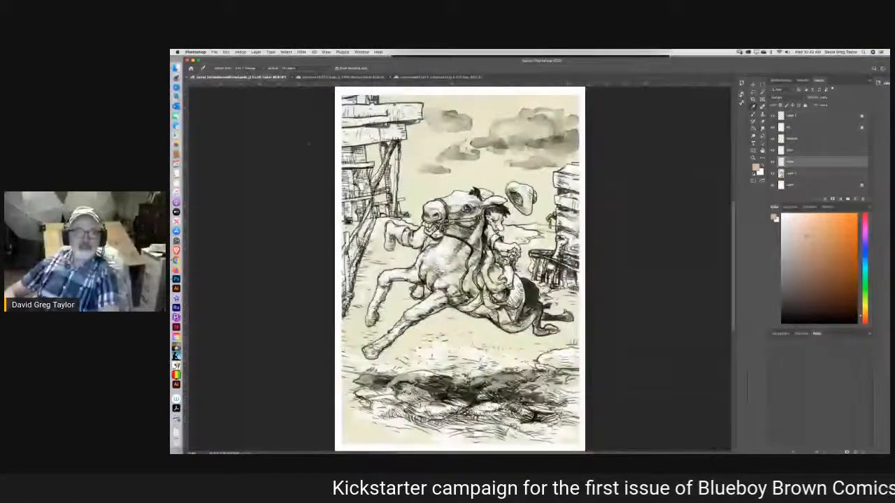
key(b)
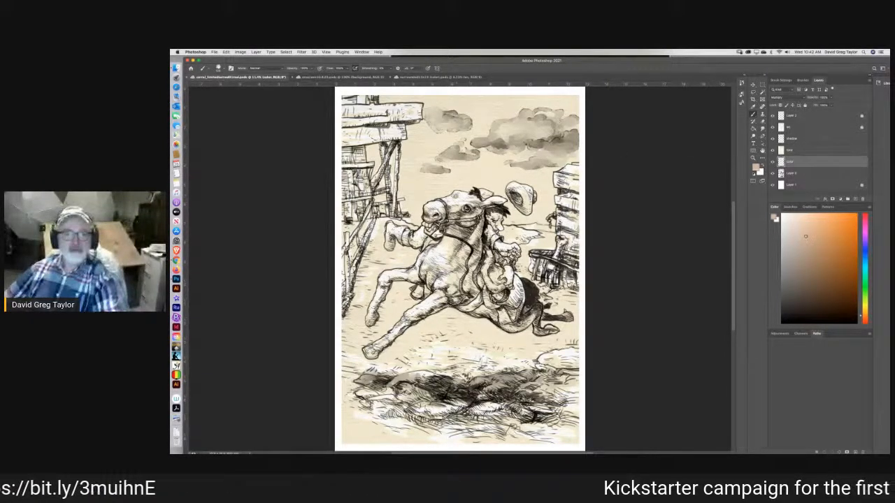
Paint the galloping horse's head, from muzzle to ears, with the sampled brown on the color layer.
mouse_move(459, 194)
mouse_down()
mouse_move(467, 193)
mouse_move(443, 211)
mouse_move(426, 212)
mouse_up()
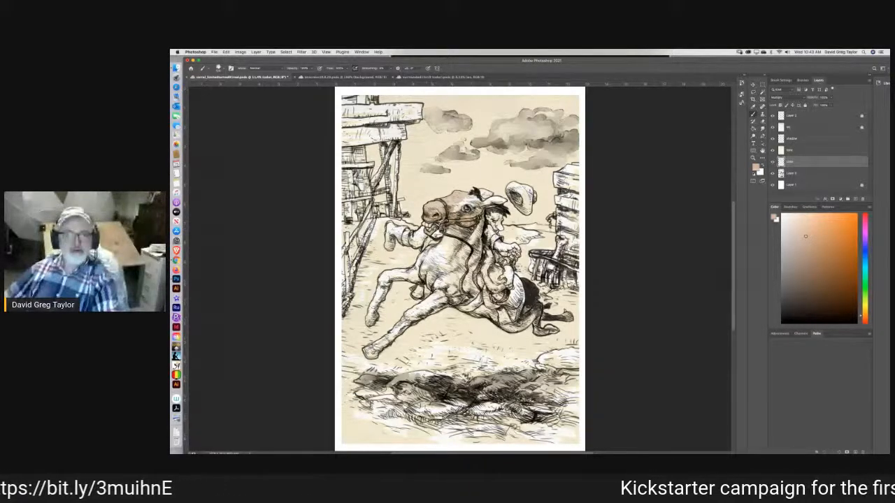
mouse_move(453, 207)
mouse_down()
mouse_move(471, 197)
mouse_move(459, 208)
mouse_move(482, 206)
mouse_up()
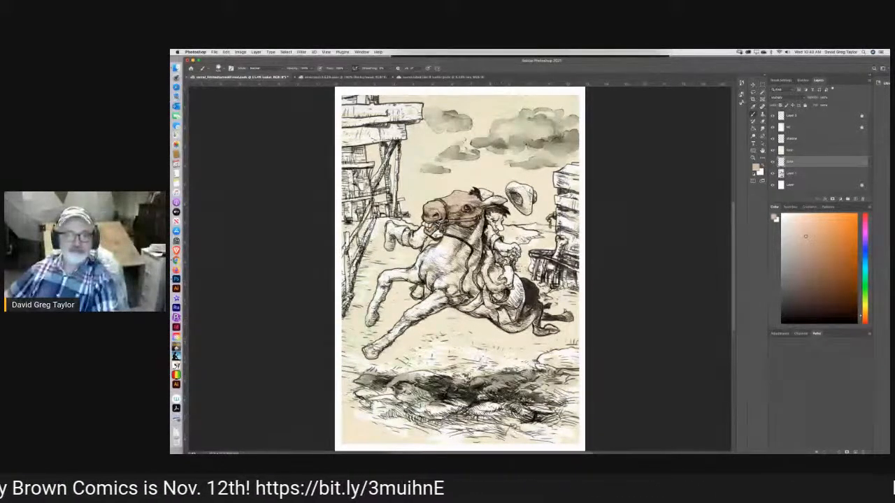
drag(484, 203, 497, 199)
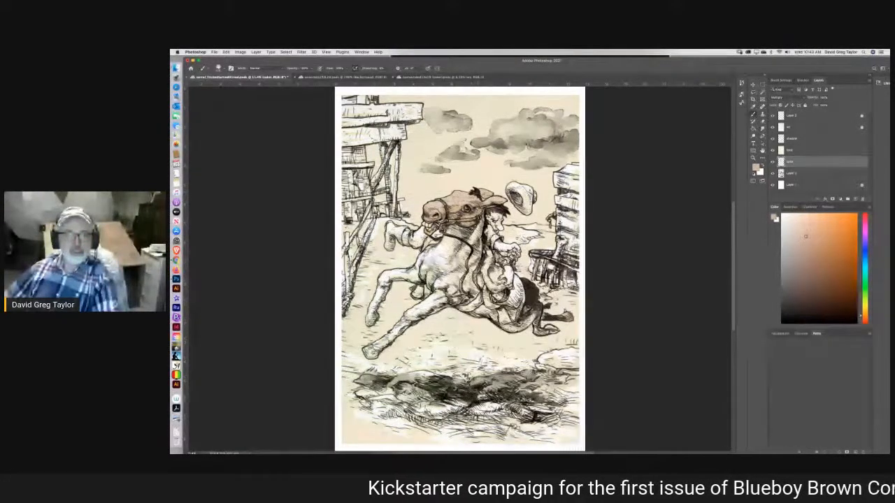
Paint the front edge of the horse's neck and chest and its bent foreleg down to the hoof in brown.
mouse_move(456, 224)
mouse_down()
mouse_move(450, 230)
mouse_move(441, 221)
mouse_move(445, 239)
mouse_move(427, 252)
mouse_up()
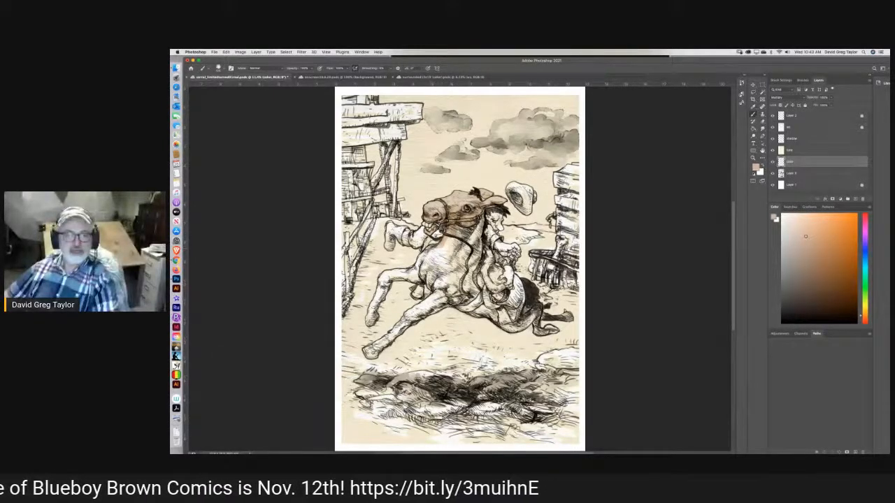
mouse_move(424, 256)
mouse_down()
mouse_move(417, 272)
mouse_move(381, 278)
mouse_move(368, 322)
mouse_up()
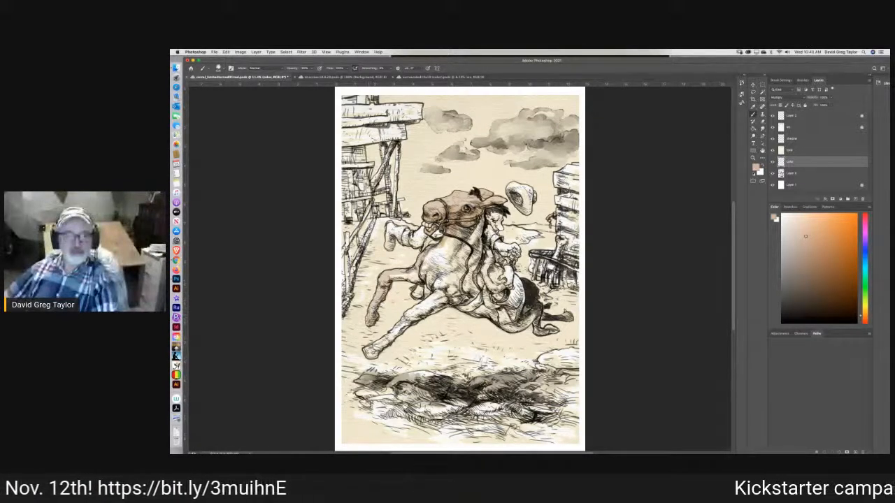
drag(374, 305, 372, 312)
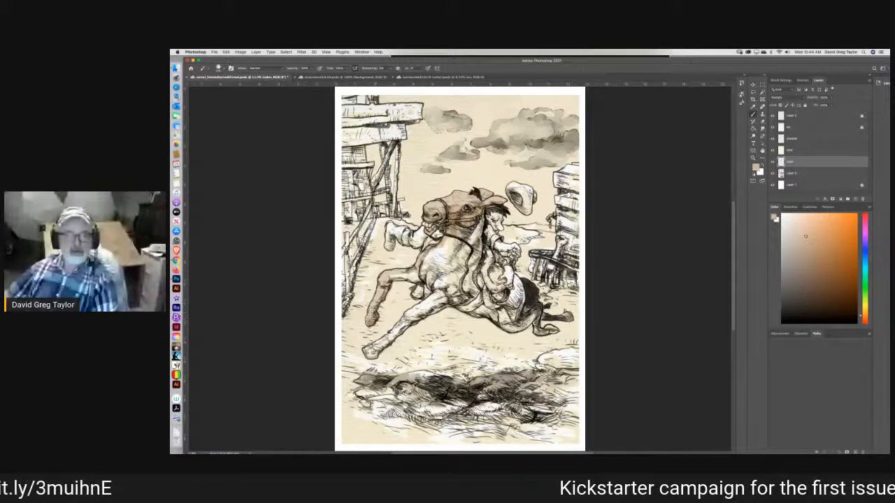
drag(392, 278, 431, 283)
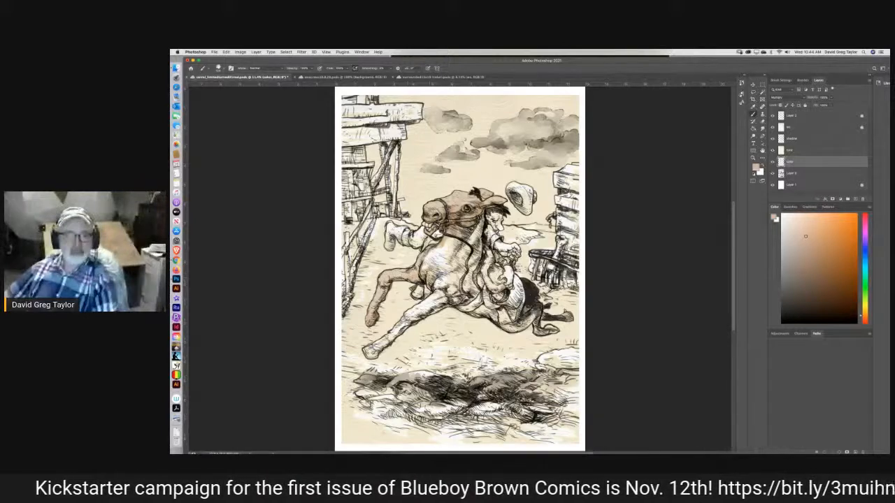
Fill in the rest of the horse's neck and chest and its outstretched foreleg with the same brown.
mouse_move(428, 287)
mouse_down()
mouse_move(438, 286)
mouse_move(431, 271)
mouse_move(438, 261)
mouse_move(426, 267)
mouse_move(433, 248)
mouse_move(475, 230)
mouse_up()
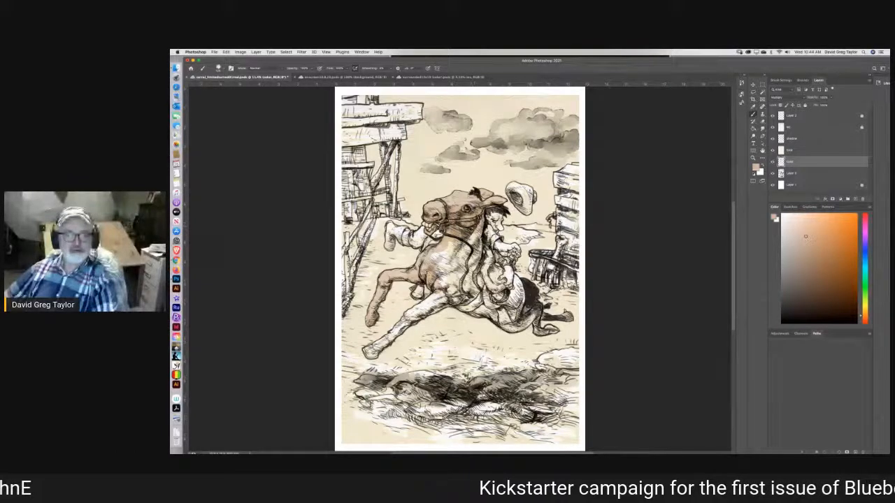
mouse_move(481, 228)
mouse_down()
mouse_move(482, 217)
mouse_move(471, 245)
mouse_up()
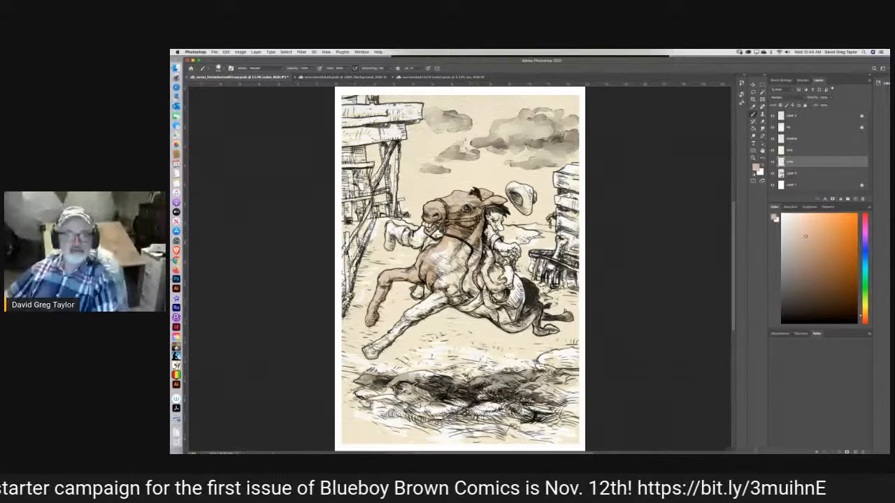
mouse_move(479, 264)
mouse_down()
mouse_move(471, 272)
mouse_move(474, 262)
mouse_move(451, 259)
mouse_move(453, 244)
mouse_move(465, 242)
mouse_move(465, 252)
mouse_move(432, 258)
mouse_move(456, 261)
mouse_move(437, 269)
mouse_move(448, 287)
mouse_move(462, 262)
mouse_move(476, 293)
mouse_move(448, 300)
mouse_move(463, 292)
mouse_move(455, 277)
mouse_move(364, 354)
mouse_move(377, 355)
mouse_move(443, 298)
mouse_move(414, 312)
mouse_up()
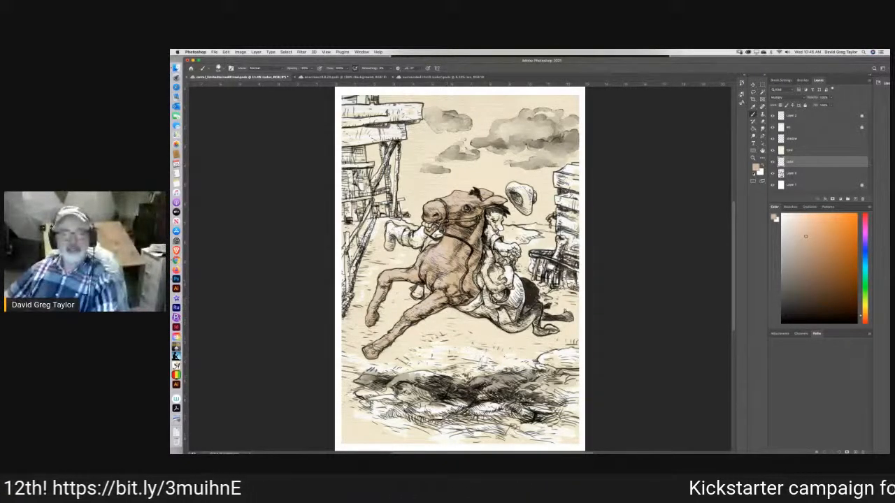
Paint the horse's belly, hind legs and hindquarters brown to complete its base color.
mouse_move(477, 305)
mouse_down()
mouse_move(518, 332)
mouse_move(531, 318)
mouse_up()
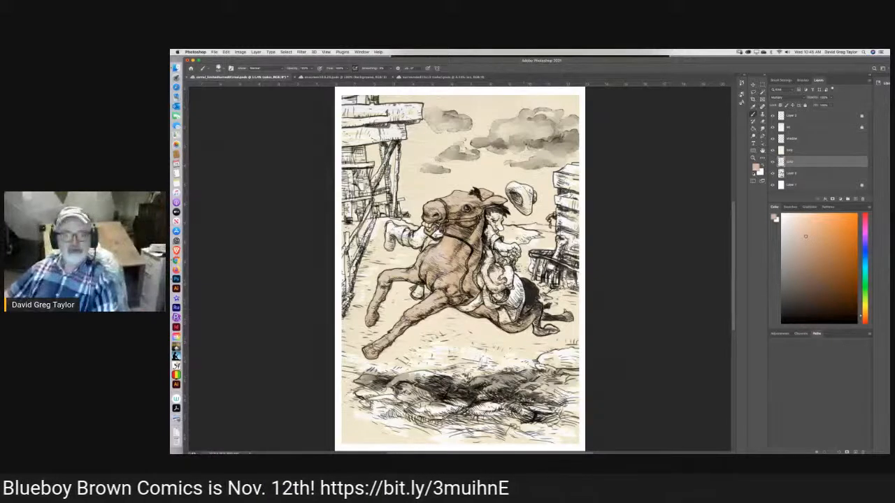
mouse_move(530, 315)
mouse_down()
mouse_move(535, 306)
mouse_move(533, 328)
mouse_move(551, 328)
mouse_up()
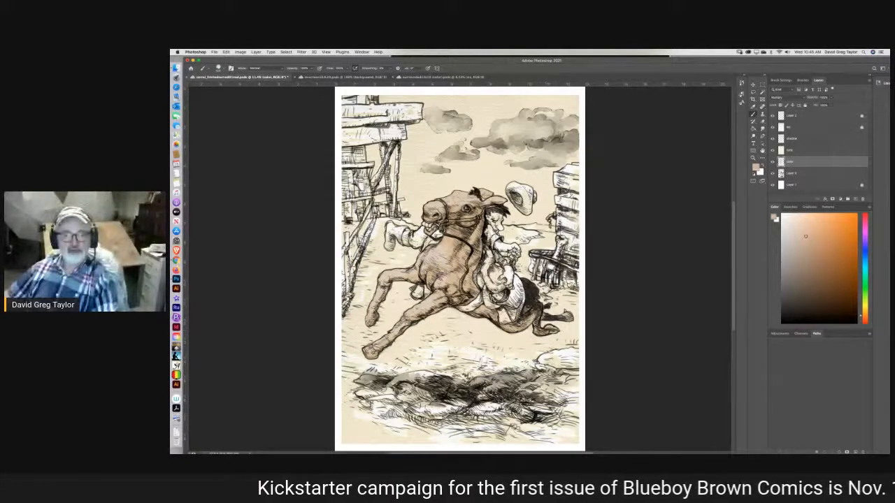
drag(537, 318, 569, 318)
mouse_move(515, 321)
mouse_down()
mouse_move(521, 303)
mouse_move(511, 293)
mouse_move(521, 284)
mouse_move(521, 302)
mouse_move(517, 291)
mouse_move(512, 300)
mouse_up()
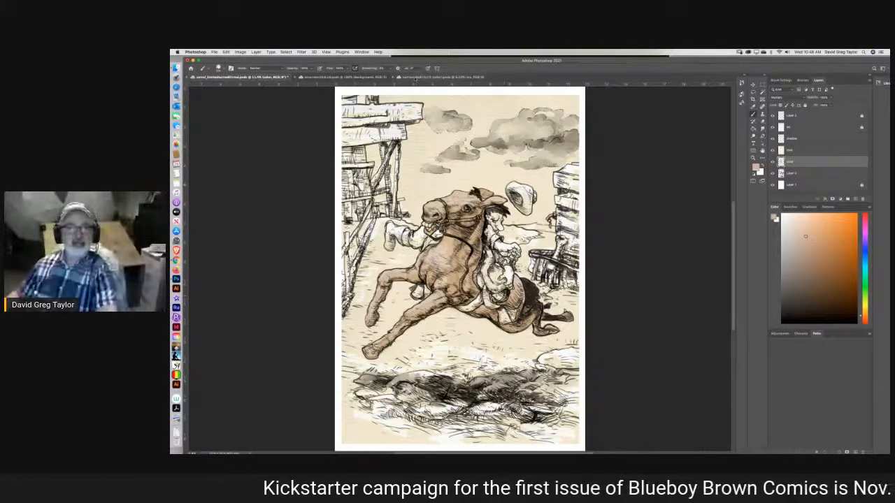
Sample the skin tone from the dark-haired woman's face in the color reference and return to the corral drawing.
click(414, 77)
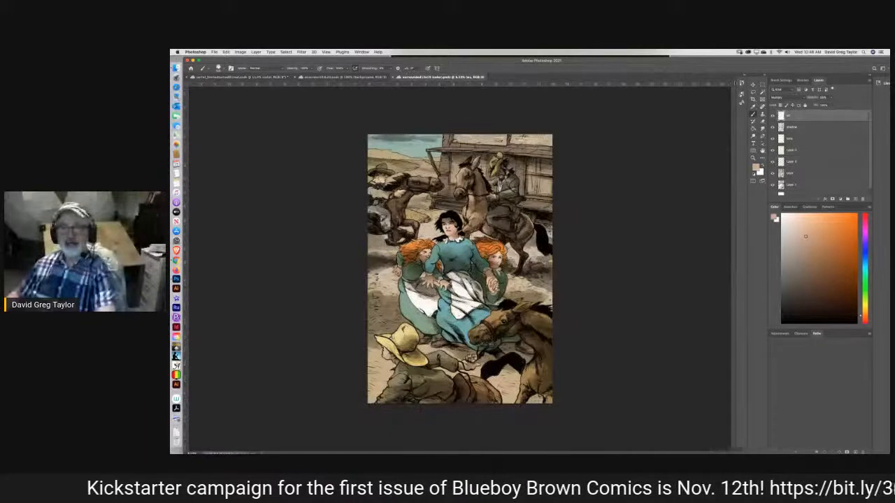
key(i)
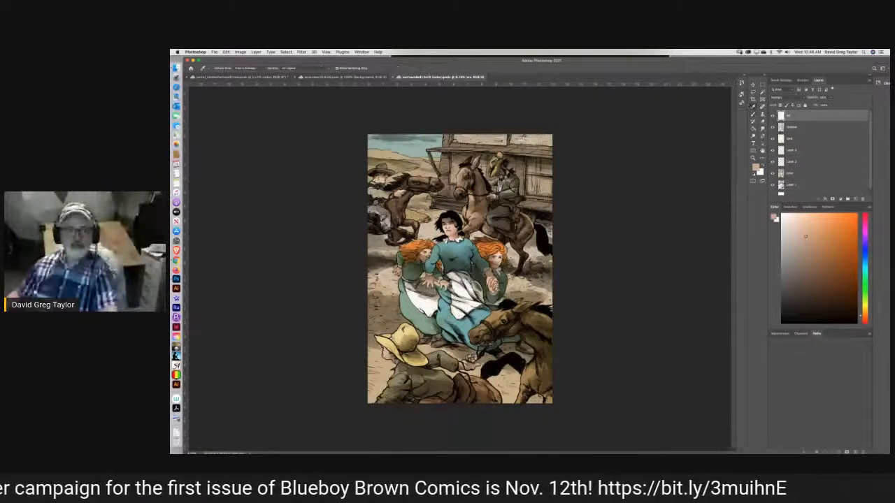
click(449, 228)
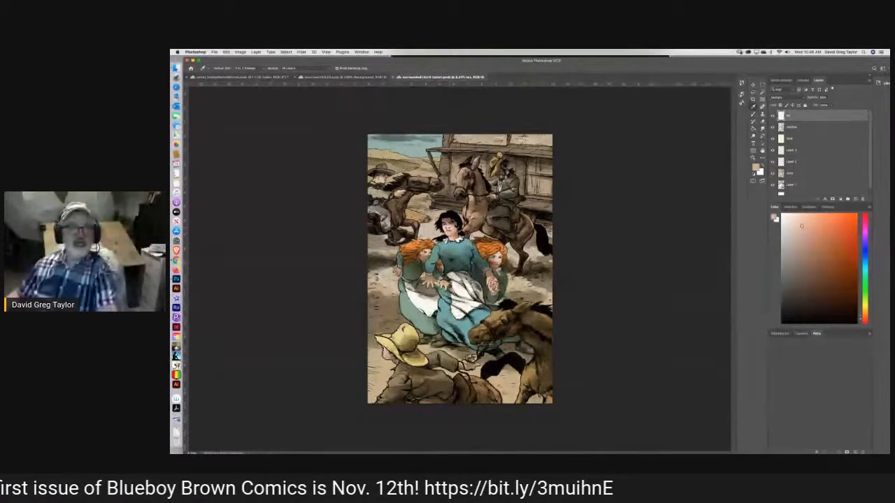
click(258, 77)
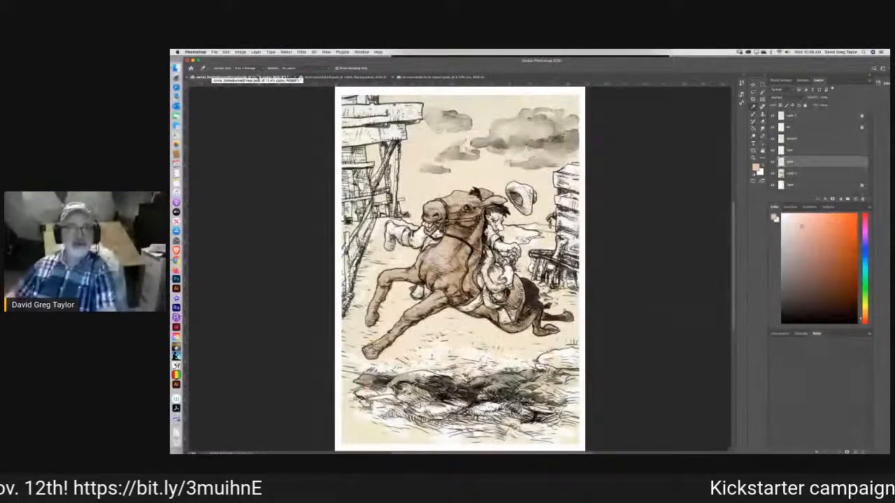
Bring up the surrounded13x19 (color) reference again and fit it on screen.
click(433, 77)
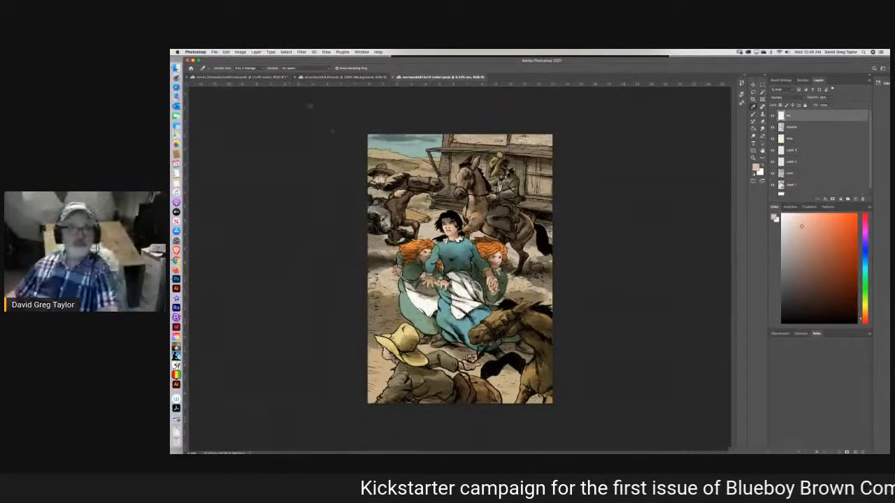
click(326, 52)
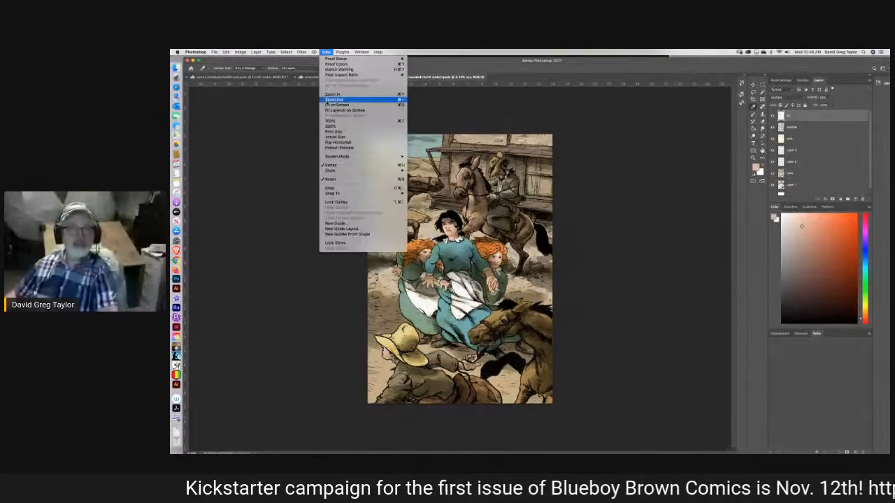
click(336, 105)
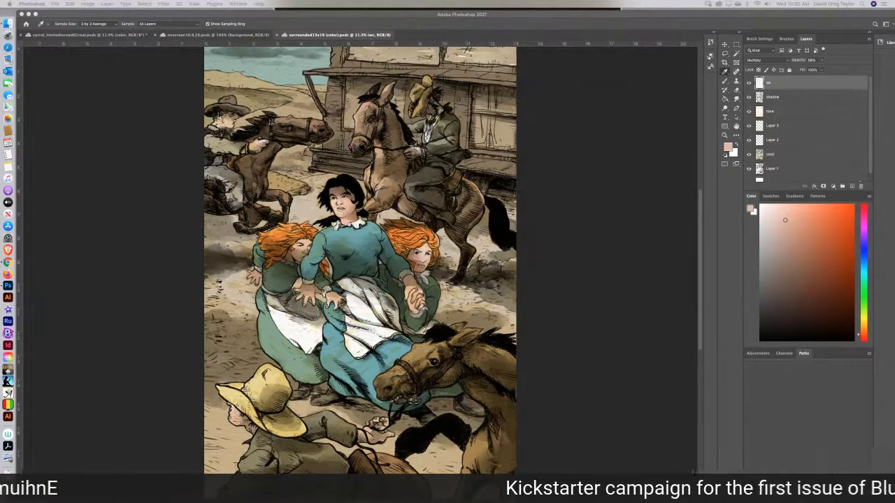
Return to the corral drawing and paint the rider's face with the sampled skin tone using the Brush tool.
click(71, 37)
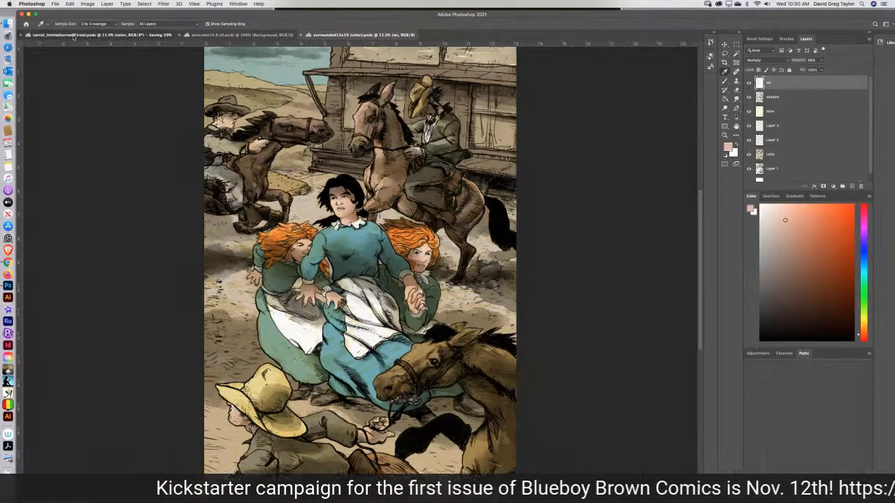
click(73, 35)
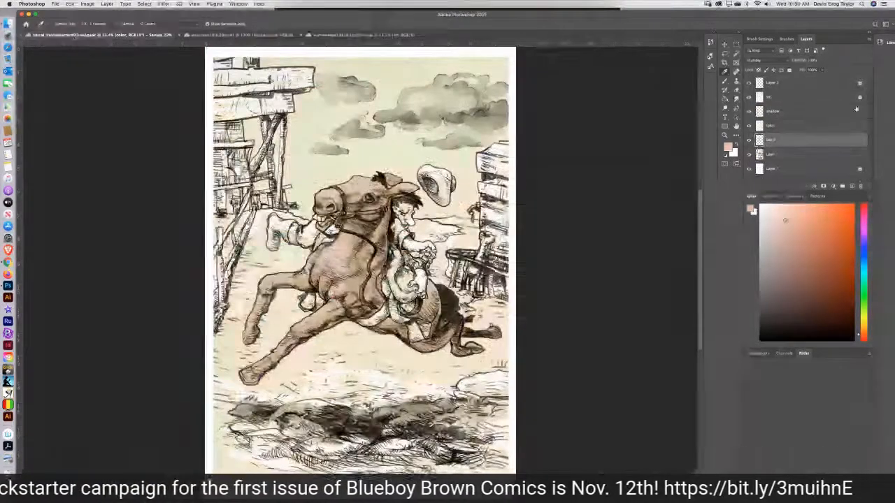
key(b)
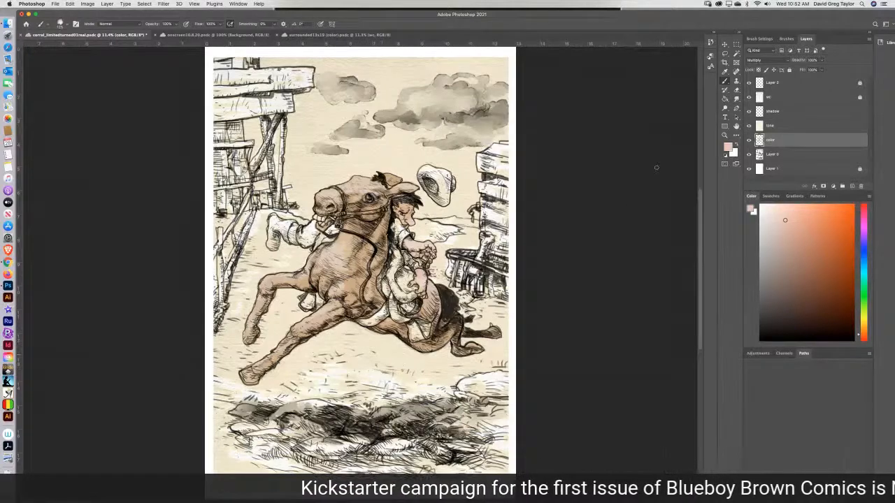
Mix a darker, muted brown as the foreground color, setting its black component to 21%.
click(793, 265)
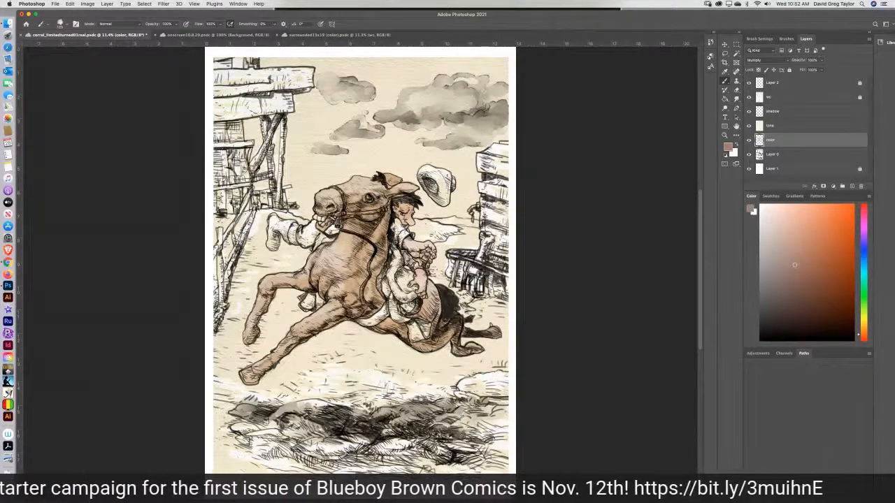
click(752, 210)
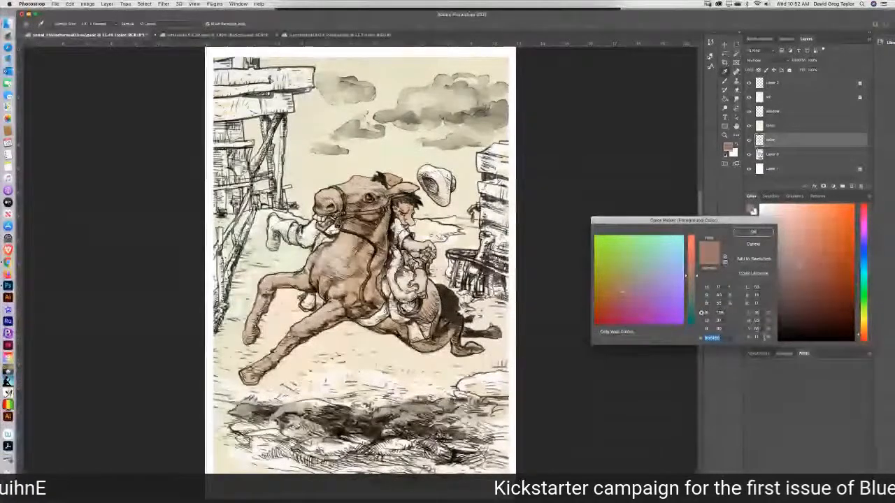
drag(762, 337, 748, 341)
text(21)
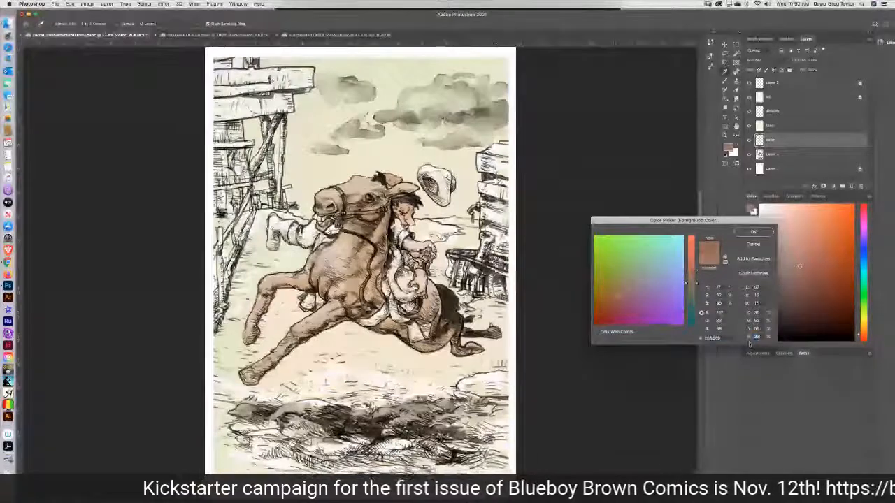
click(741, 232)
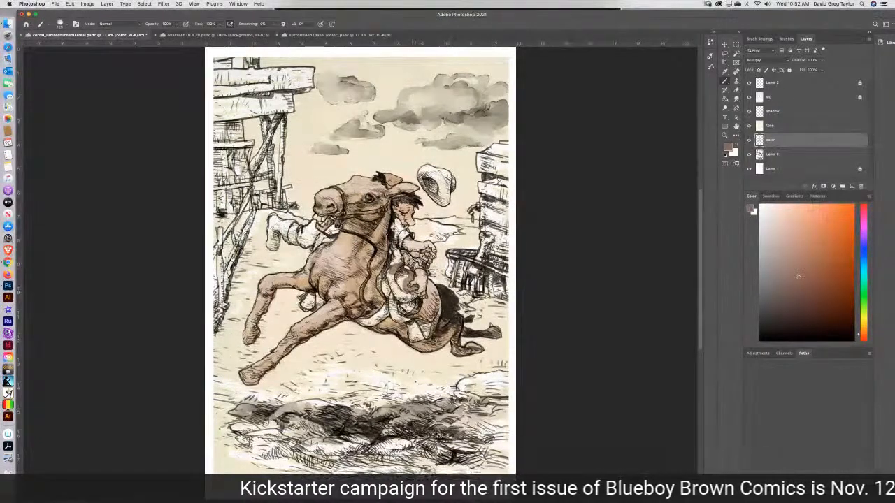
Paint the saddle, its skirts and the strap across the horse's side with the darker brown using the Brush tool.
mouse_move(415, 296)
mouse_down()
mouse_move(396, 298)
mouse_move(393, 307)
mouse_move(391, 293)
mouse_move(395, 318)
mouse_move(429, 326)
mouse_move(419, 339)
mouse_move(417, 325)
mouse_up()
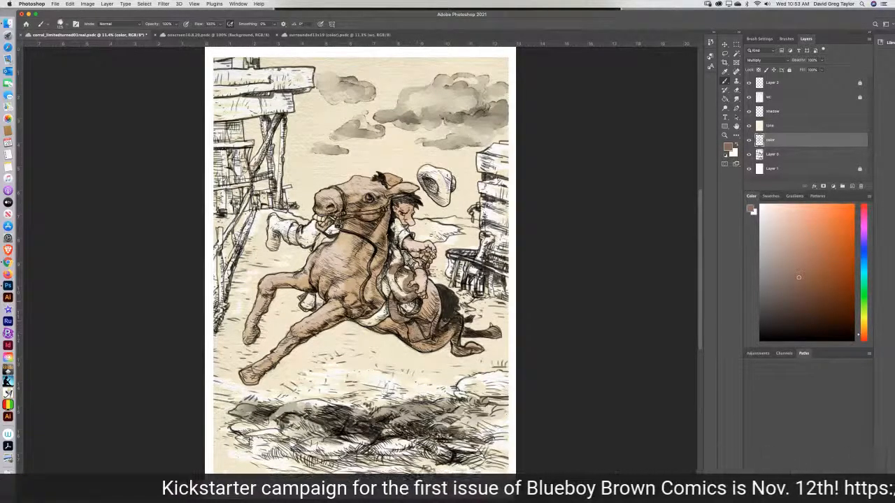
drag(395, 291, 395, 280)
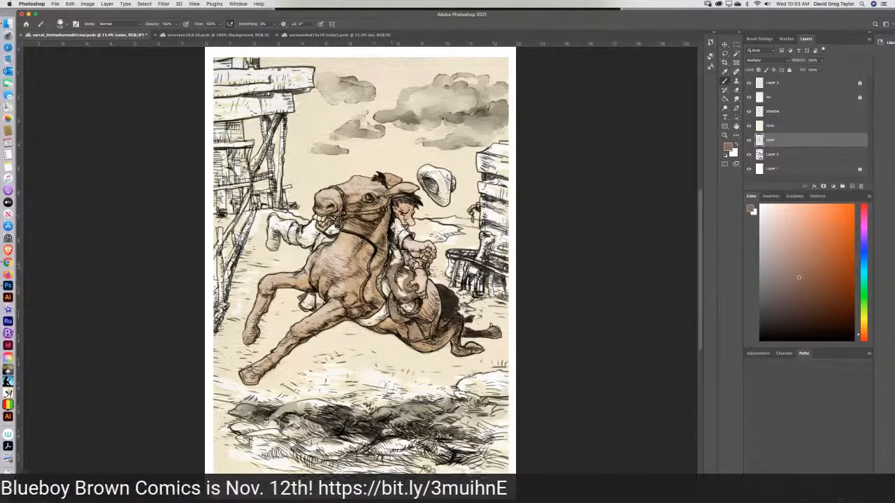
drag(395, 267, 397, 260)
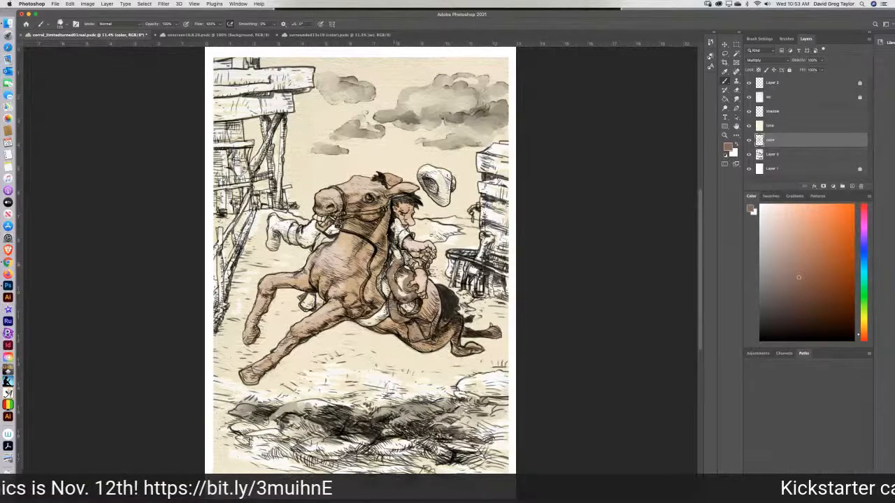
mouse_move(396, 257)
mouse_down()
mouse_move(406, 293)
mouse_move(362, 321)
mouse_up()
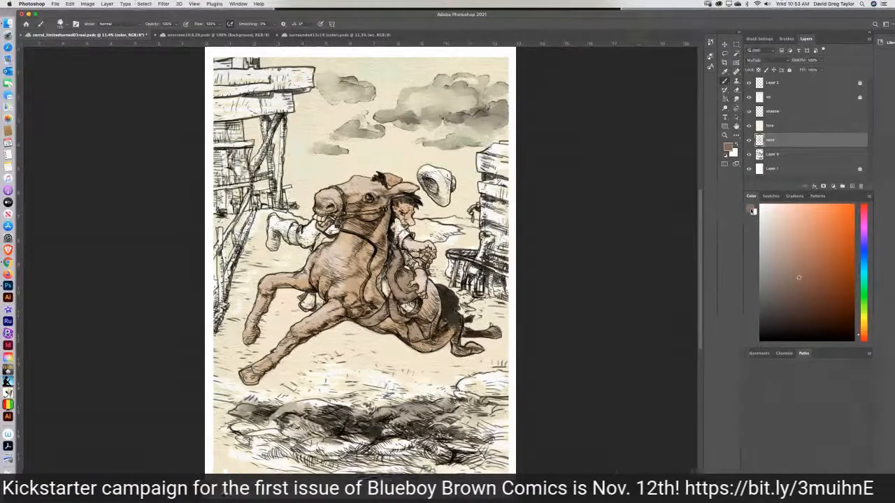
Mix a muted gray-green foreground color with 0% black and paint the small unpainted areas around the saddle and stirrup.
click(751, 210)
click(629, 283)
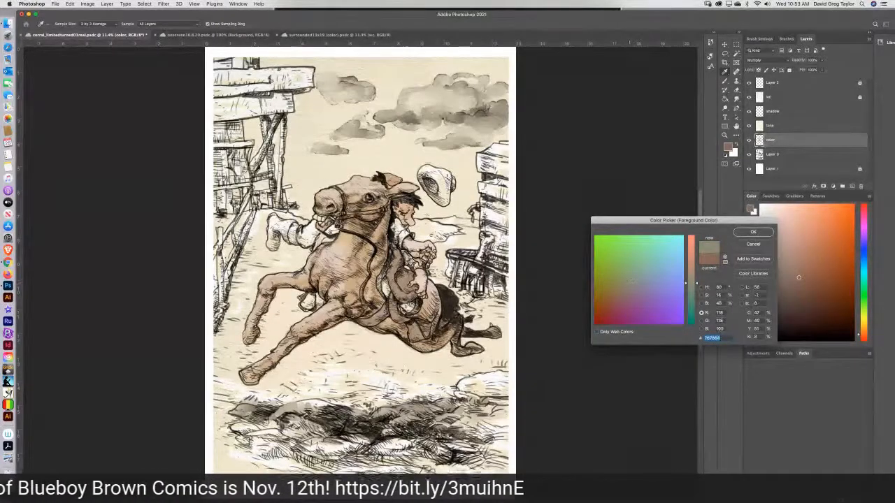
click(628, 279)
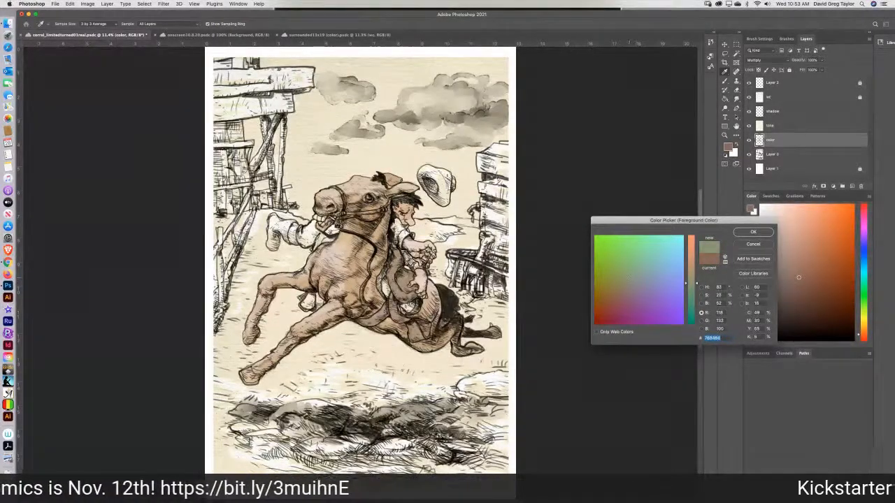
click(629, 277)
drag(759, 338, 740, 343)
text(0)
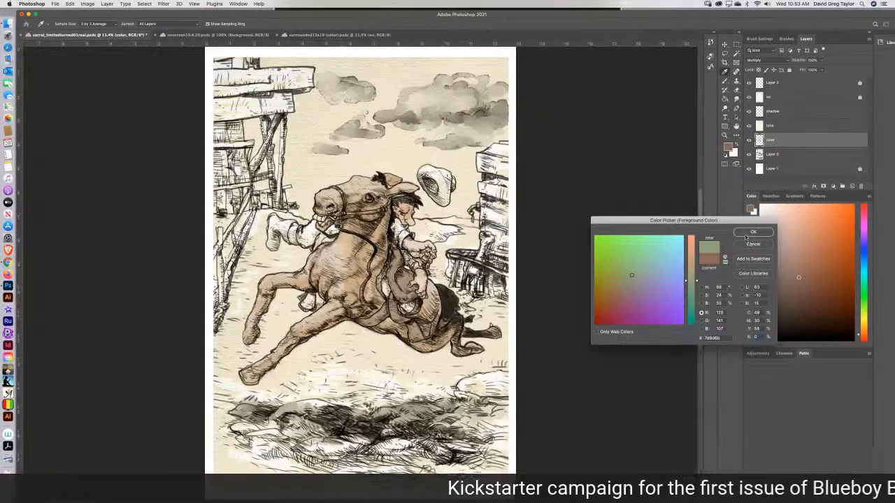
click(752, 232)
mouse_move(413, 302)
mouse_down()
mouse_move(404, 311)
mouse_move(419, 311)
mouse_move(384, 295)
mouse_move(389, 260)
mouse_up()
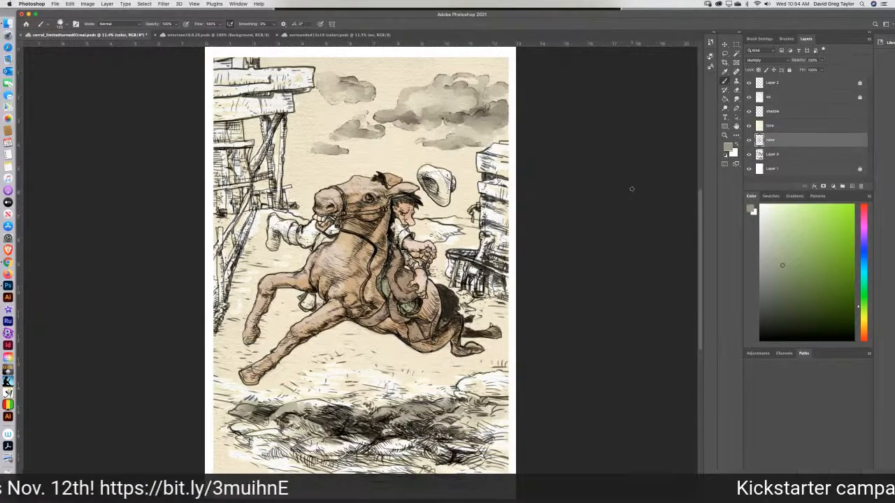
Sample the tan dirt color from the ground in the surrounded13x19 (color) reference and return to the corral drawing.
click(339, 34)
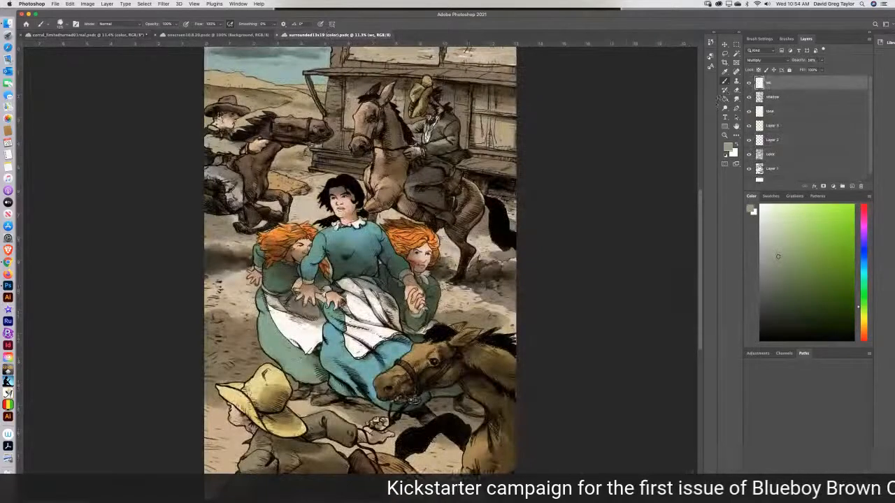
click(724, 72)
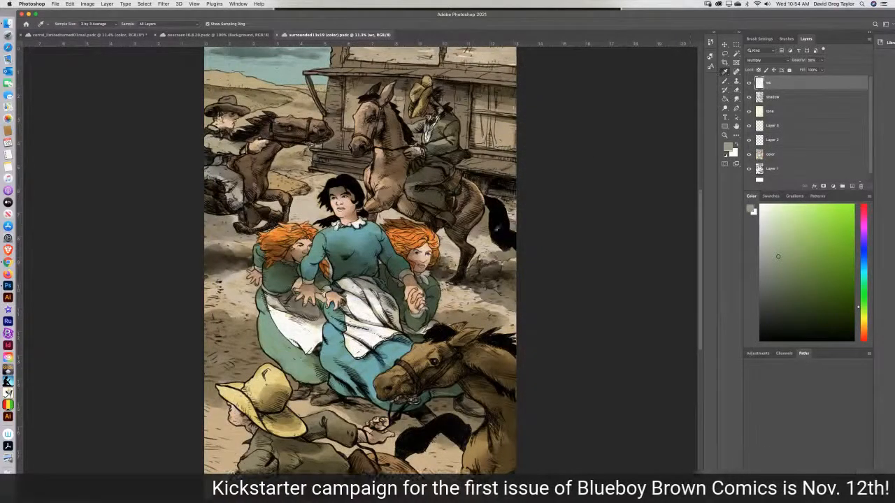
click(447, 301)
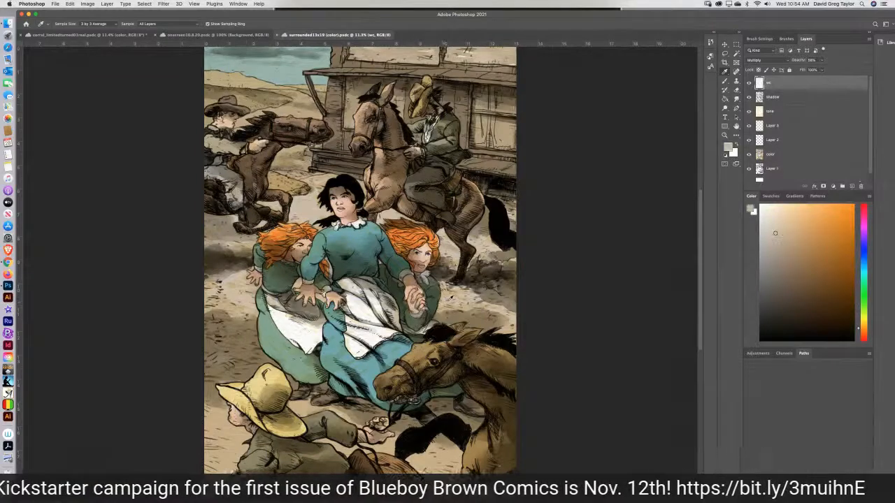
click(110, 35)
Brush the sampled dirt color onto the ground behind the horse's hindquarters and up to the distant hills.
key(b)
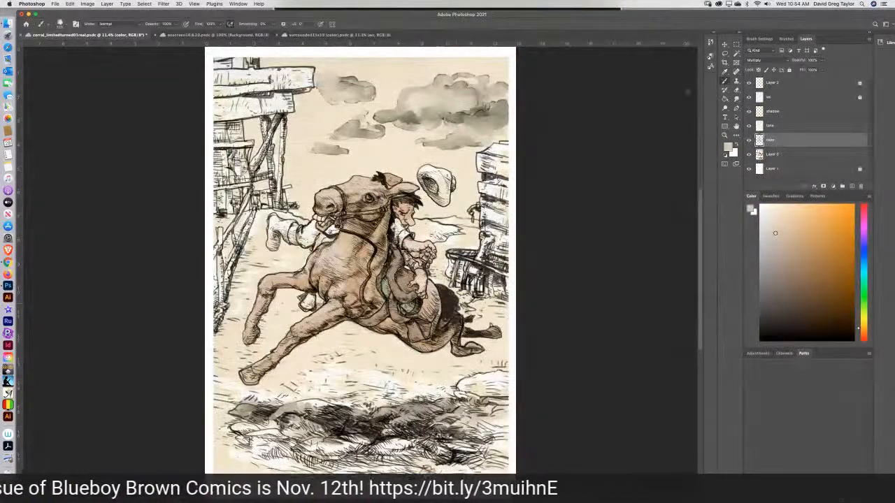
mouse_move(393, 376)
mouse_down()
mouse_move(391, 388)
mouse_move(414, 387)
mouse_move(406, 396)
mouse_move(455, 393)
mouse_move(464, 376)
mouse_move(504, 368)
mouse_move(505, 349)
mouse_move(493, 349)
mouse_up()
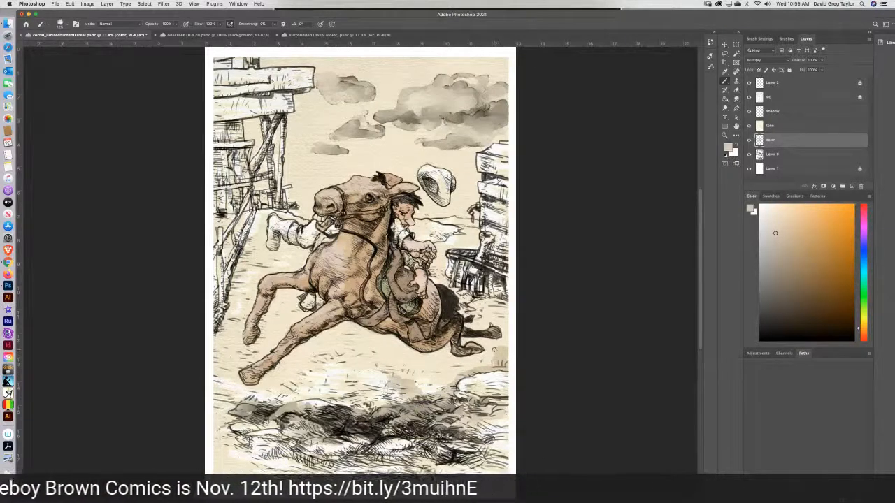
mouse_move(492, 349)
mouse_down()
mouse_move(461, 342)
mouse_move(508, 338)
mouse_move(506, 346)
mouse_move(507, 330)
mouse_move(499, 321)
mouse_move(472, 327)
mouse_move(478, 316)
mouse_move(462, 301)
mouse_move(484, 296)
mouse_move(509, 312)
mouse_move(482, 316)
mouse_move(472, 306)
mouse_move(484, 303)
mouse_move(455, 291)
mouse_up()
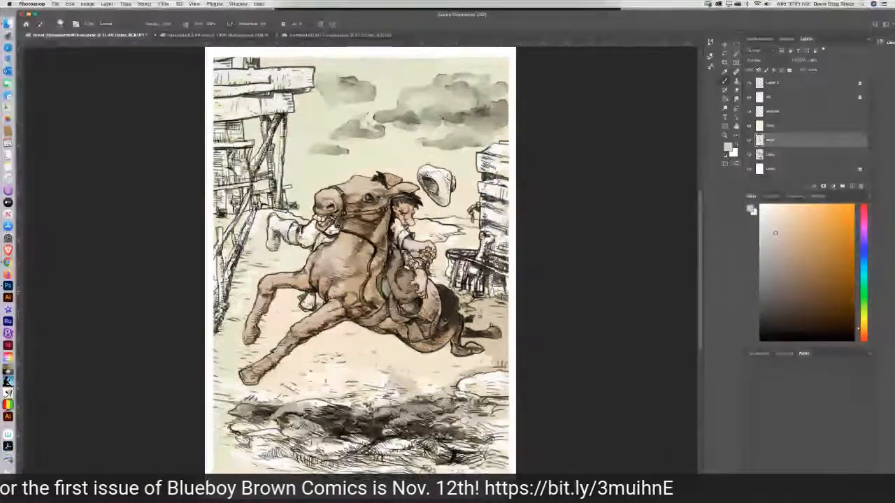
drag(454, 290, 430, 266)
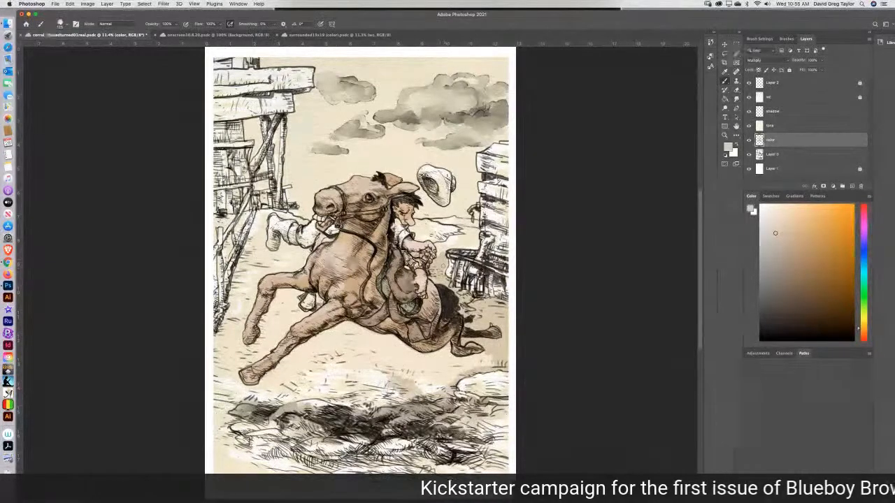
drag(443, 269, 438, 268)
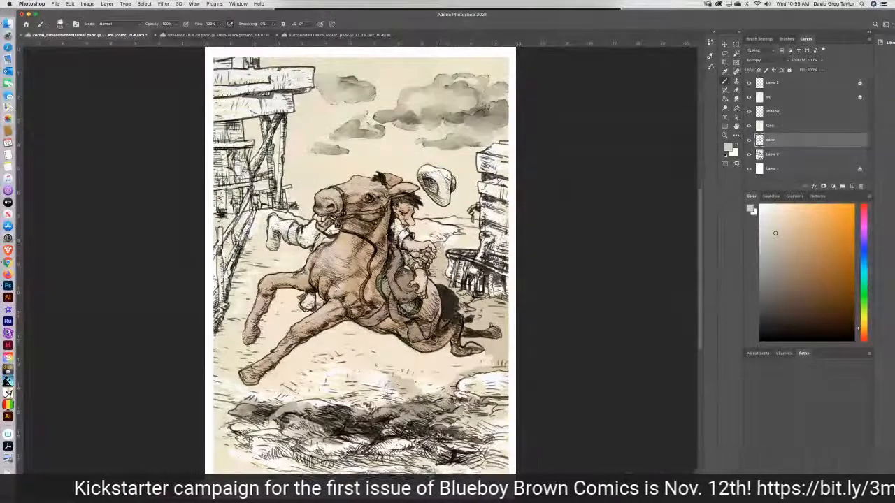
mouse_move(443, 248)
mouse_down()
mouse_move(476, 246)
mouse_move(474, 229)
mouse_move(460, 229)
mouse_move(469, 234)
mouse_move(447, 240)
mouse_move(471, 237)
mouse_up()
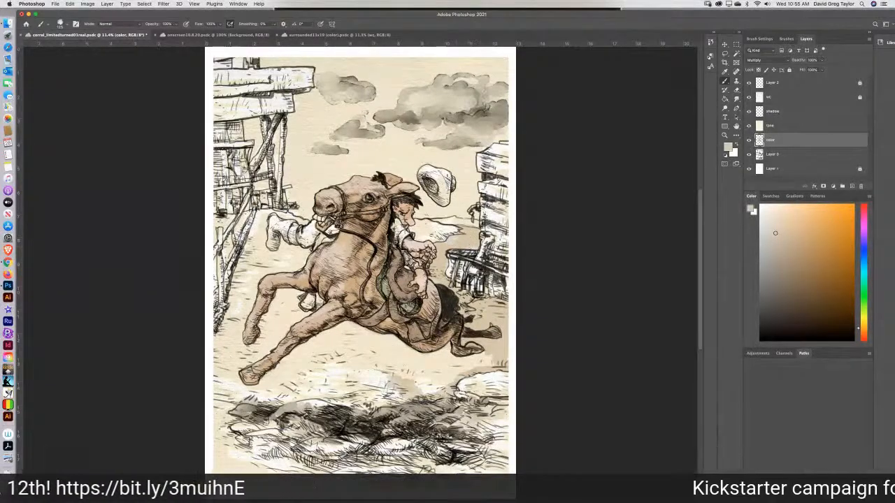
Paint the dirt color beneath the horse, around its front legs and along the side edges of the ground to enclose the area.
mouse_move(483, 353)
mouse_down()
mouse_move(492, 365)
mouse_move(477, 365)
mouse_up()
mouse_move(489, 359)
mouse_down()
mouse_move(431, 392)
mouse_move(371, 371)
mouse_move(401, 398)
mouse_move(346, 407)
mouse_up()
mouse_move(391, 424)
mouse_down()
mouse_move(412, 419)
mouse_move(400, 414)
mouse_up()
mouse_move(372, 386)
mouse_down()
mouse_move(365, 374)
mouse_move(377, 369)
mouse_move(423, 377)
mouse_move(449, 346)
mouse_move(472, 360)
mouse_move(452, 370)
mouse_move(443, 357)
mouse_move(451, 362)
mouse_move(437, 376)
mouse_move(448, 377)
mouse_move(425, 388)
mouse_move(413, 367)
mouse_move(442, 350)
mouse_move(370, 340)
mouse_move(355, 325)
mouse_move(306, 341)
mouse_move(255, 386)
mouse_move(241, 386)
mouse_move(241, 369)
mouse_move(309, 315)
mouse_up()
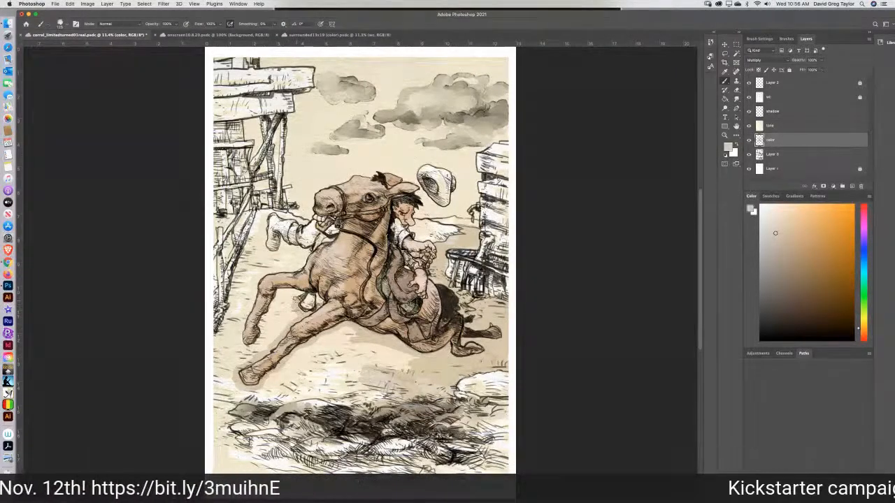
mouse_move(294, 299)
mouse_down()
mouse_move(275, 303)
mouse_move(258, 343)
mouse_move(241, 347)
mouse_move(257, 281)
mouse_move(299, 269)
mouse_move(291, 269)
mouse_move(308, 254)
mouse_move(282, 239)
mouse_move(276, 255)
mouse_move(263, 250)
mouse_move(267, 213)
mouse_move(306, 223)
mouse_move(259, 213)
mouse_move(258, 244)
mouse_move(252, 264)
mouse_move(254, 244)
mouse_move(245, 255)
mouse_move(215, 350)
mouse_move(219, 465)
mouse_up()
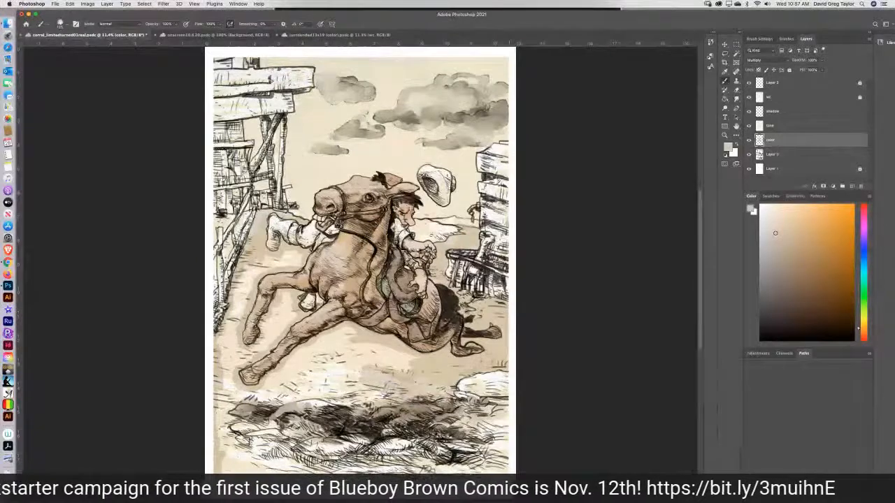
drag(506, 446, 506, 372)
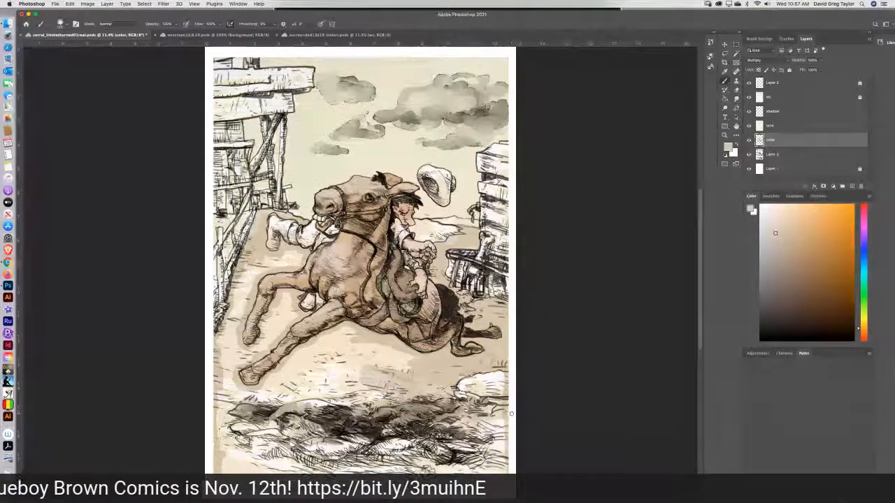
Fill the remaining enclosed ground below the horse with the dirt color using the Paint Bucket tool.
key(g)
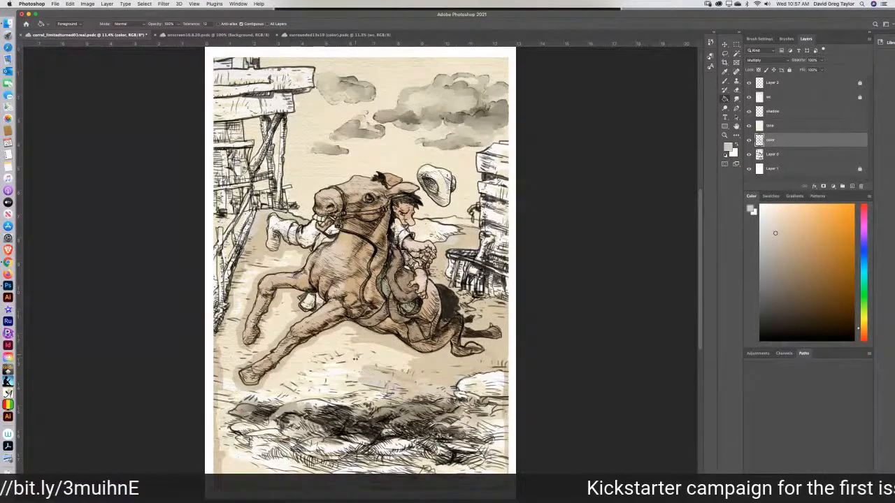
click(352, 365)
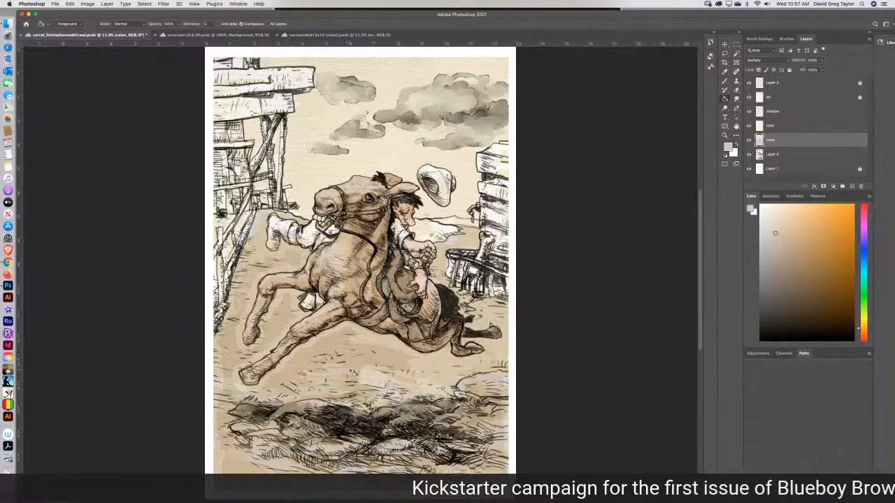
click(350, 377)
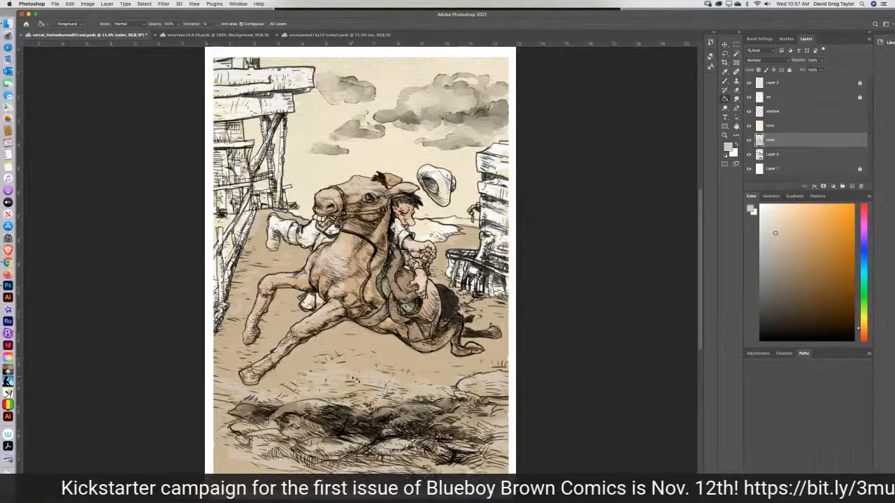
Sample the olive tan of the distant hills in the surrounded13x19 (color) reference and return to the corral drawing.
click(724, 83)
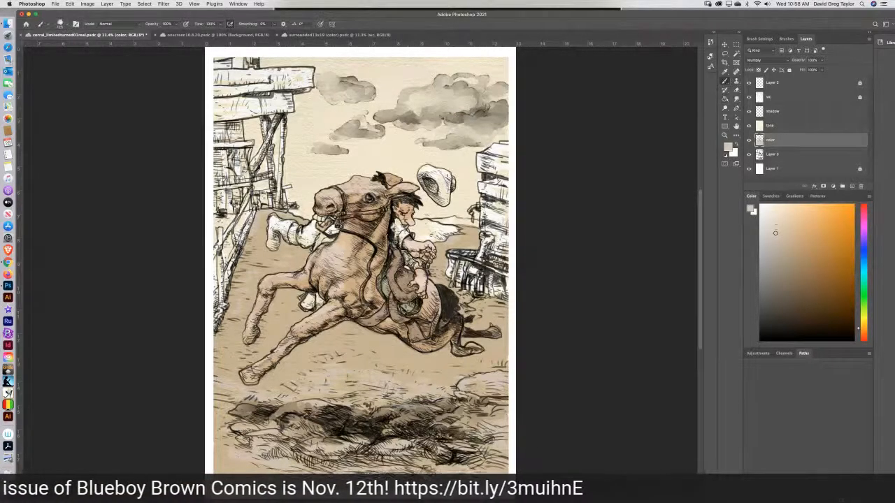
click(318, 34)
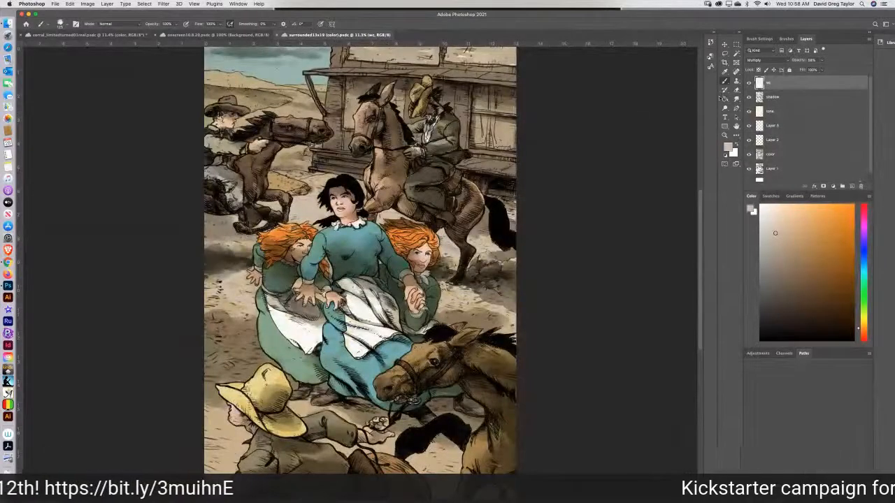
click(724, 71)
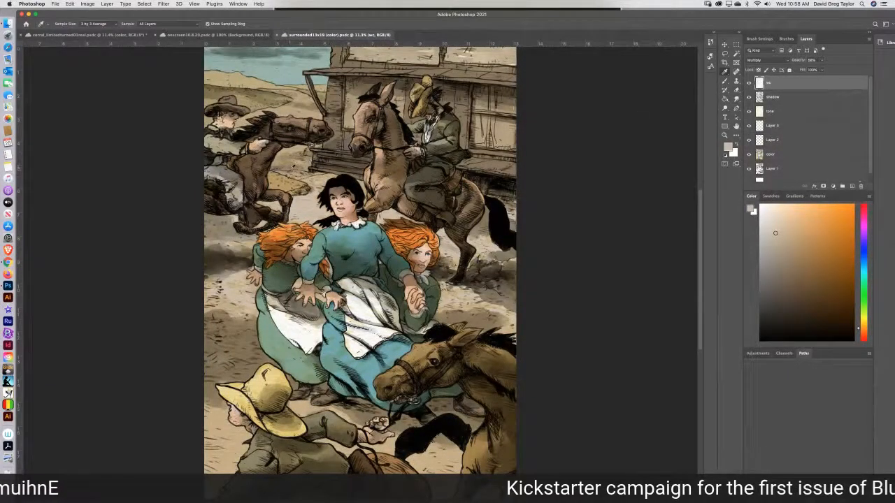
click(247, 97)
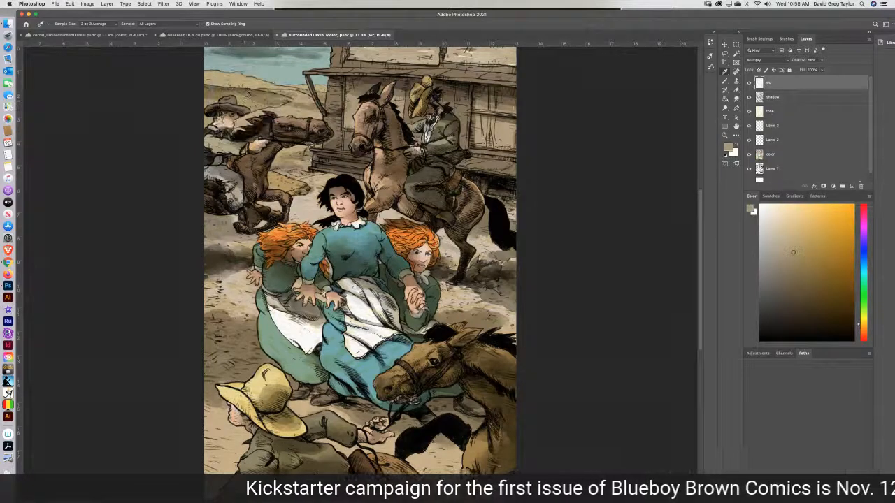
click(81, 35)
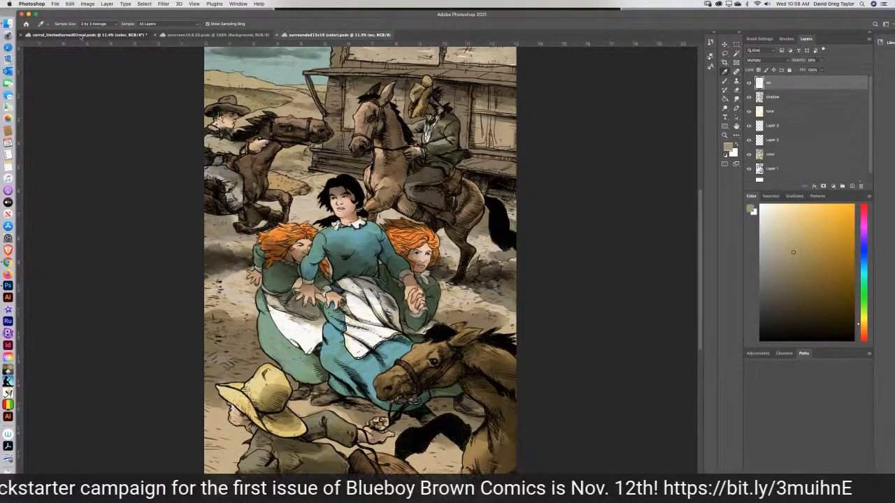
Paint the distant hills behind the rider and the foreground mound with the sampled olive tan using the Brush tool.
key(b)
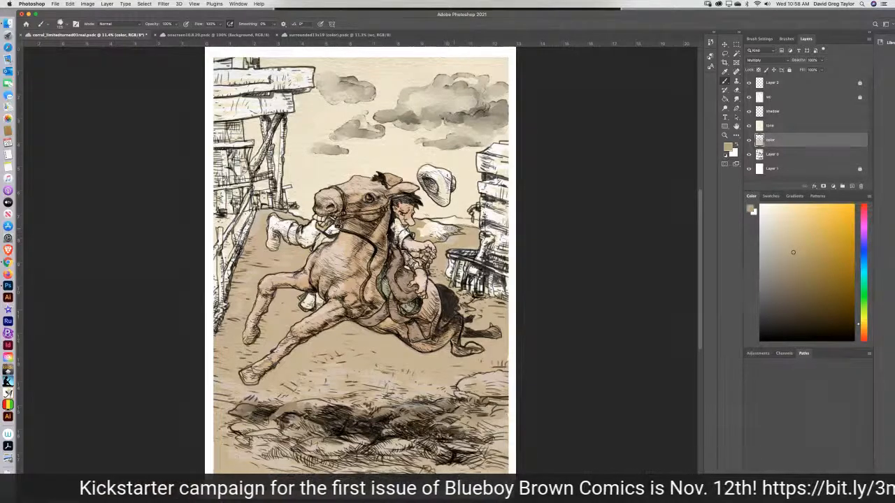
mouse_move(429, 222)
mouse_down()
mouse_move(441, 231)
mouse_move(429, 233)
mouse_move(440, 234)
mouse_move(420, 227)
mouse_up()
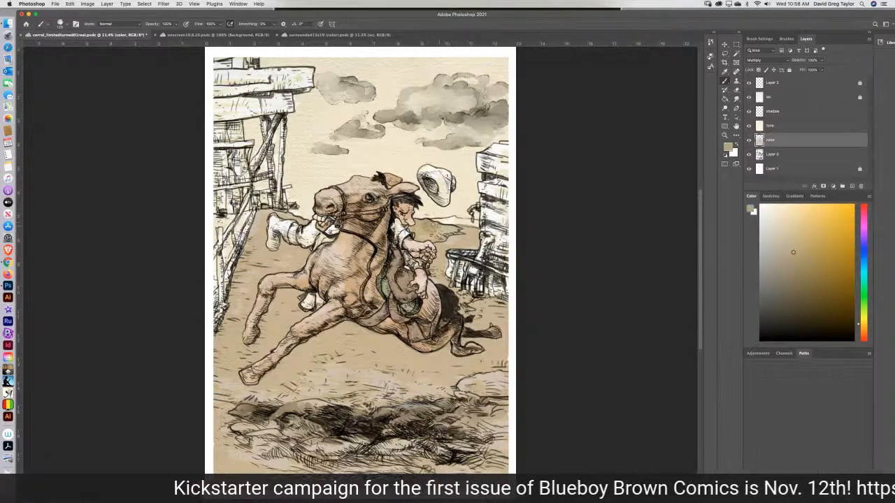
drag(455, 228, 442, 232)
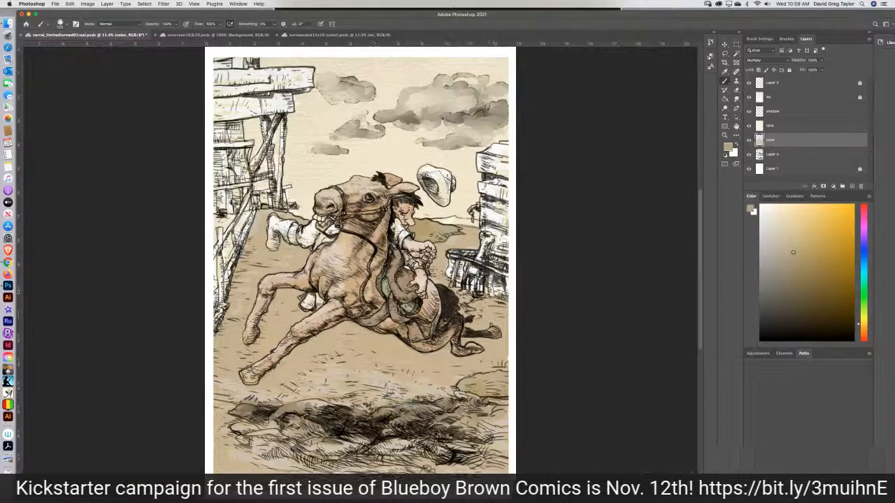
Touch up the olive tan on the ground beside the fence behind the rider and check the surrounded13x19 (color) reference.
mouse_move(471, 288)
mouse_down()
mouse_move(458, 284)
mouse_move(496, 289)
mouse_move(474, 276)
mouse_move(459, 282)
mouse_up()
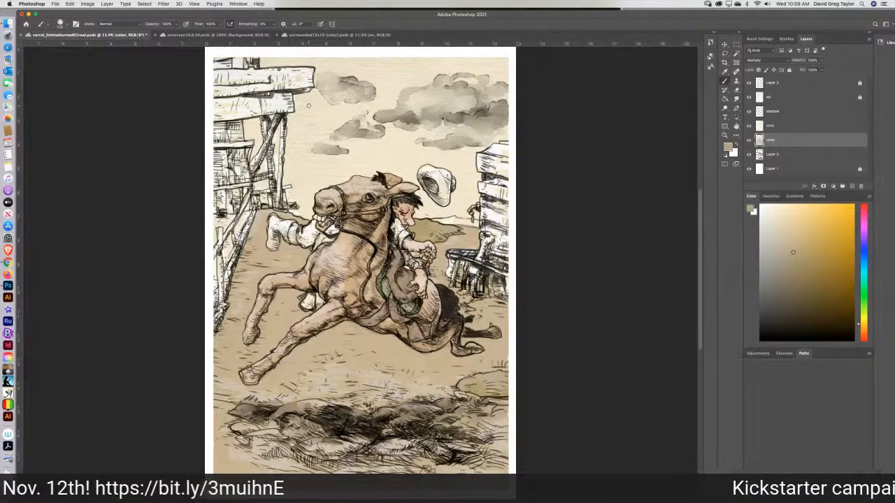
click(316, 34)
click(103, 35)
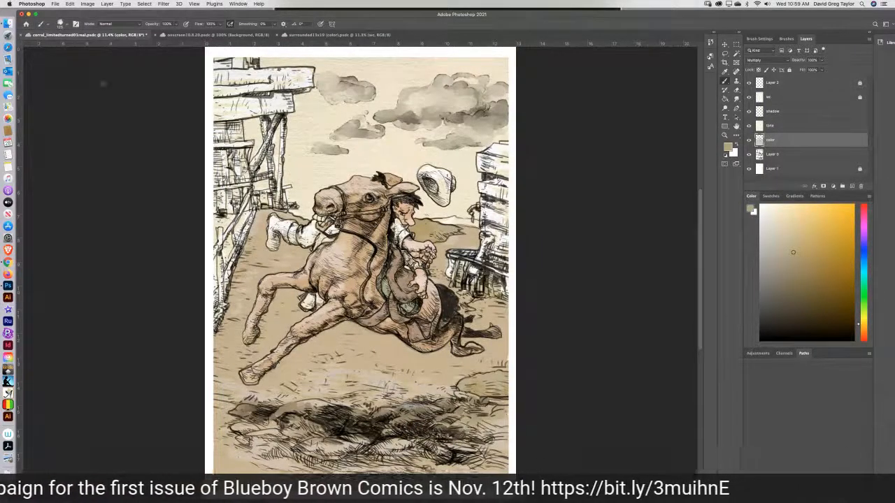
Open the cloud document "cover01areal copy" as another color reference and return to the corral drawing.
click(56, 4)
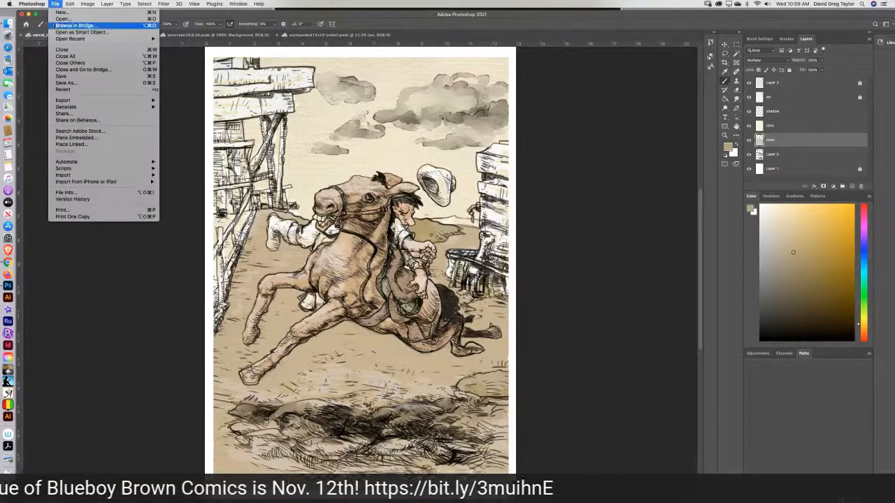
click(61, 19)
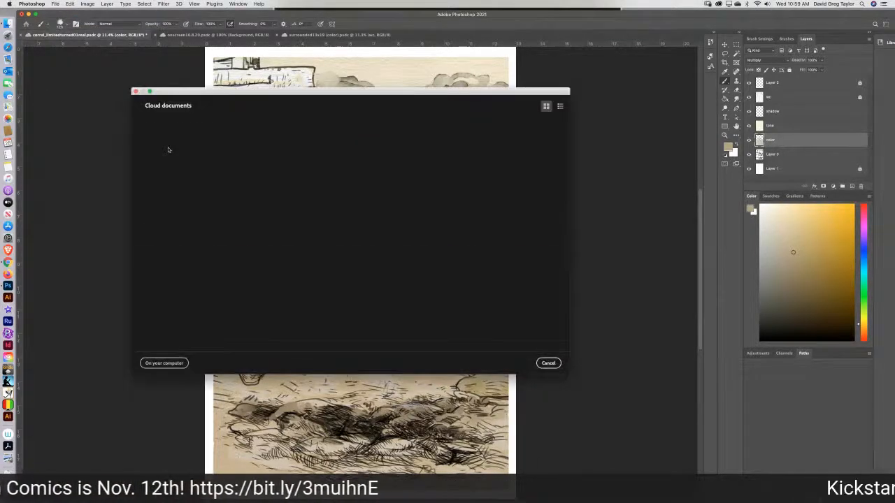
drag(563, 145, 563, 180)
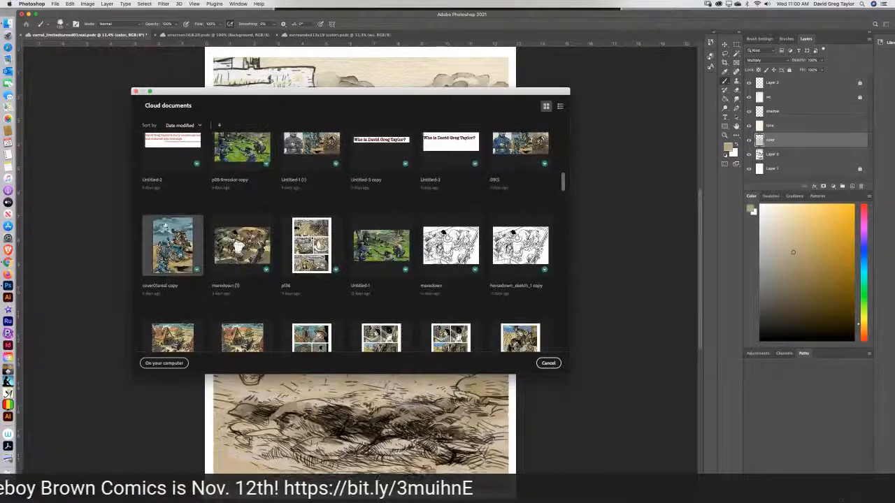
click(167, 235)
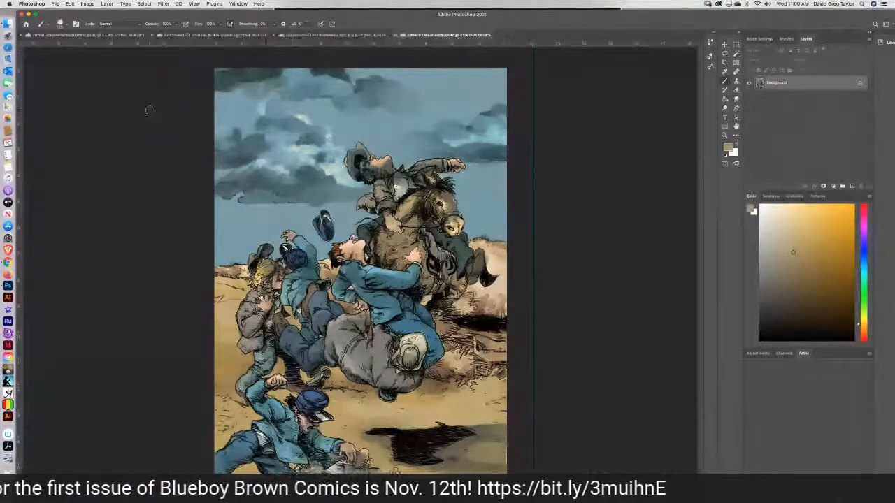
click(69, 35)
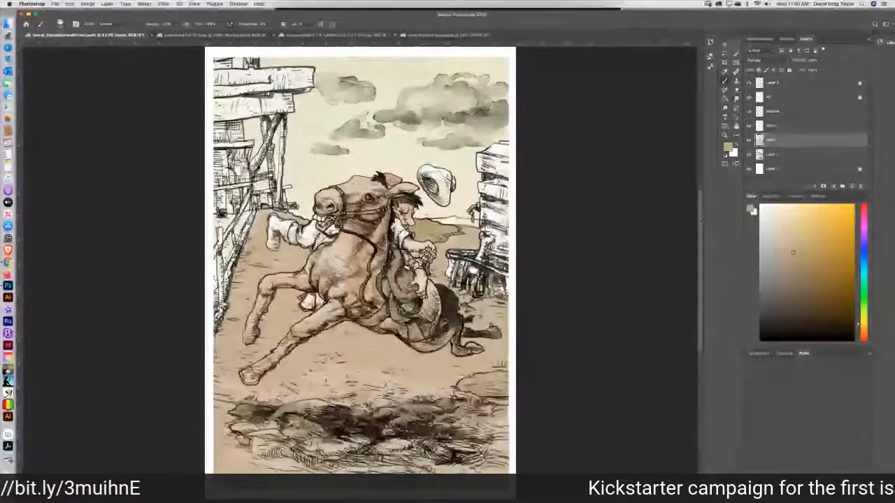
Set the foreground color to a medium blue of RGB 98, 124, 177.
scroll(697, 235, down, 3)
scroll(698, 219, up, 3)
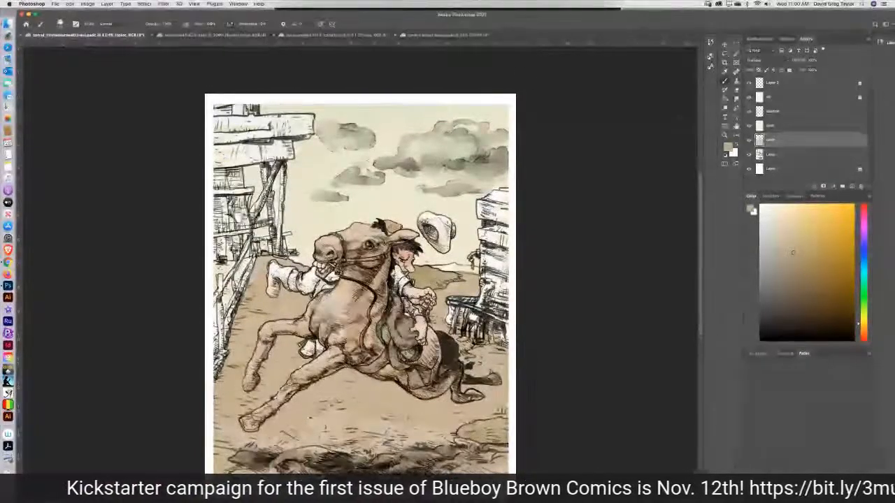
drag(858, 327, 868, 255)
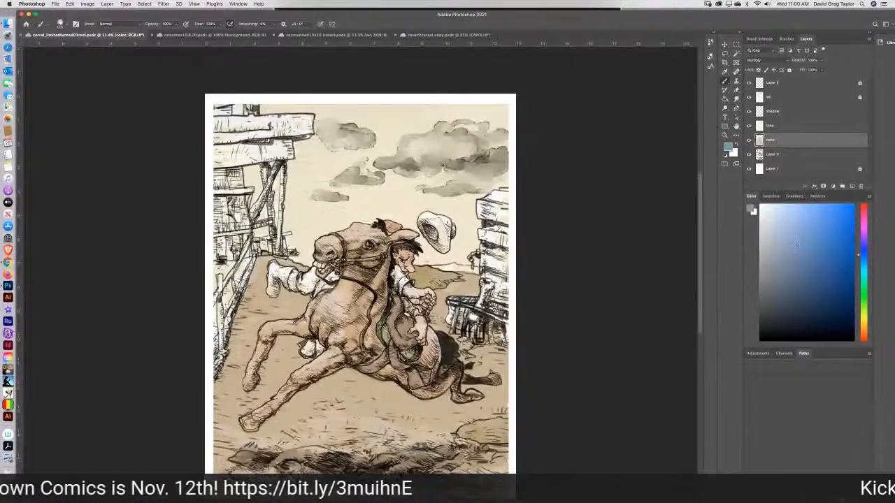
click(800, 239)
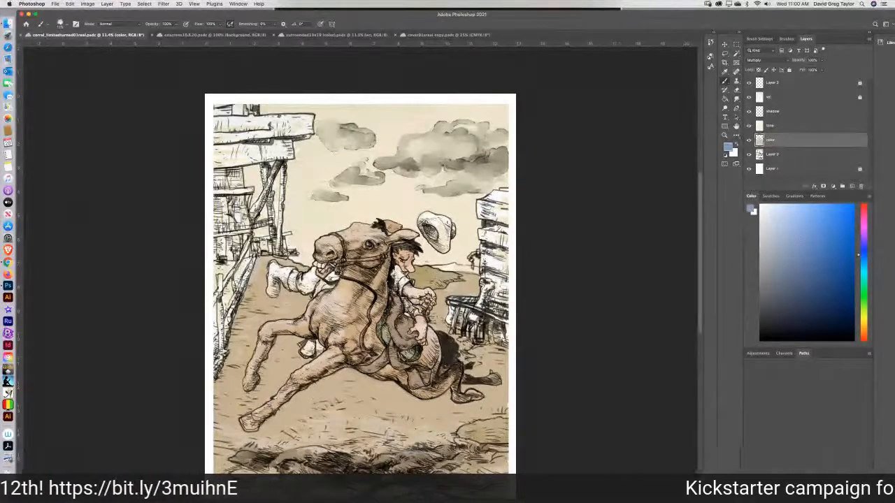
click(750, 208)
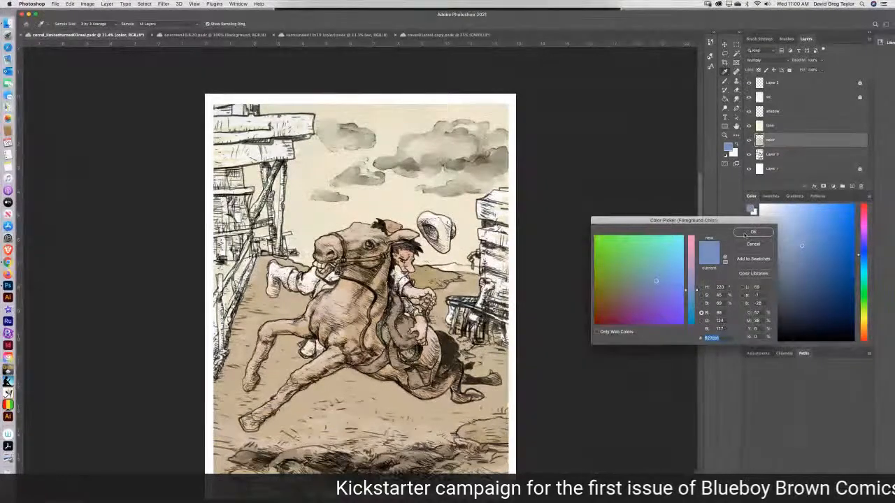
click(745, 234)
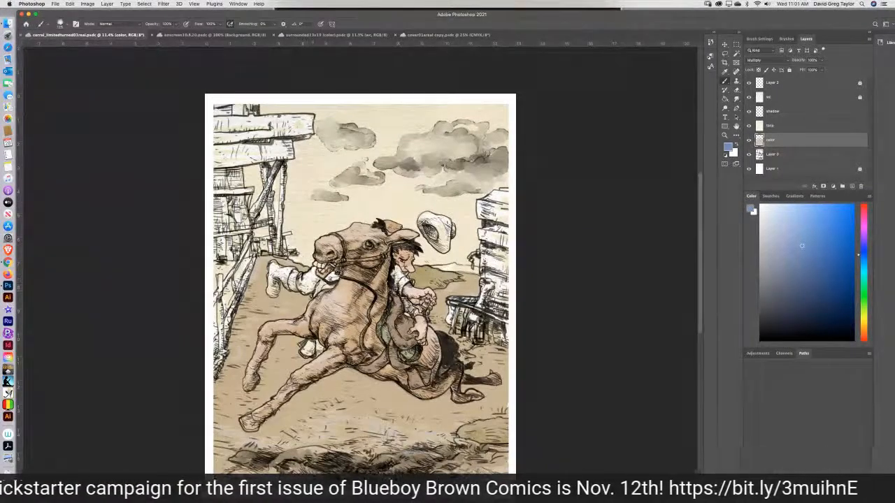
Paint the rider's trousers beside the horse's muzzle and chest with the blue using the Brush tool.
mouse_move(312, 275)
mouse_down()
mouse_move(302, 289)
mouse_move(319, 284)
mouse_up()
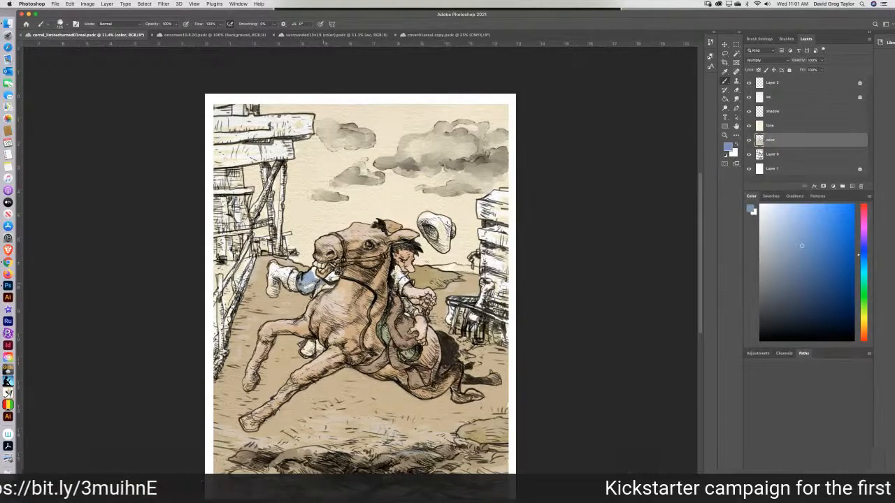
mouse_move(317, 280)
mouse_down()
mouse_move(313, 268)
mouse_move(307, 286)
mouse_move(334, 274)
mouse_move(312, 289)
mouse_up()
drag(310, 339, 308, 344)
mouse_move(312, 273)
mouse_down()
mouse_move(304, 288)
mouse_move(311, 283)
mouse_up()
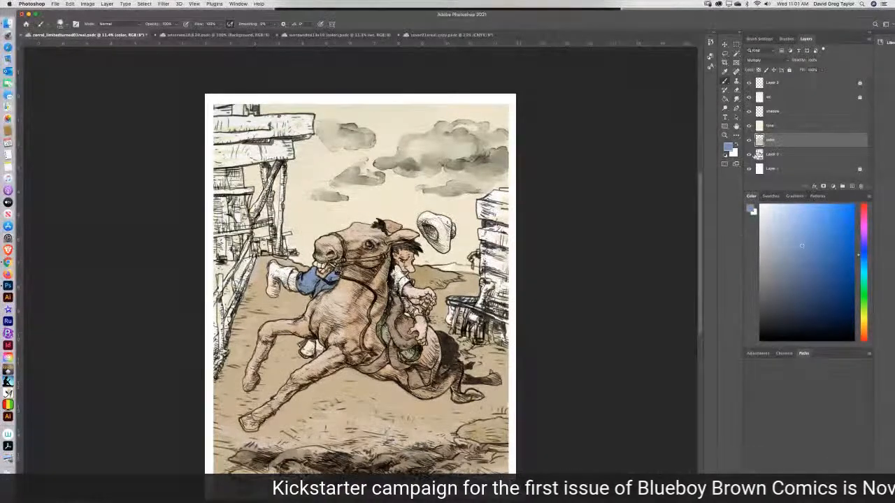
Sample the brown beside the saddle, darken it and paint both of the rider's boots with it.
click(725, 71)
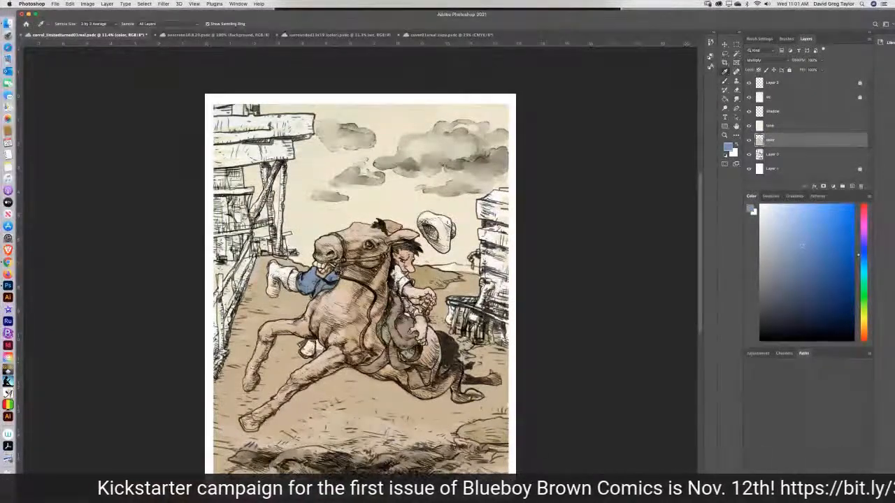
click(405, 326)
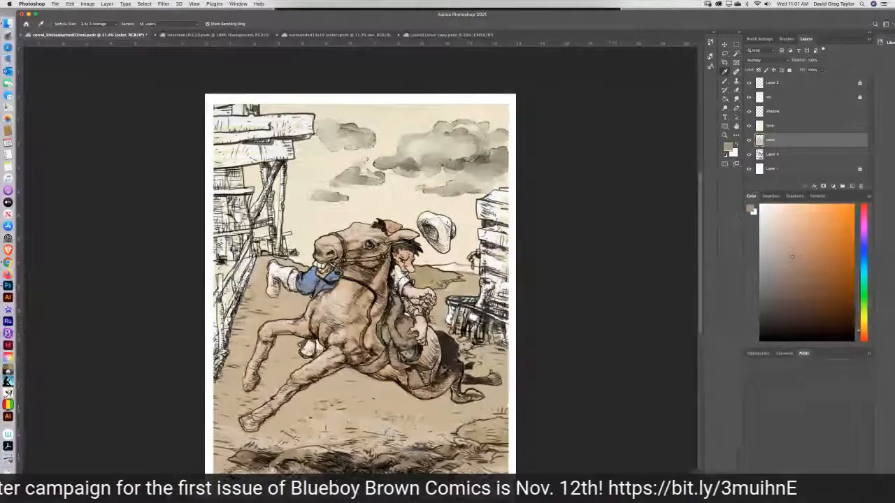
click(801, 274)
key(b)
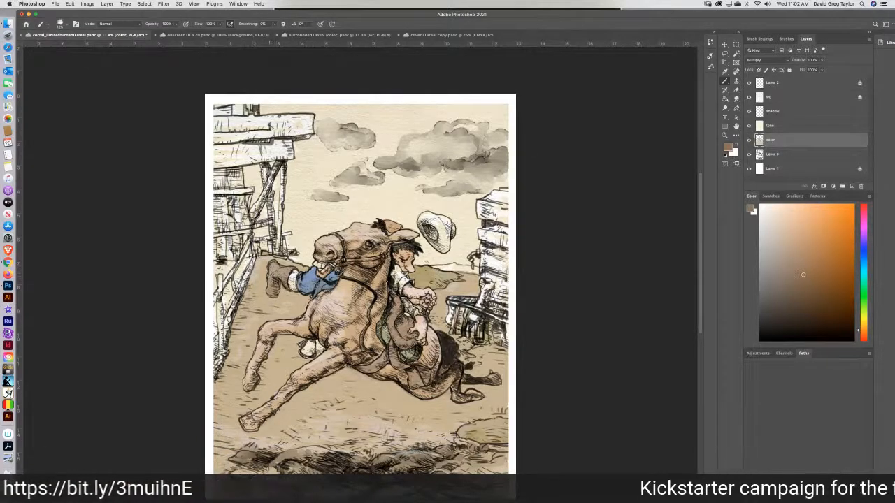
drag(307, 340, 311, 353)
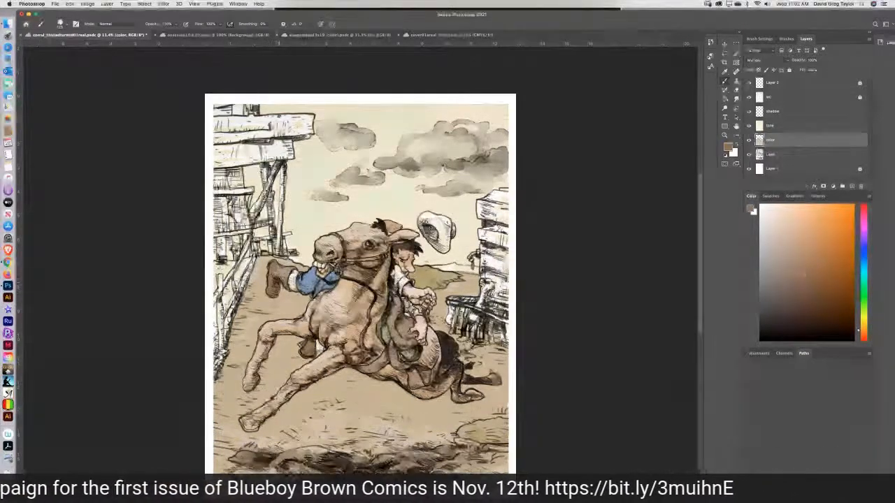
drag(293, 269, 276, 275)
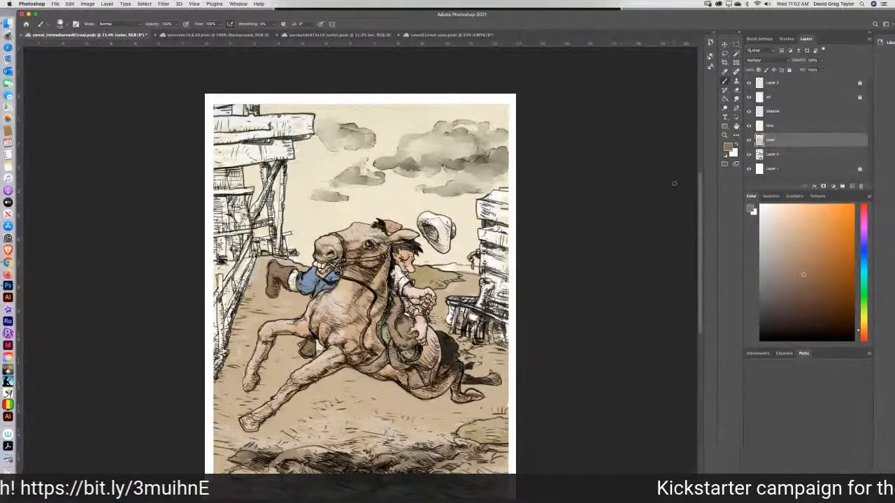
Sample a muted tan from the horse near the saddle and brush it over the uncolored gap around the lower boot.
key(i)
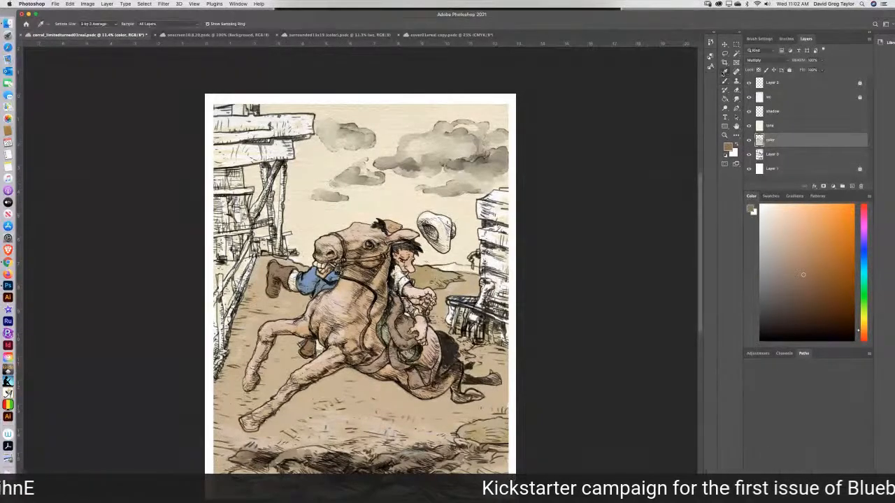
click(376, 332)
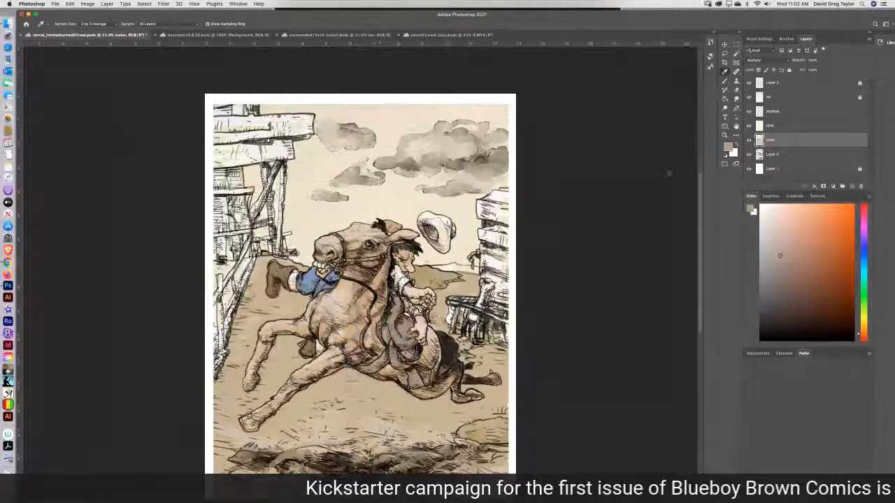
key(b)
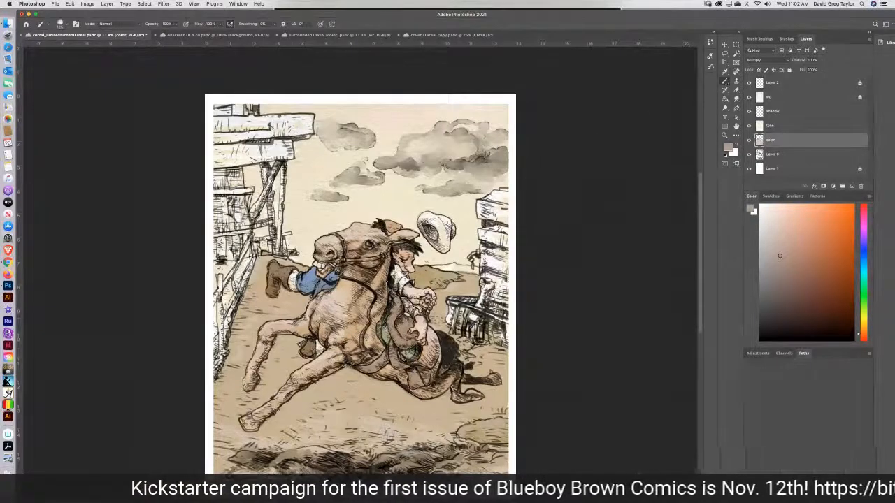
mouse_move(317, 344)
mouse_down()
mouse_move(320, 352)
mouse_move(303, 344)
mouse_up()
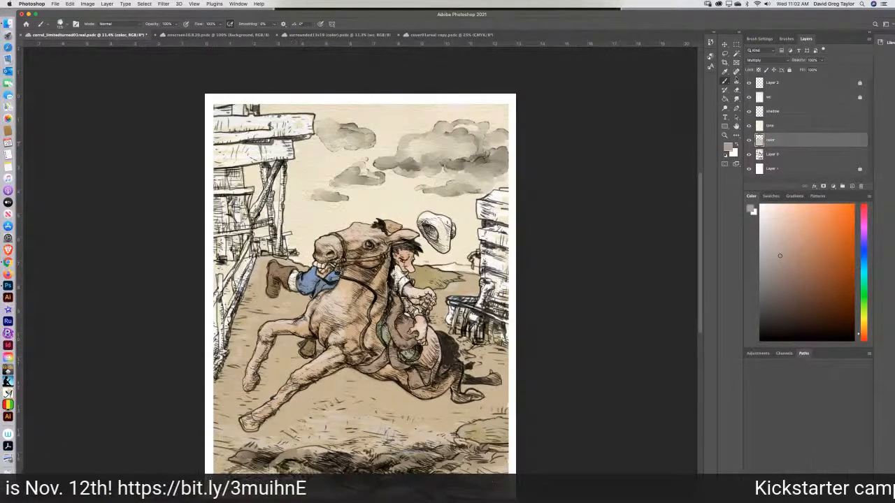
Sample a pale tone beside the far fence, make it more saturated and shift its hue to a muted yellow.
click(725, 72)
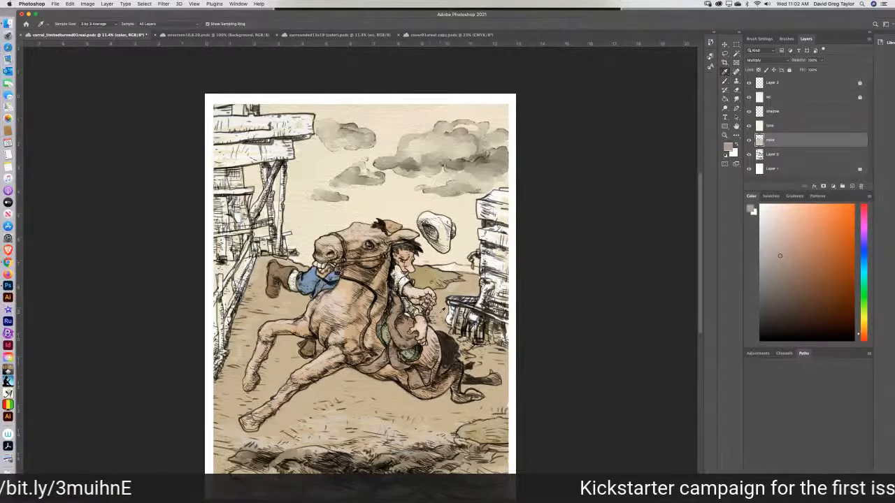
click(451, 288)
click(725, 82)
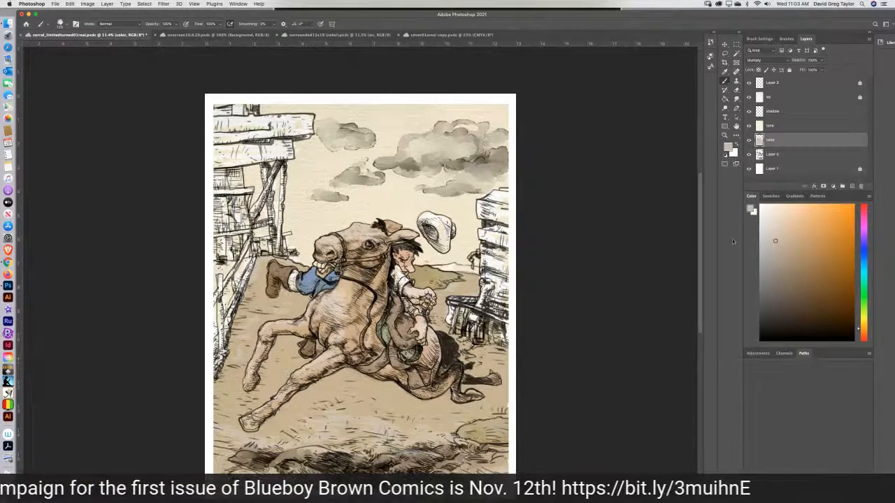
click(794, 236)
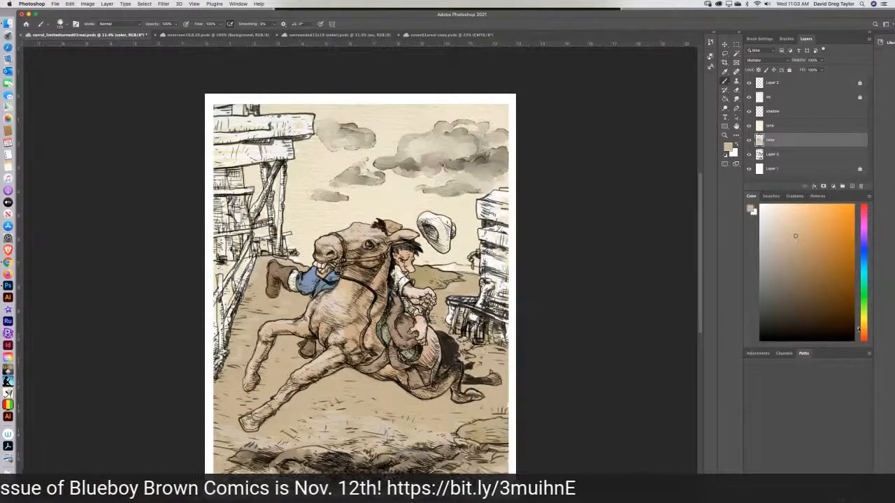
drag(858, 329, 863, 322)
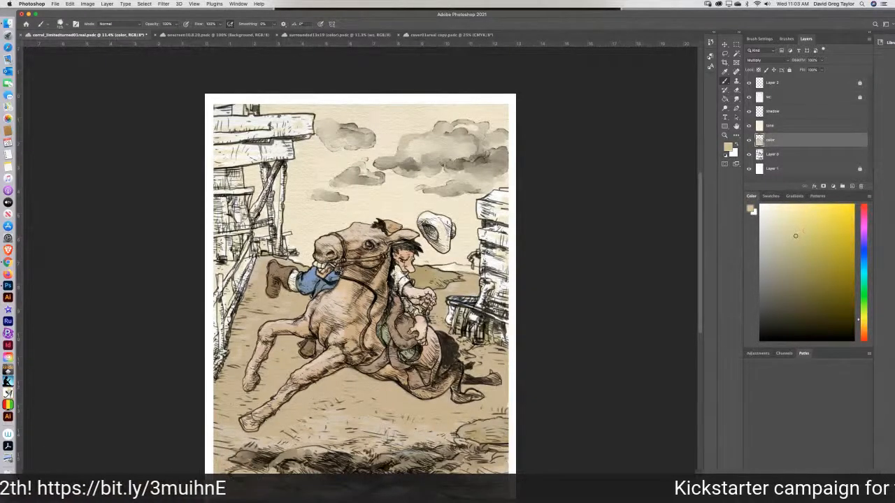
Set the foreground color to C 0, M 10, Y 54, K 0 and paint the rider's shirt with it.
click(751, 209)
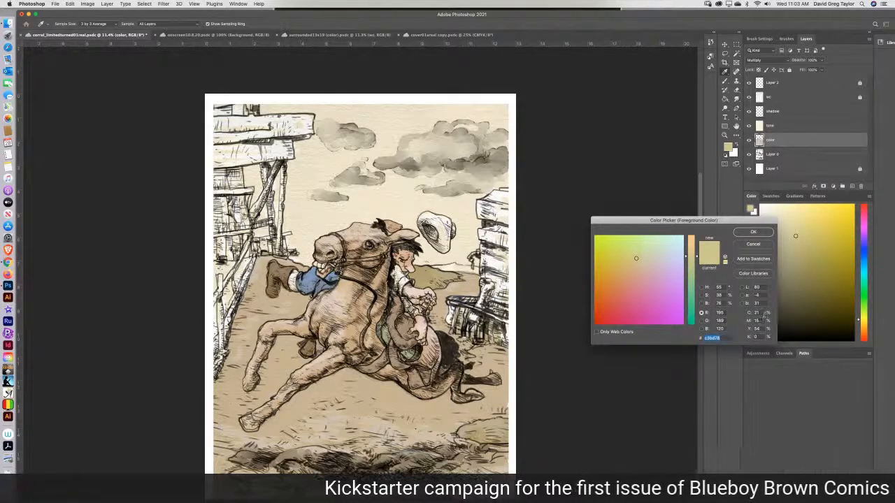
click(755, 313)
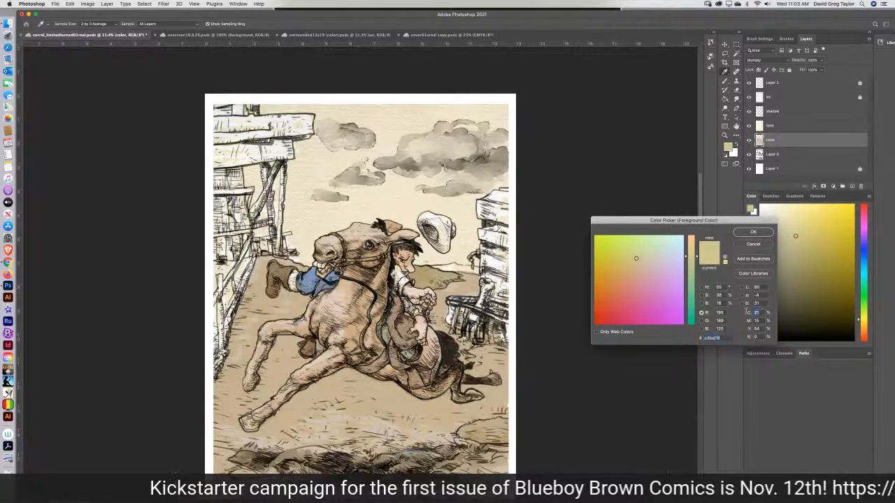
text(0)
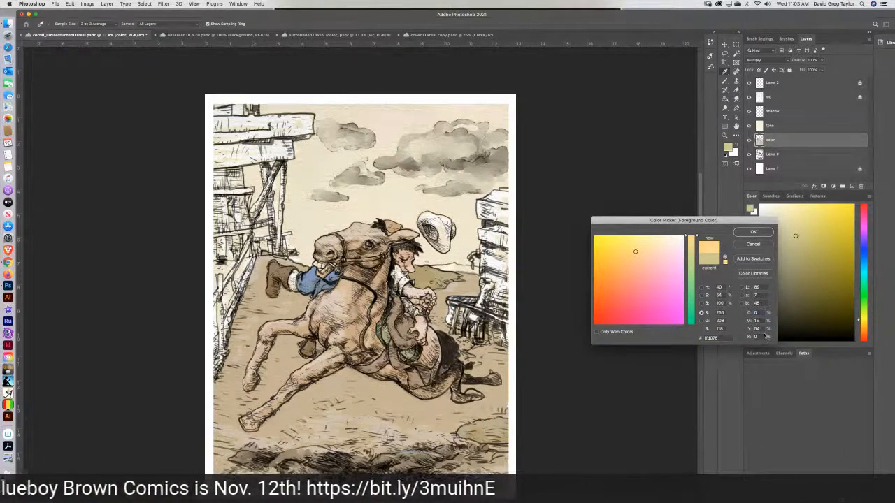
drag(758, 321, 751, 327)
text(10)
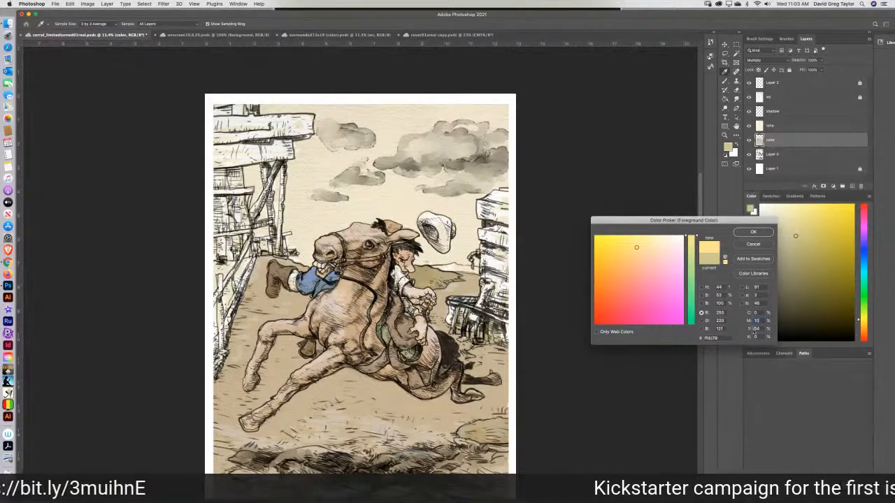
click(747, 233)
key(b)
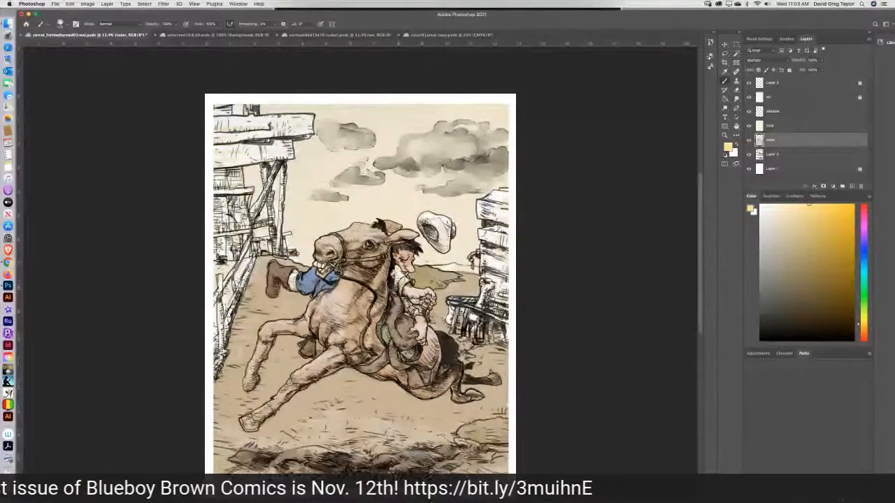
drag(396, 267, 408, 286)
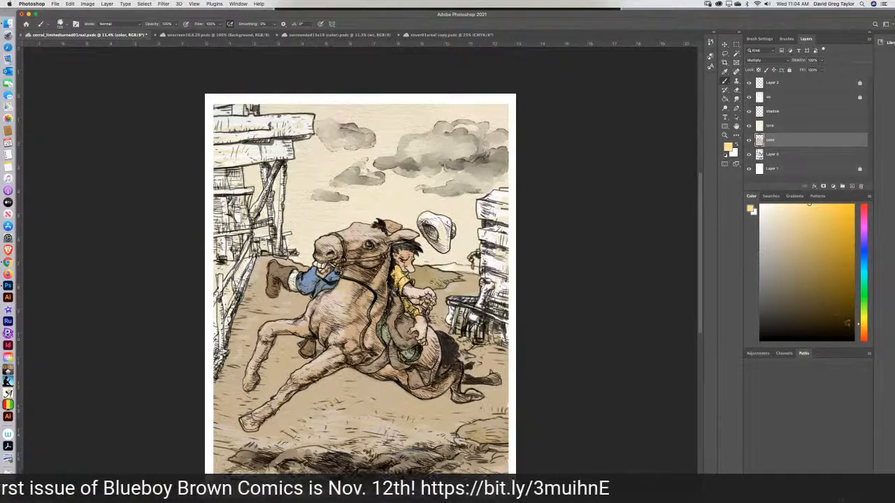
Shift the foreground color to a muted orange tan and set its black (K) value to 0%.
drag(858, 325, 859, 332)
click(810, 236)
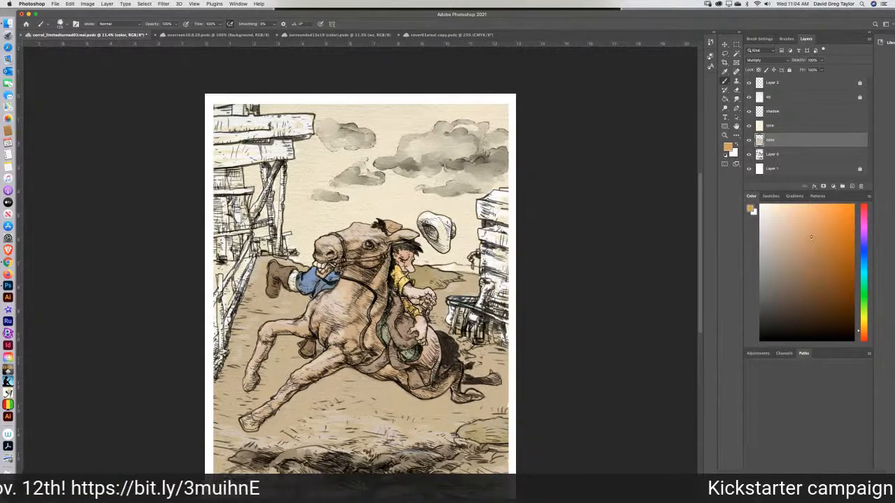
click(796, 242)
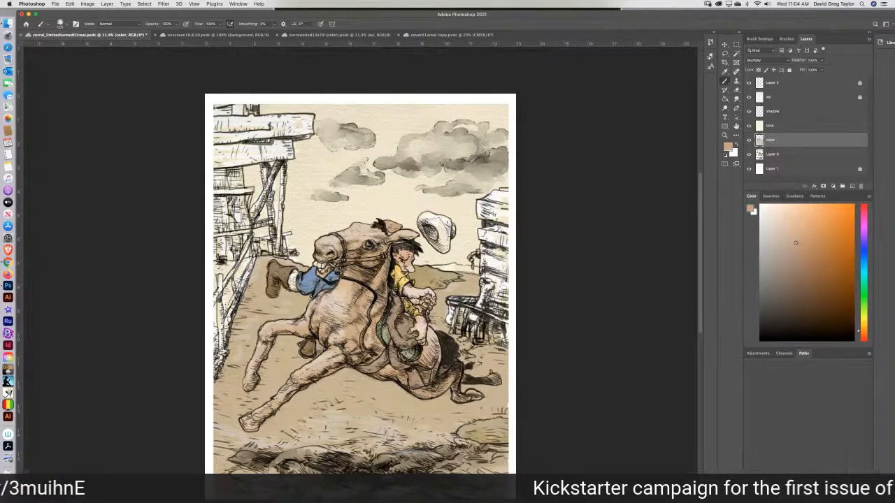
click(752, 210)
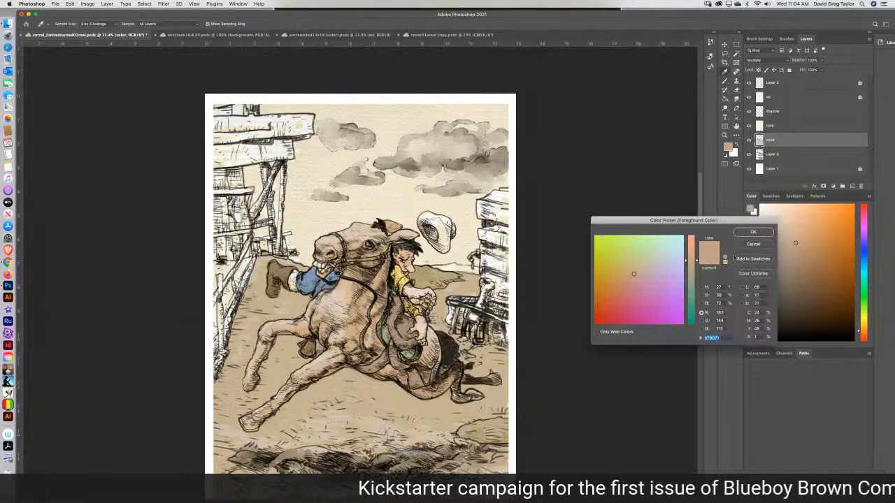
text(0)
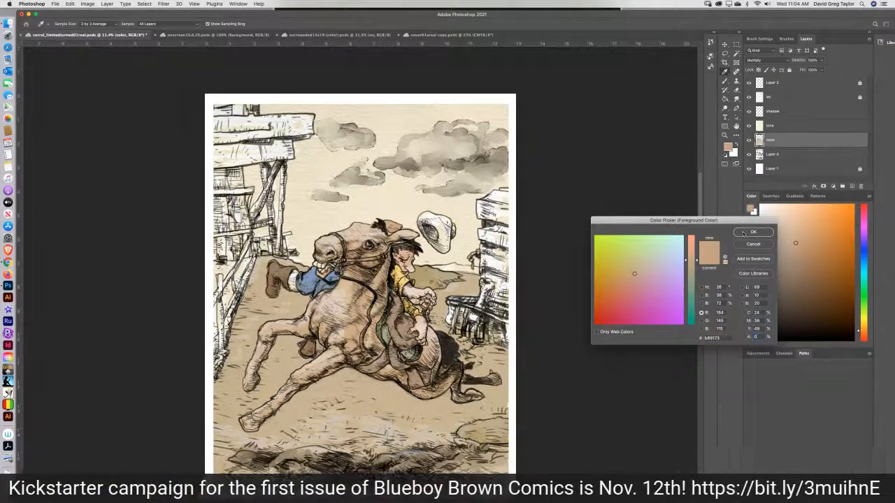
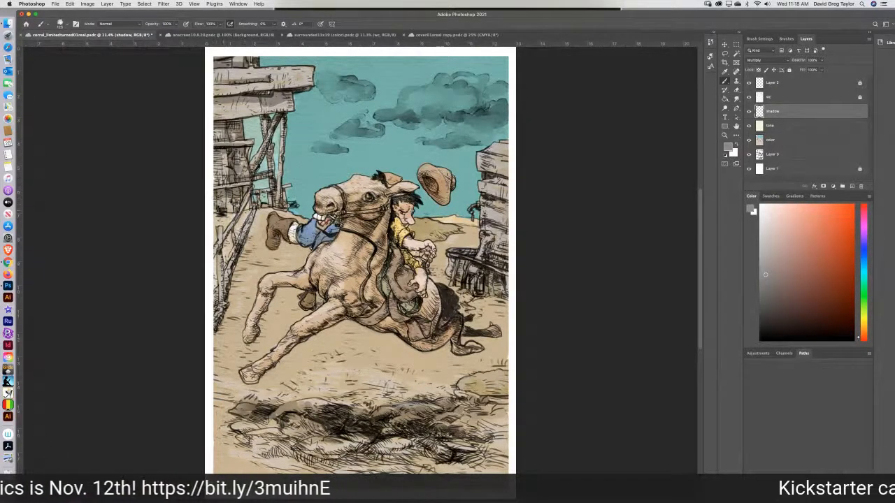
Paint gray shadows on the shadow layer over the wooden barn's posts and planks and the fence beside them.
mouse_move(236, 210)
mouse_down()
mouse_move(256, 197)
mouse_move(252, 177)
mouse_up()
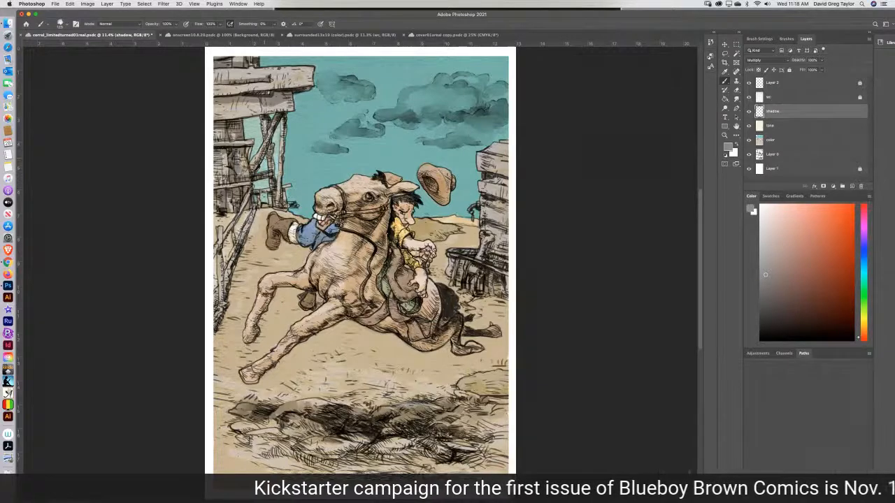
mouse_move(273, 131)
mouse_down()
mouse_move(273, 200)
mouse_move(283, 203)
mouse_up()
mouse_move(254, 171)
mouse_down()
mouse_move(284, 116)
mouse_move(281, 175)
mouse_up()
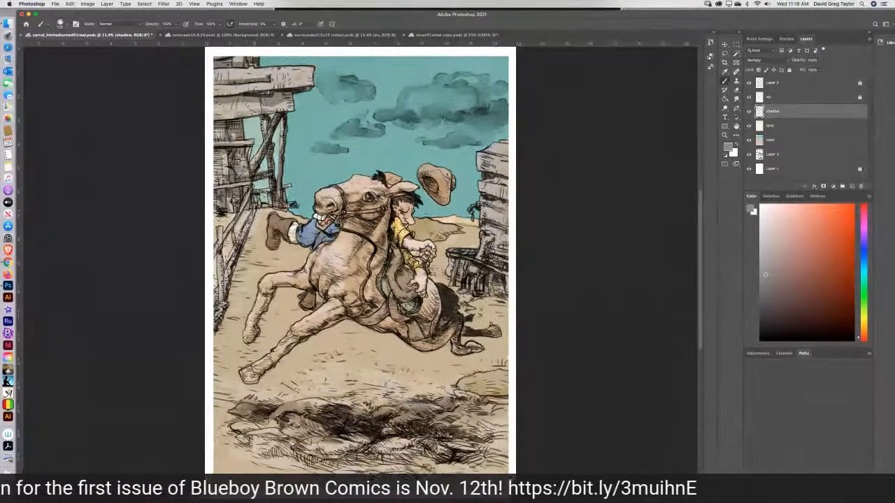
mouse_move(255, 211)
mouse_down()
mouse_move(223, 298)
mouse_move(219, 229)
mouse_up()
drag(225, 298, 252, 302)
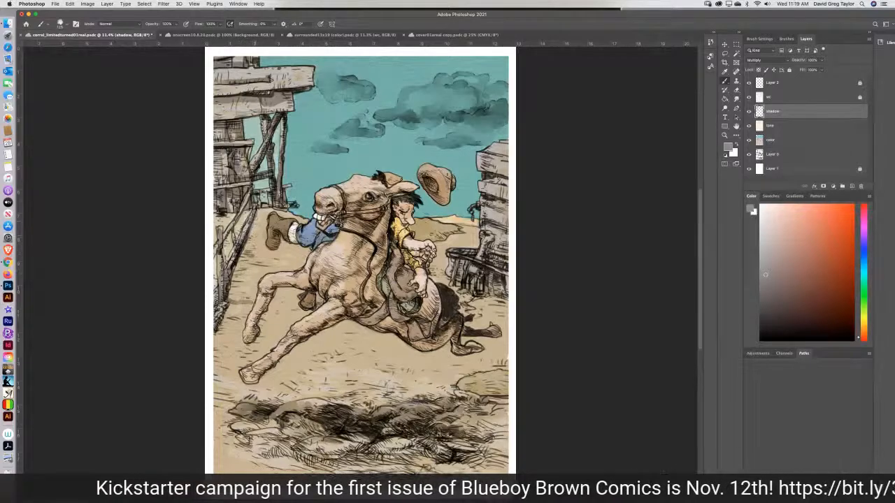
Paint the fence's long gray cast shadow on the ground, from the barn down toward the horse's front hooves.
drag(259, 209, 245, 300)
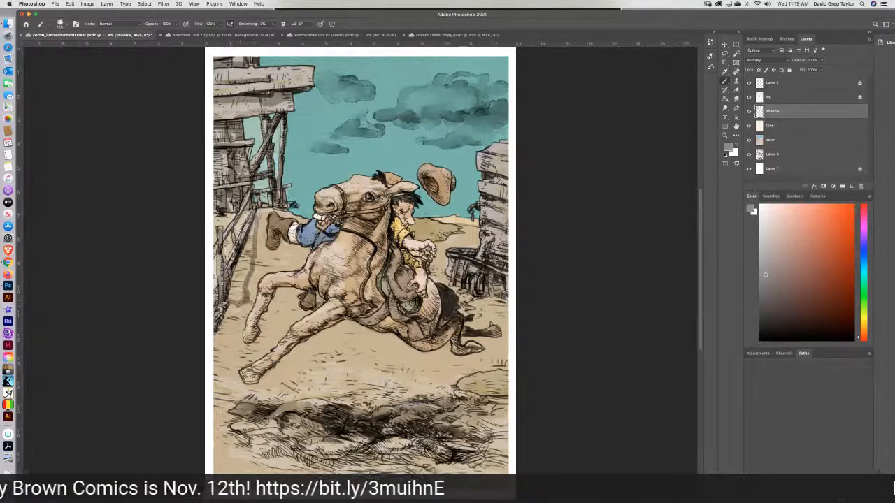
drag(239, 311, 234, 330)
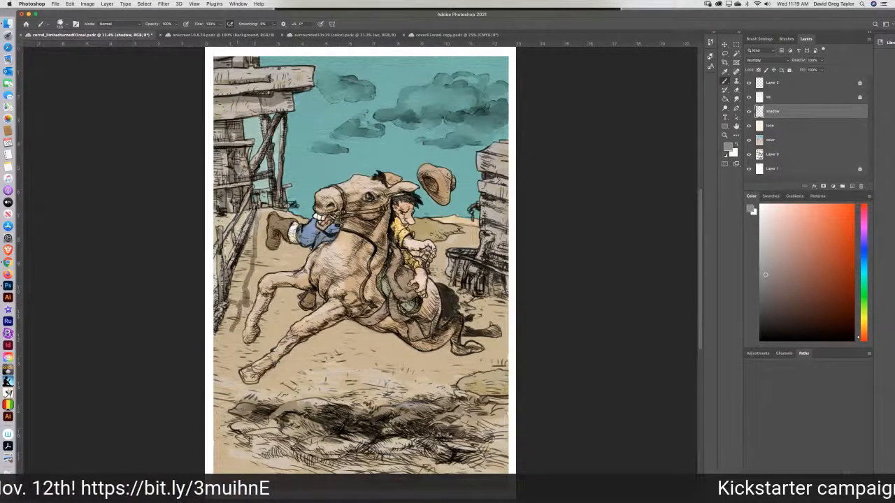
mouse_move(232, 326)
mouse_down()
mouse_move(222, 367)
mouse_move(226, 349)
mouse_move(216, 358)
mouse_move(223, 378)
mouse_up()
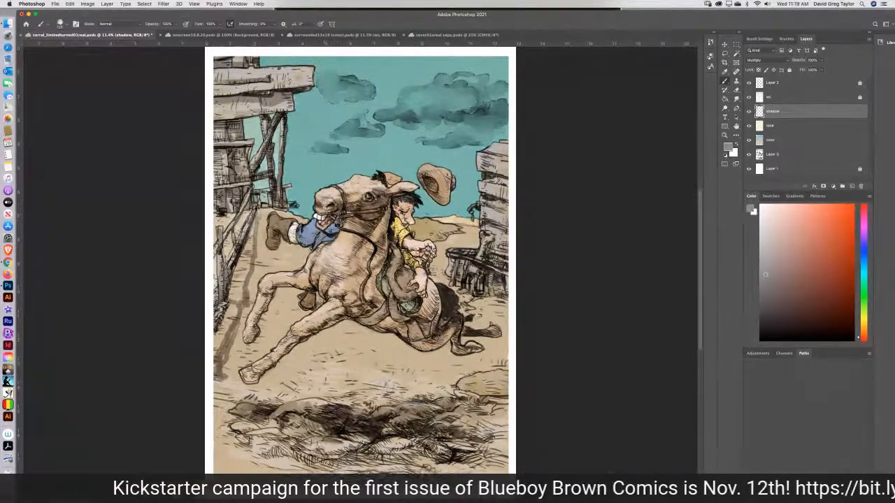
Shade the horse's head, neck and chest and the rider's face in gray, and save the document.
mouse_move(332, 218)
mouse_down()
mouse_move(350, 218)
mouse_move(357, 235)
mouse_move(388, 216)
mouse_move(372, 245)
mouse_move(359, 242)
mouse_move(349, 255)
mouse_move(353, 245)
mouse_move(365, 256)
mouse_move(383, 241)
mouse_move(383, 277)
mouse_move(364, 270)
mouse_move(366, 259)
mouse_move(346, 266)
mouse_move(354, 276)
mouse_up()
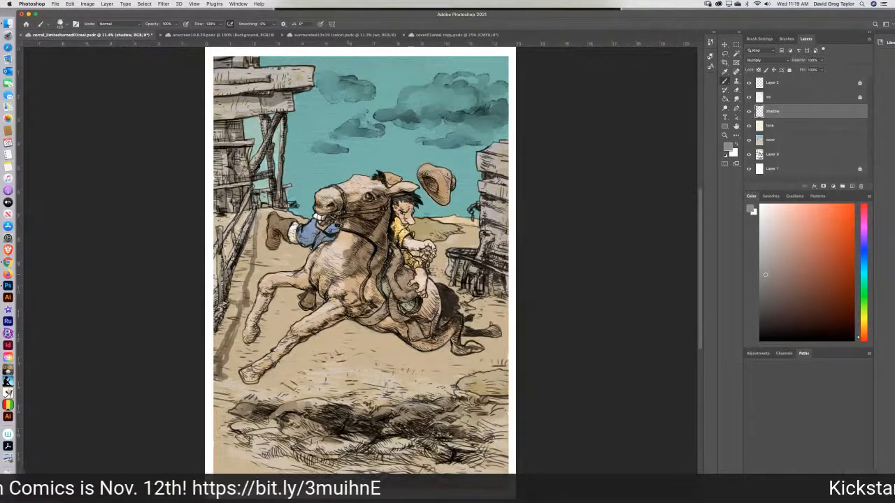
mouse_move(354, 276)
mouse_down()
mouse_move(370, 293)
mouse_move(349, 311)
mouse_move(404, 274)
mouse_move(394, 253)
mouse_move(400, 234)
mouse_move(427, 261)
mouse_move(408, 264)
mouse_move(388, 225)
mouse_move(410, 213)
mouse_move(399, 200)
mouse_move(406, 207)
mouse_up()
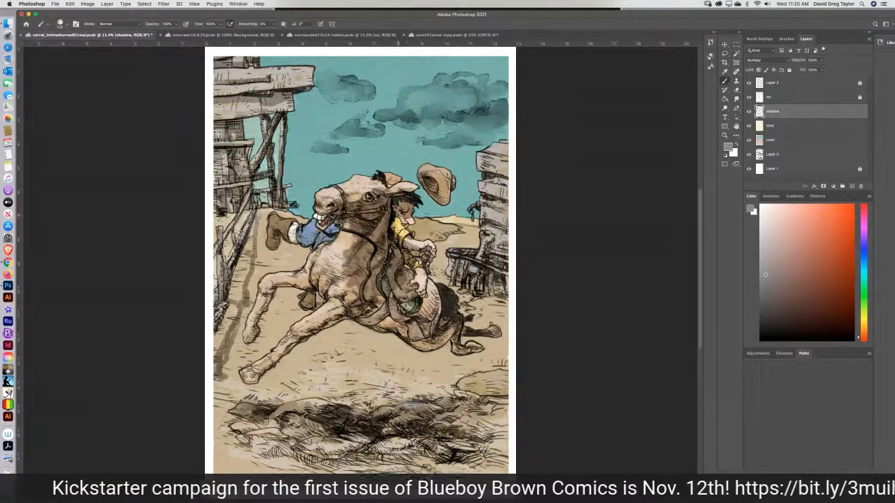
drag(398, 217, 396, 221)
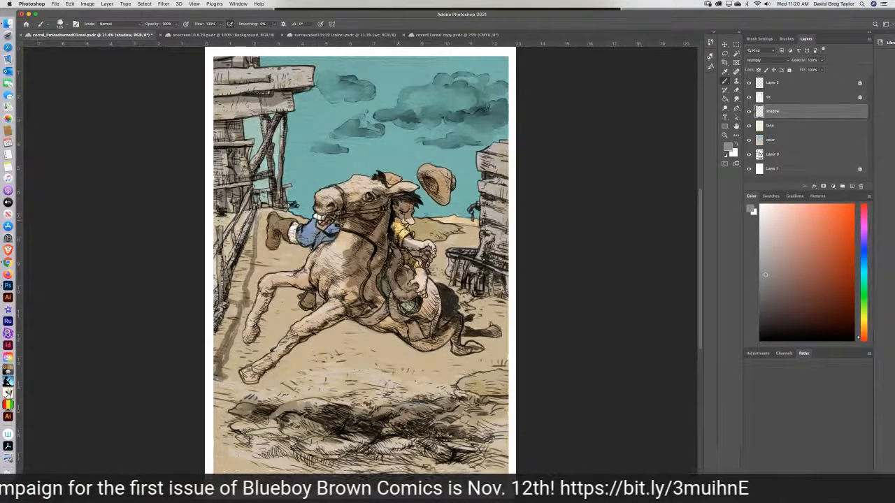
key(super+s)
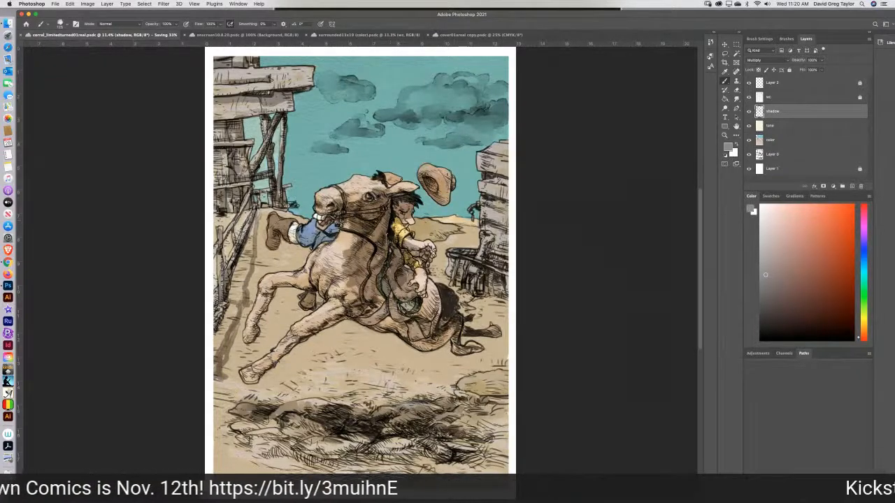
Shade the saddle area and hindquarters, both front legs and the lower chest of the horse in gray.
mouse_move(403, 269)
mouse_down()
mouse_move(417, 272)
mouse_move(424, 281)
mouse_move(408, 283)
mouse_move(431, 293)
mouse_move(438, 315)
mouse_move(423, 316)
mouse_move(422, 296)
mouse_move(411, 325)
mouse_move(425, 319)
mouse_move(440, 340)
mouse_move(451, 325)
mouse_up()
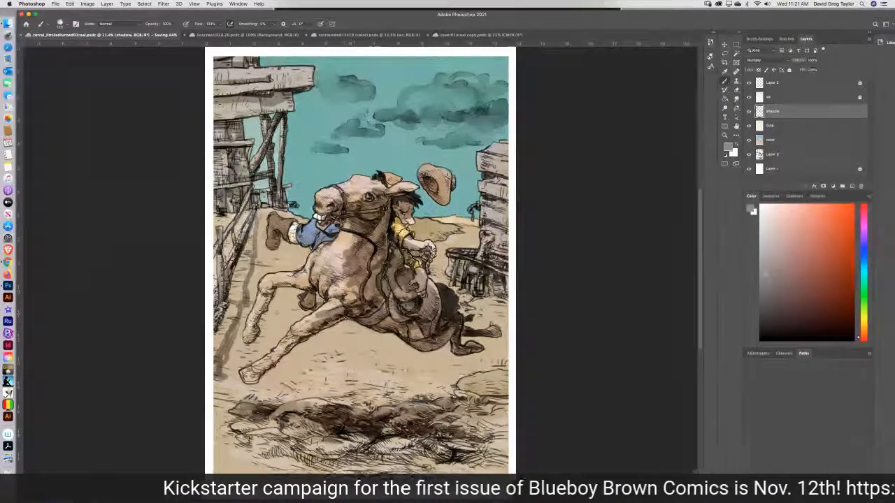
drag(314, 322, 247, 380)
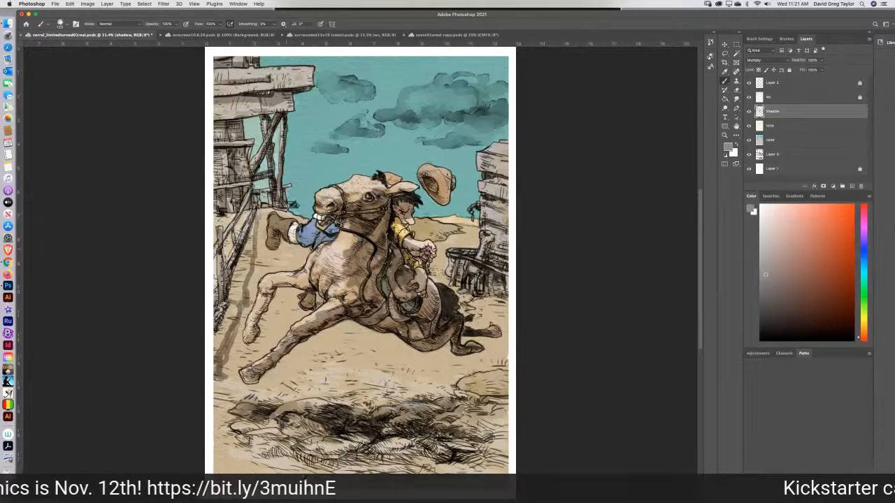
mouse_move(248, 341)
mouse_down()
mouse_move(278, 281)
mouse_move(308, 285)
mouse_move(303, 273)
mouse_move(317, 273)
mouse_move(323, 286)
mouse_move(314, 285)
mouse_move(325, 279)
mouse_up()
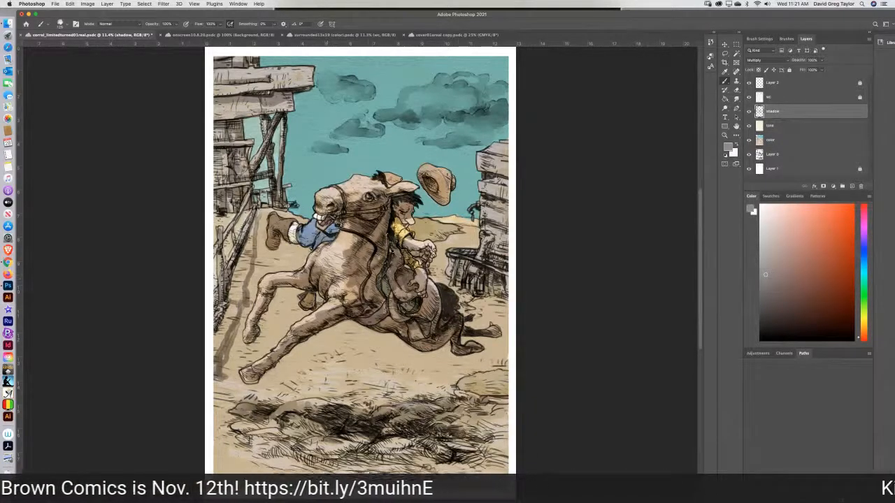
mouse_move(345, 257)
mouse_down()
mouse_move(339, 279)
mouse_move(362, 304)
mouse_up()
Add gray shadows to the rider's arm and hands, the flying hat, and the blue jeans and boot.
drag(410, 242, 433, 255)
mouse_move(430, 176)
mouse_down()
mouse_move(448, 203)
mouse_move(450, 191)
mouse_up()
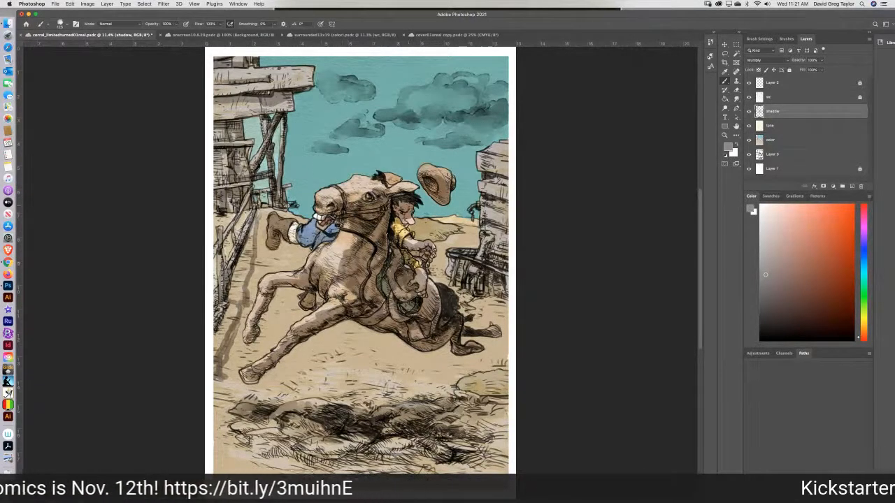
mouse_move(319, 202)
mouse_down()
mouse_move(333, 239)
mouse_move(274, 231)
mouse_move(279, 243)
mouse_up()
Undo a first shadow patch beneath the horse and paint a gray shadow across the ground and rocks below its belly.
mouse_move(318, 364)
mouse_down()
mouse_move(351, 377)
mouse_move(318, 356)
mouse_move(308, 365)
mouse_move(327, 364)
mouse_move(325, 374)
mouse_move(298, 381)
mouse_up()
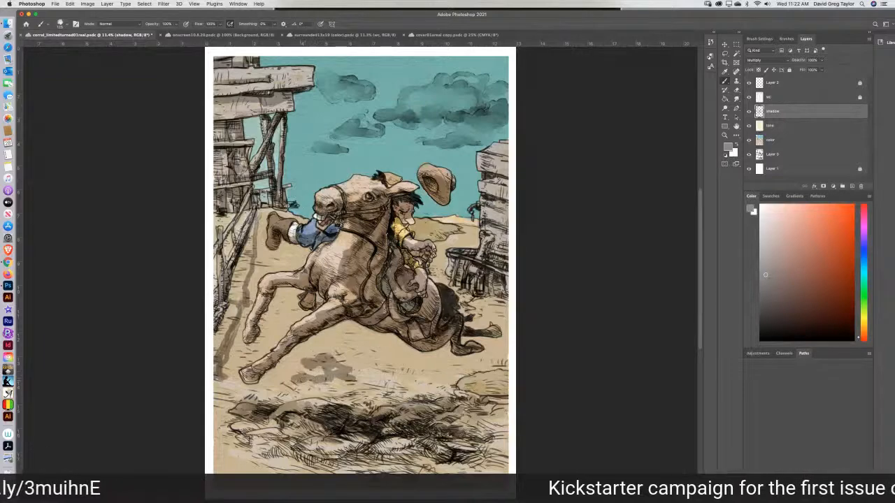
key(super+z)
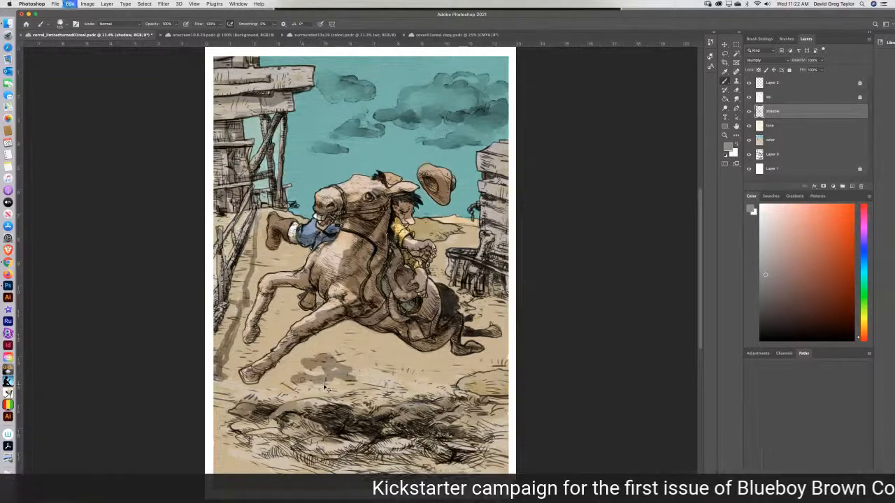
mouse_move(383, 376)
mouse_down()
mouse_move(350, 362)
mouse_move(342, 369)
mouse_move(353, 362)
mouse_move(379, 378)
mouse_move(353, 393)
mouse_move(421, 372)
mouse_move(394, 376)
mouse_move(407, 367)
mouse_move(390, 382)
mouse_move(429, 376)
mouse_move(423, 392)
mouse_move(461, 400)
mouse_move(399, 386)
mouse_move(366, 397)
mouse_move(393, 397)
mouse_move(377, 401)
mouse_move(360, 393)
mouse_move(276, 422)
mouse_move(240, 421)
mouse_move(330, 422)
mouse_move(383, 405)
mouse_move(351, 404)
mouse_move(495, 390)
mouse_move(482, 398)
mouse_move(506, 389)
mouse_move(496, 415)
mouse_move(461, 418)
mouse_move(497, 433)
mouse_move(448, 420)
mouse_move(472, 396)
mouse_move(421, 406)
mouse_up()
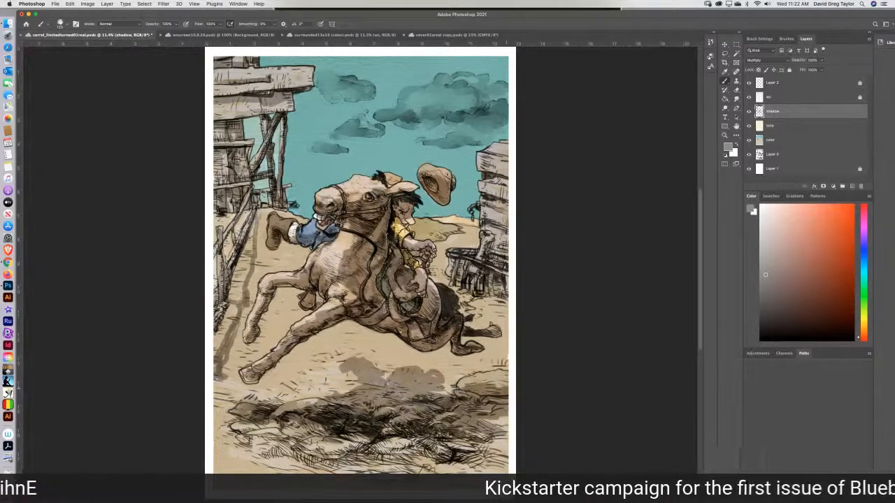
mouse_move(394, 407)
mouse_down()
mouse_move(373, 408)
mouse_move(397, 429)
mouse_move(392, 445)
mouse_up()
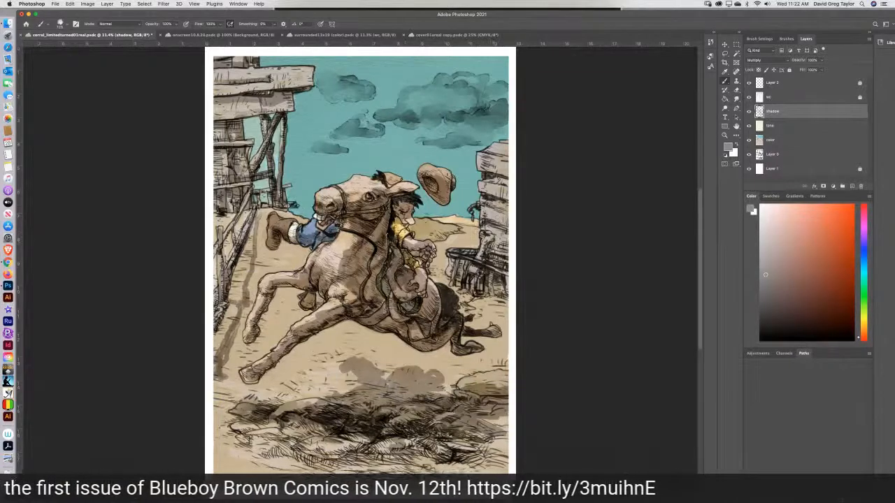
Shade the shed and trough behind the horse and the distant hillside beside the rider in gray.
mouse_move(485, 174)
mouse_down()
mouse_move(507, 182)
mouse_move(494, 183)
mouse_up()
mouse_move(487, 224)
mouse_down()
mouse_move(507, 233)
mouse_move(490, 260)
mouse_move(487, 246)
mouse_move(497, 302)
mouse_move(509, 306)
mouse_up()
mouse_move(475, 286)
mouse_down()
mouse_move(481, 294)
mouse_move(461, 265)
mouse_move(457, 280)
mouse_move(448, 274)
mouse_up()
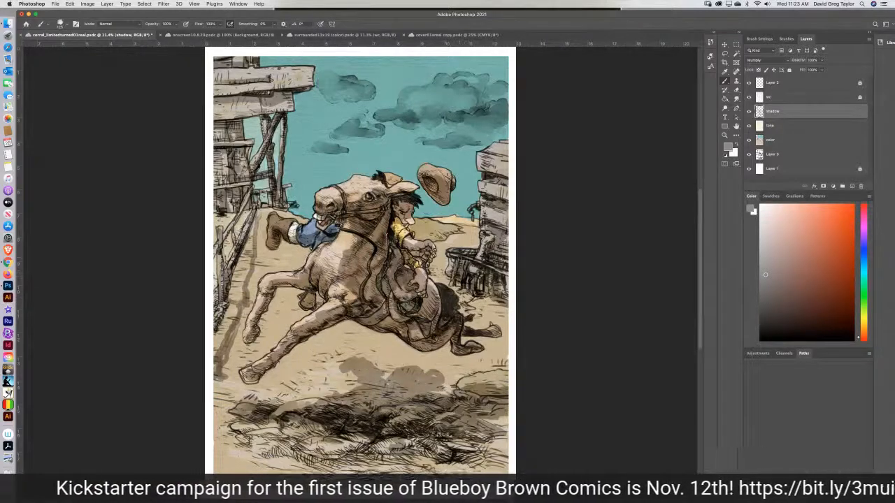
mouse_move(442, 238)
mouse_down()
mouse_move(457, 230)
mouse_move(420, 238)
mouse_up()
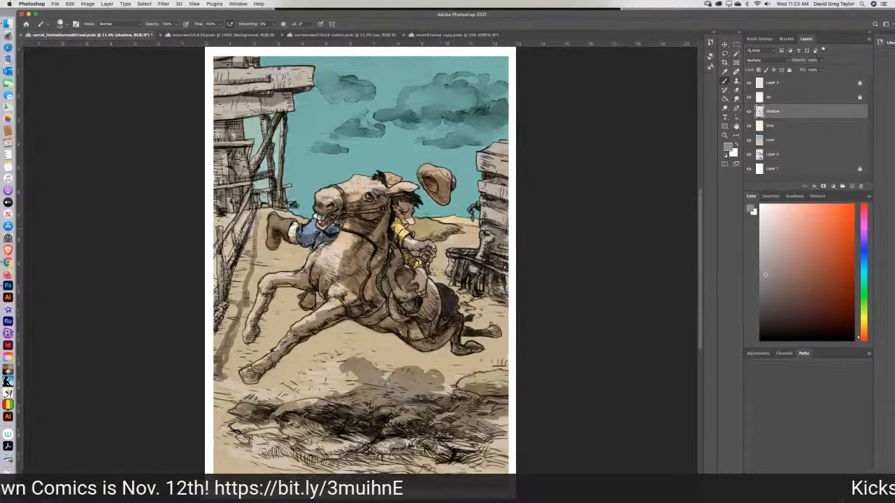
drag(437, 232, 419, 240)
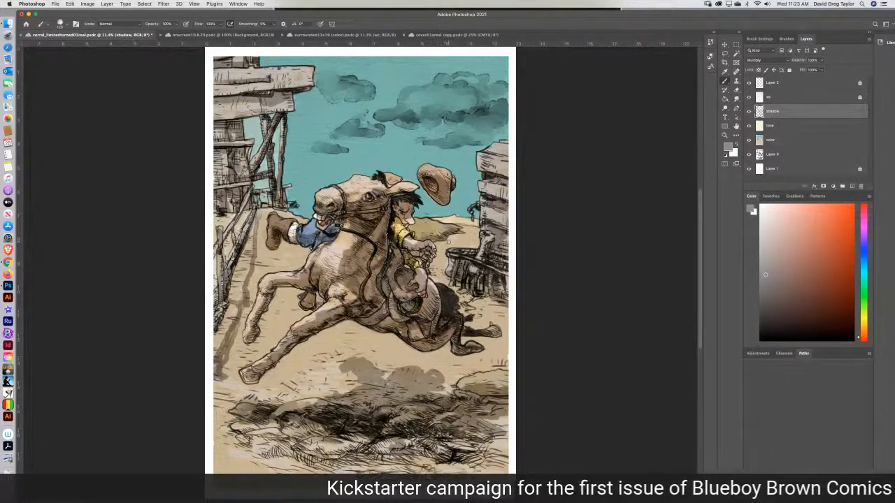
Soften the ground shadow beneath the horse with the Smudge tool, erasing small patches of it and blending their edges.
click(735, 99)
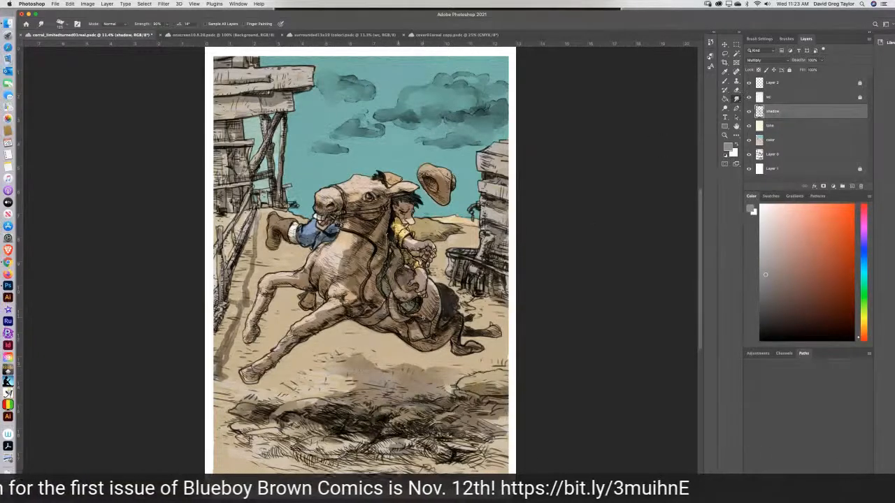
key(e)
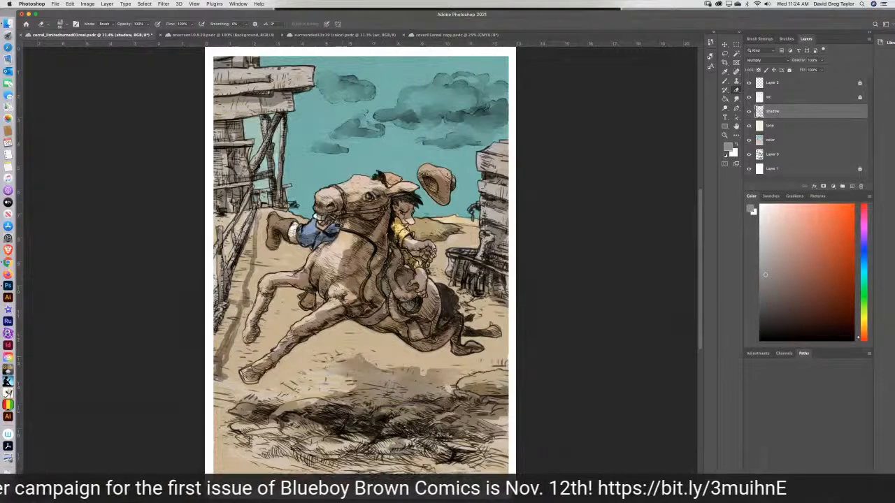
drag(330, 373, 352, 375)
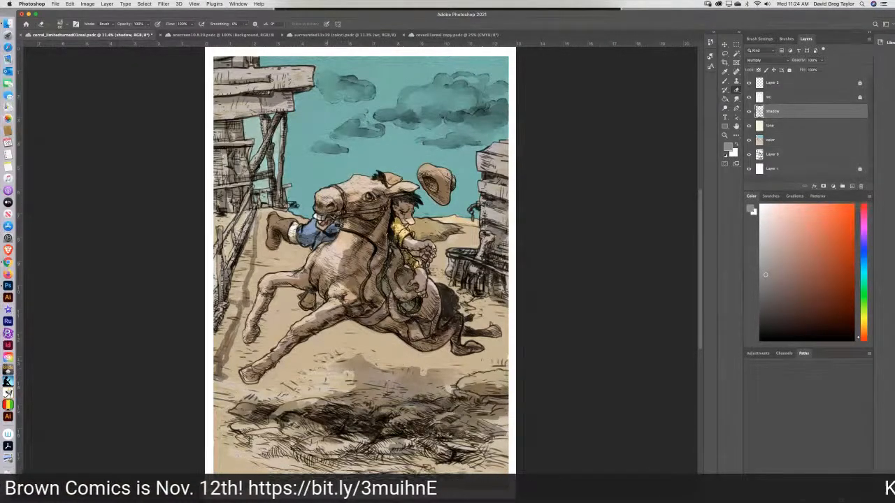
click(735, 101)
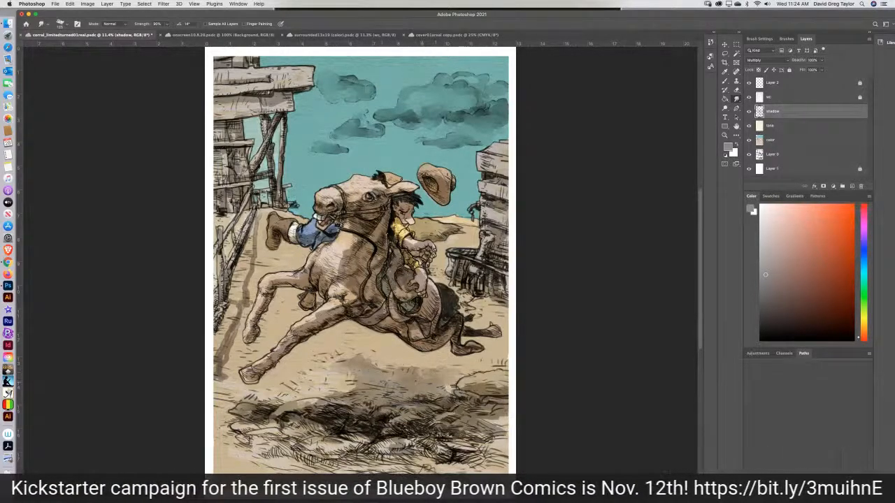
drag(345, 387, 314, 397)
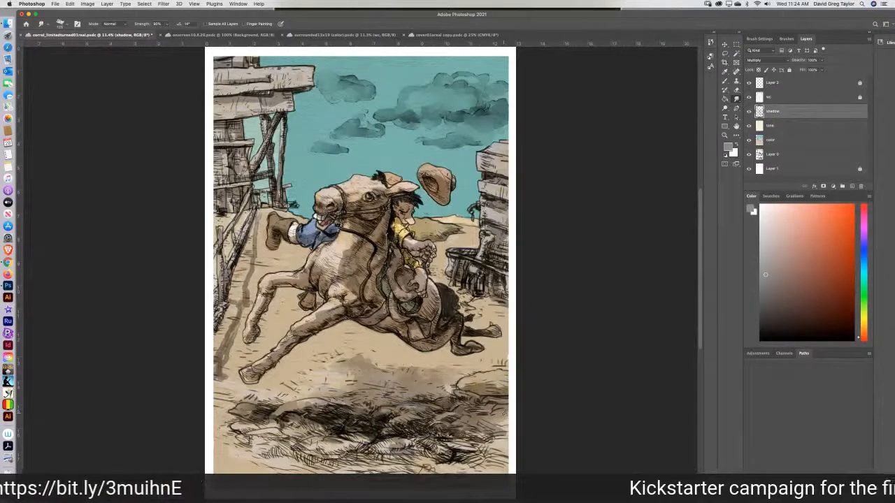
Choose a near-black color and brush dark ink marks on Layer 0 across the ground and foreground rocks.
click(761, 329)
key(b)
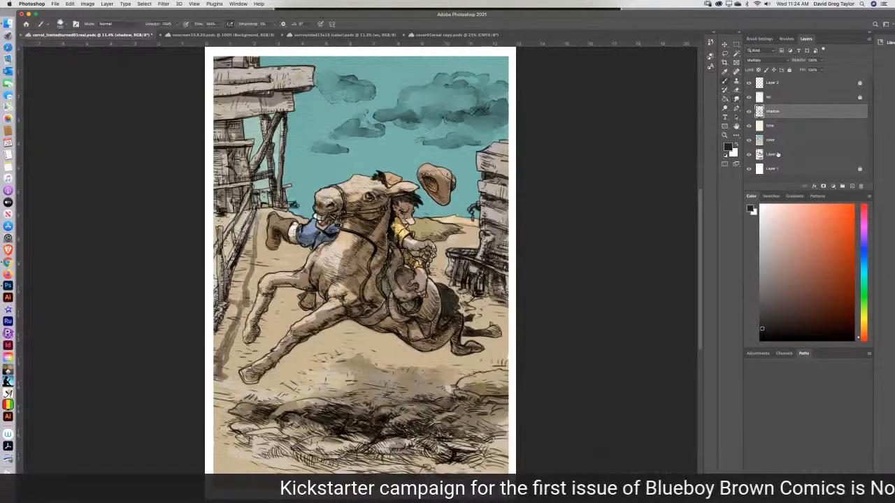
click(776, 155)
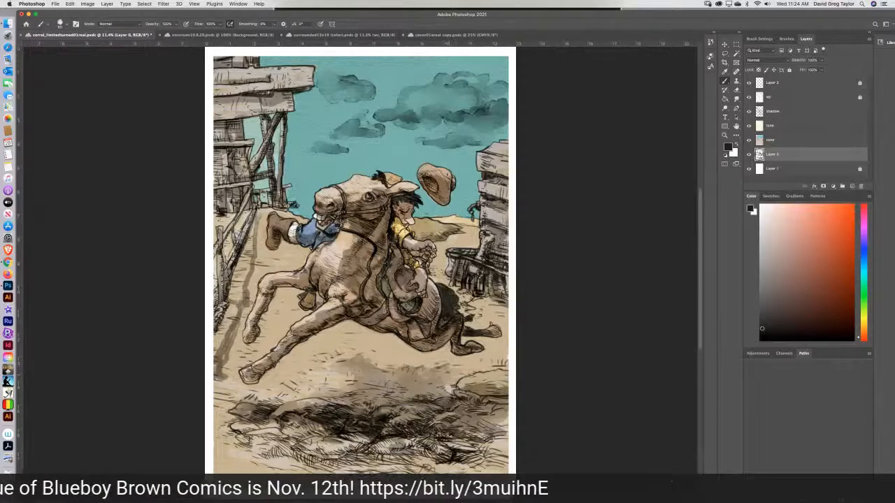
mouse_move(458, 379)
mouse_down()
mouse_move(437, 393)
mouse_move(415, 379)
mouse_up()
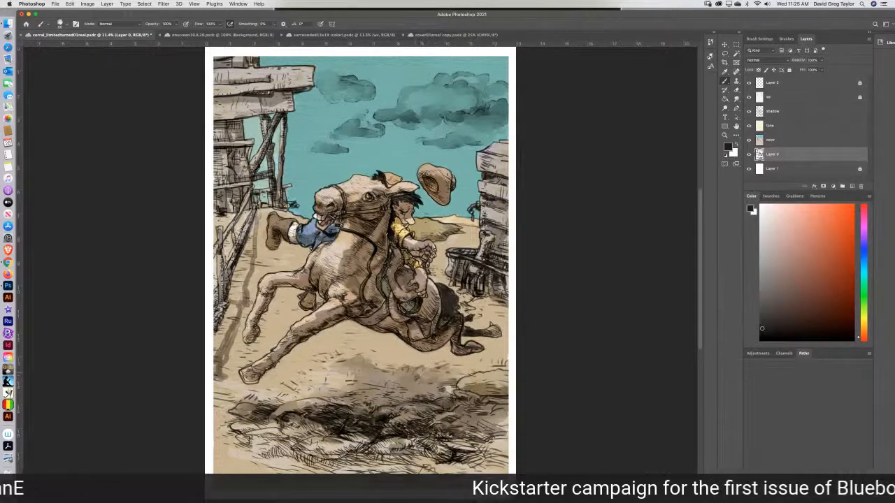
mouse_move(391, 369)
mouse_down()
mouse_move(365, 373)
mouse_move(359, 362)
mouse_move(354, 376)
mouse_move(326, 373)
mouse_move(330, 367)
mouse_up()
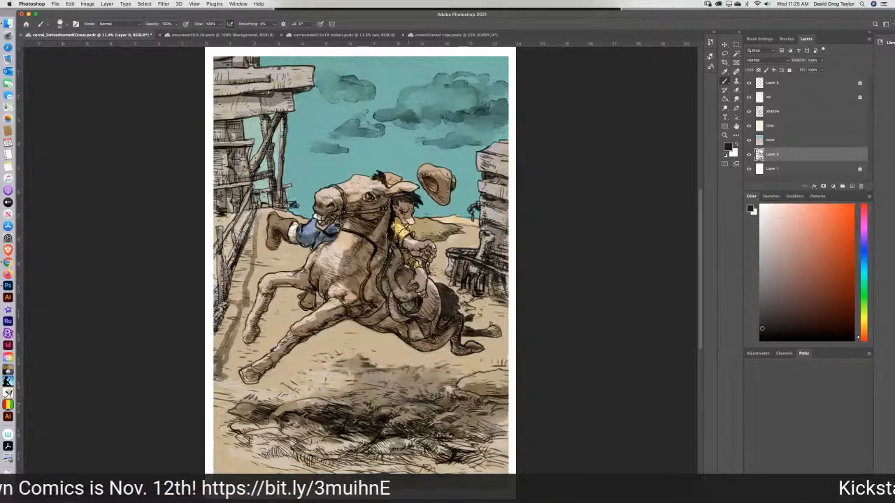
mouse_move(396, 403)
mouse_down()
mouse_move(367, 411)
mouse_move(385, 434)
mouse_move(346, 428)
mouse_up()
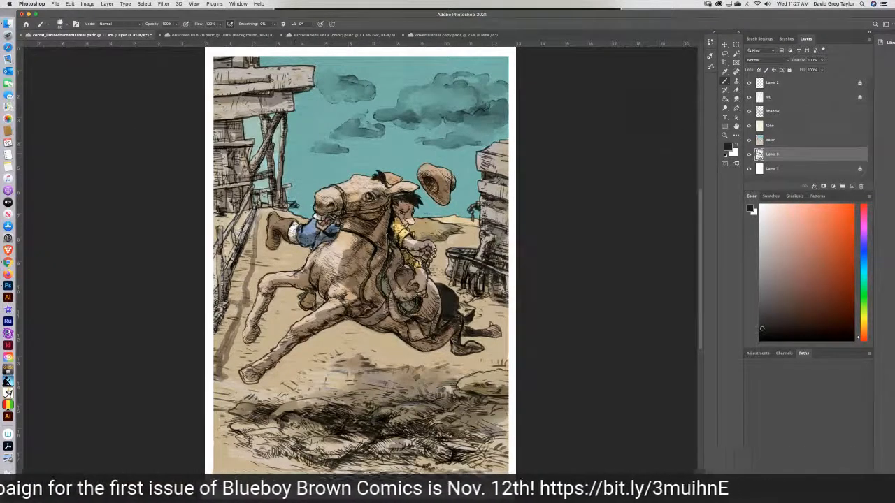
click(735, 99)
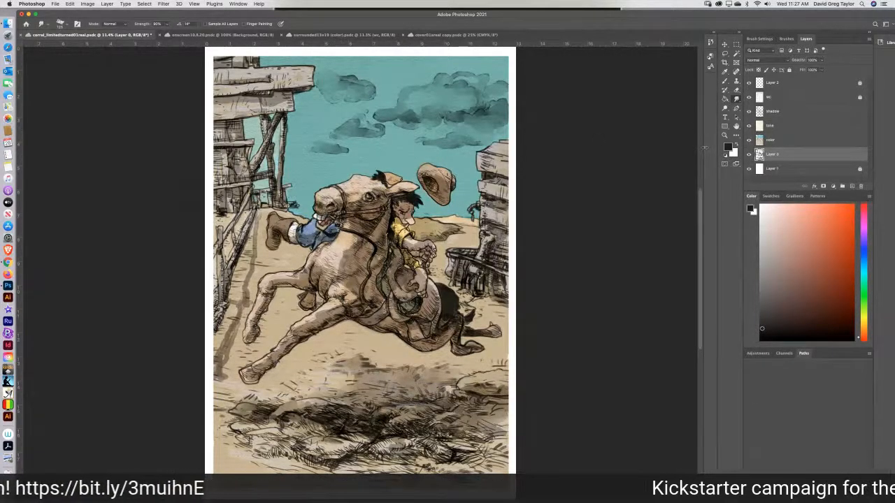
key(super+z)
key(super+z)
key(super+z)
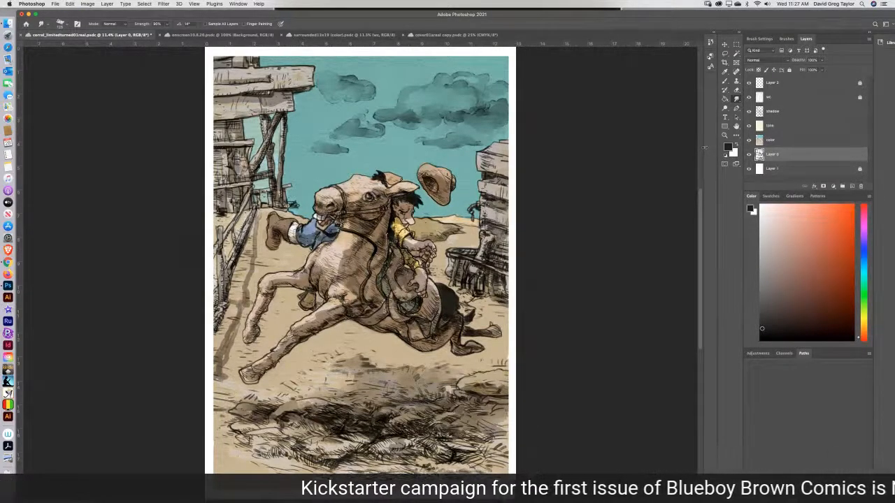
Switch from the ink drawing layer back to the shadow layer.
click(782, 140)
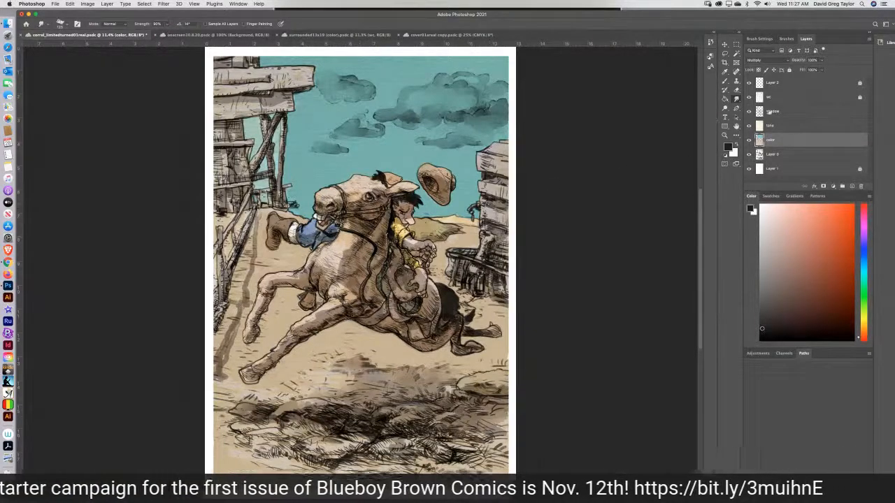
click(786, 110)
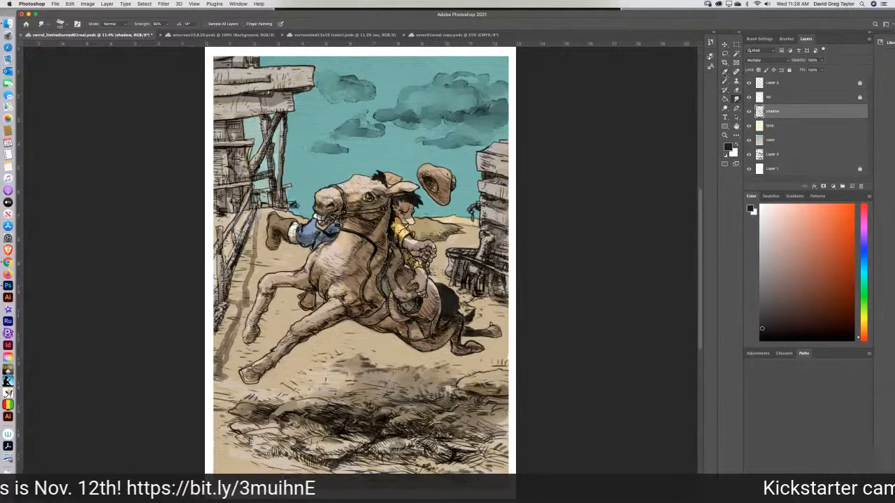
Sample the mid-gray of the saddle shading with the tone and color layers temporarily hidden, and ready the Brush tool.
click(725, 80)
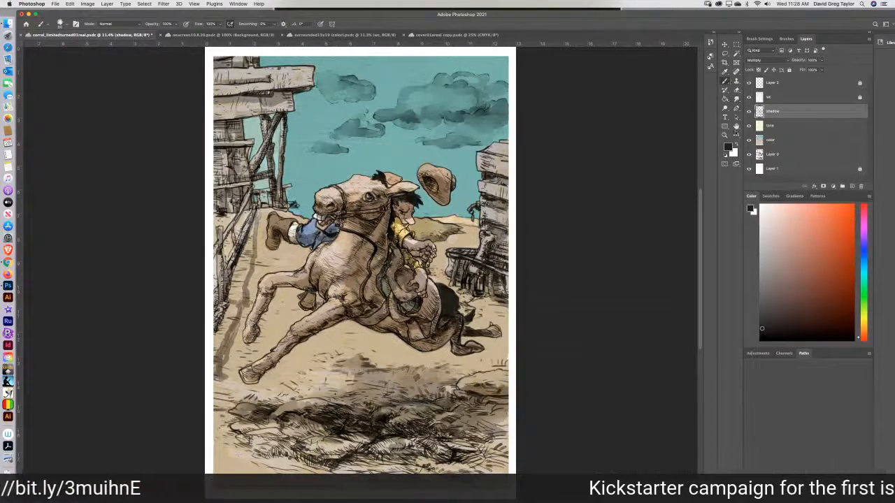
click(748, 126)
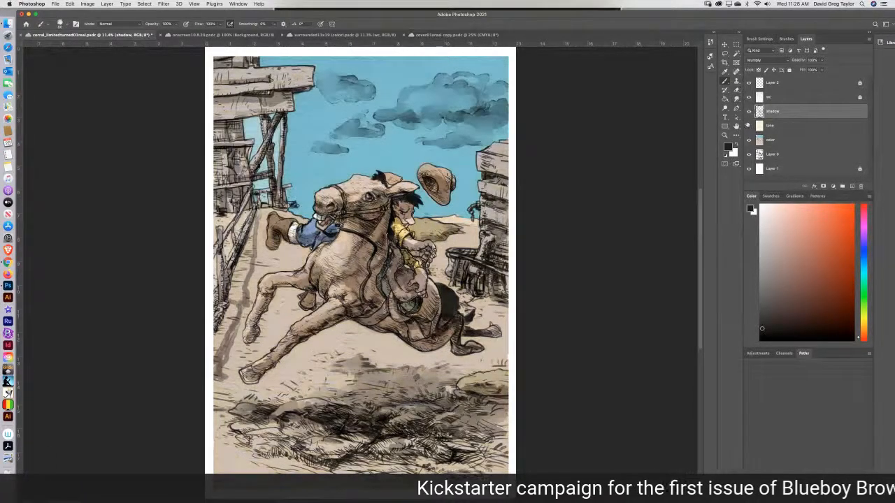
click(749, 140)
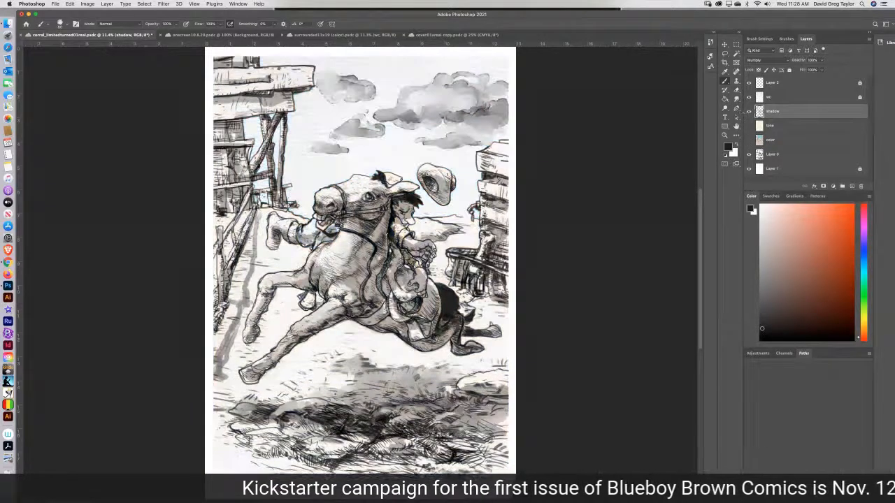
click(725, 73)
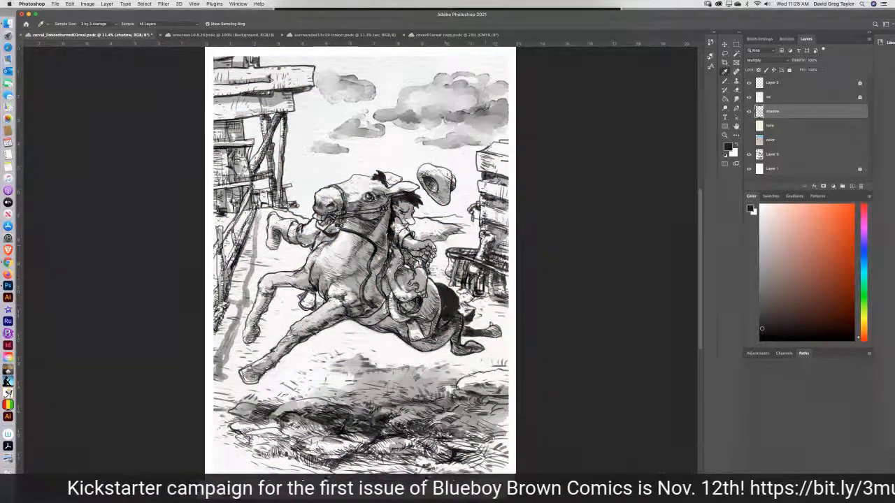
click(429, 296)
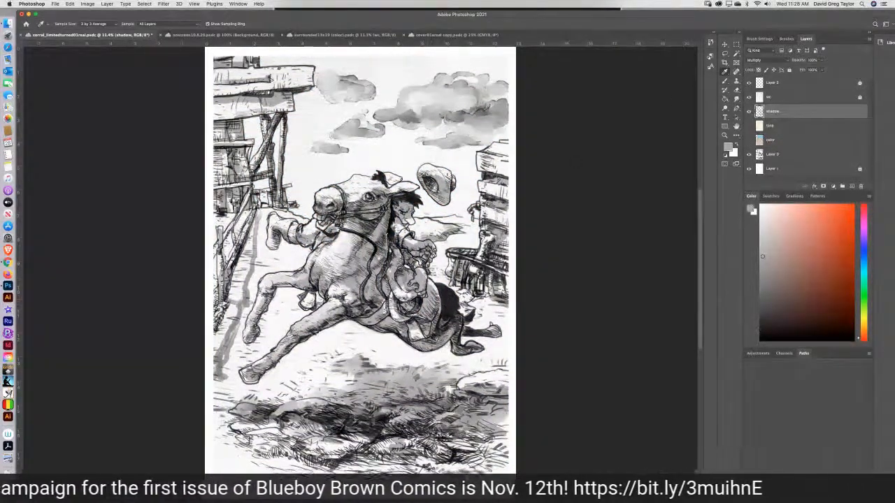
click(748, 126)
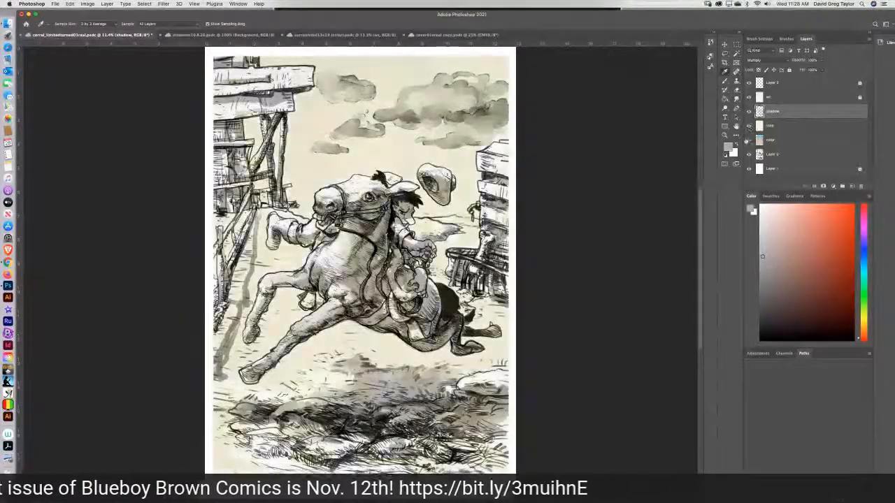
click(749, 140)
key(b)
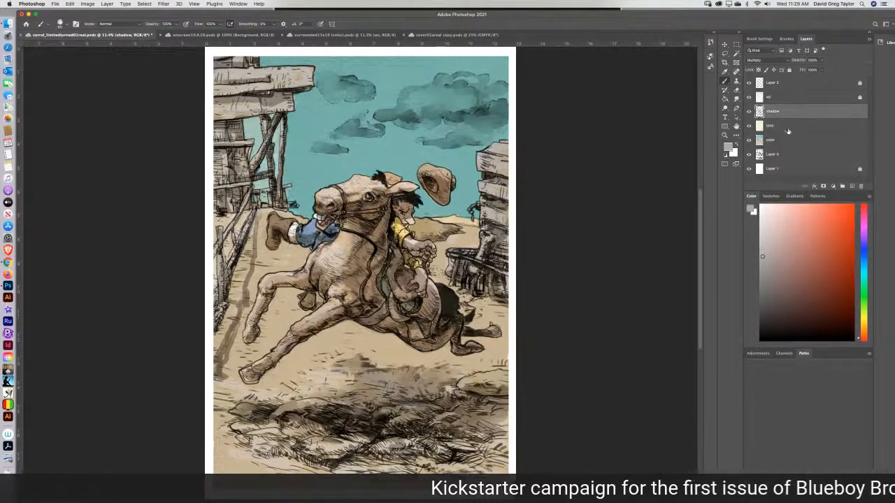
Add a new layer above the shadow layer, set it to Multiply and name it shadow2.
click(851, 186)
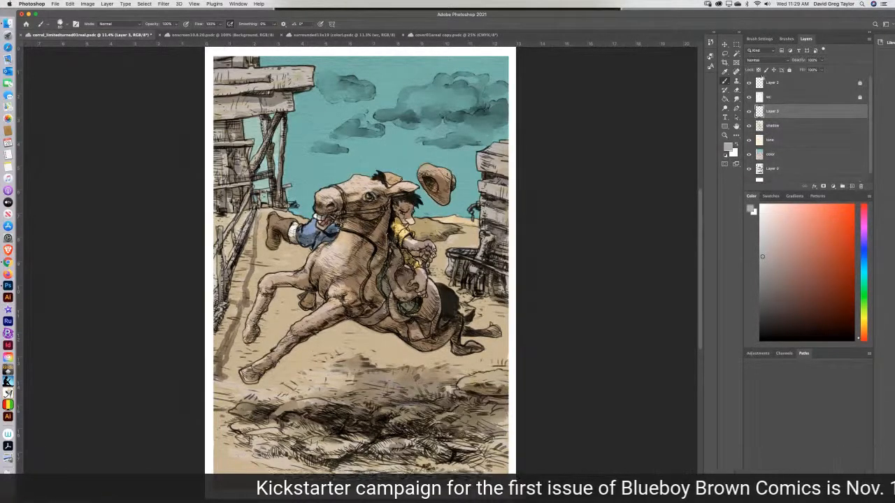
click(761, 61)
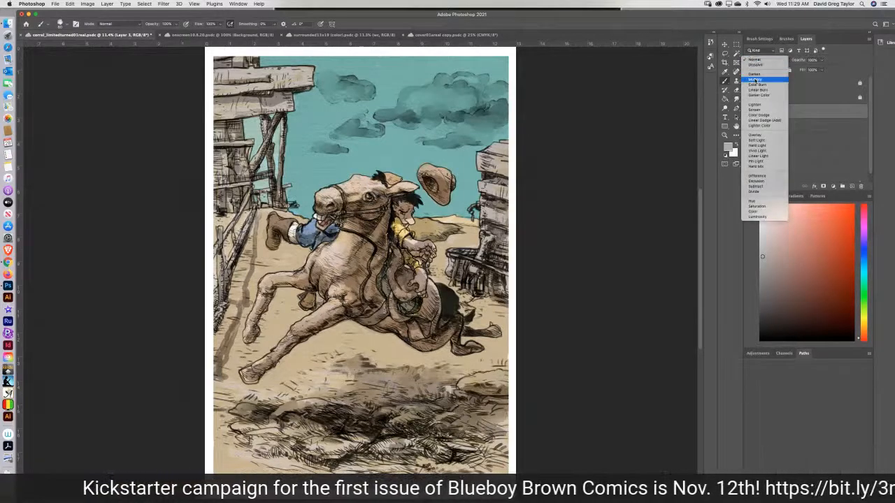
click(757, 81)
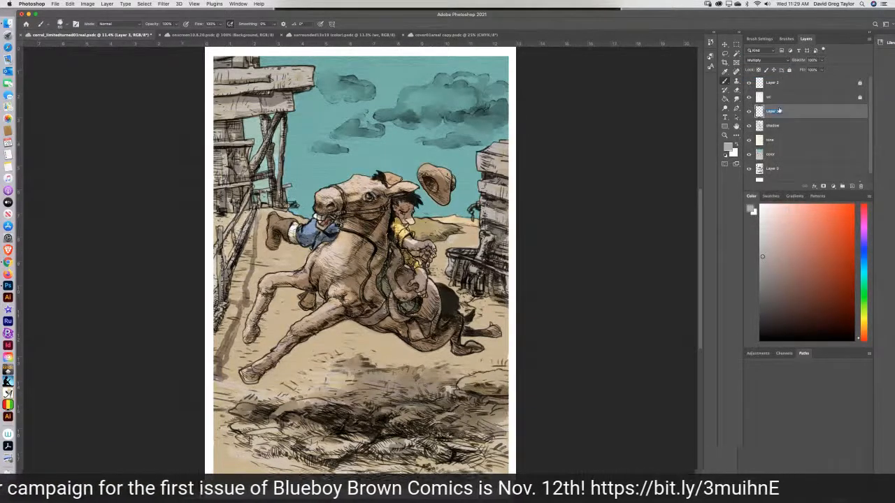
text(s)
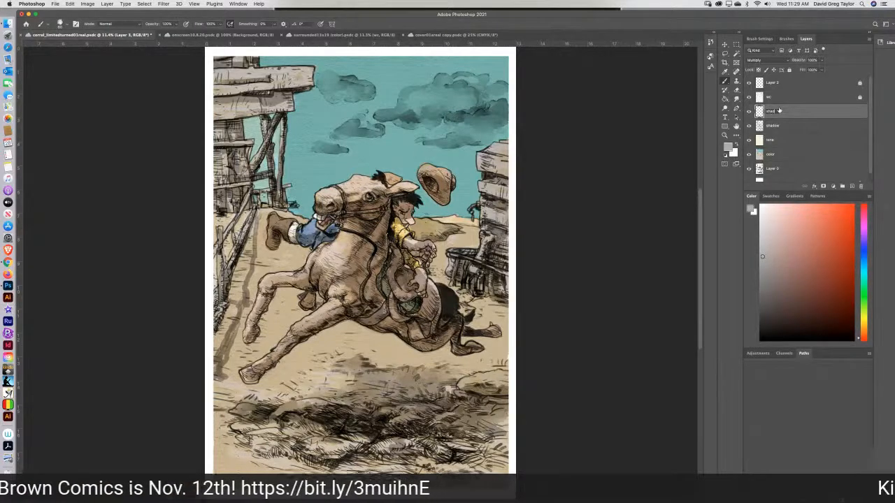
text(hadow2)
key(Return)
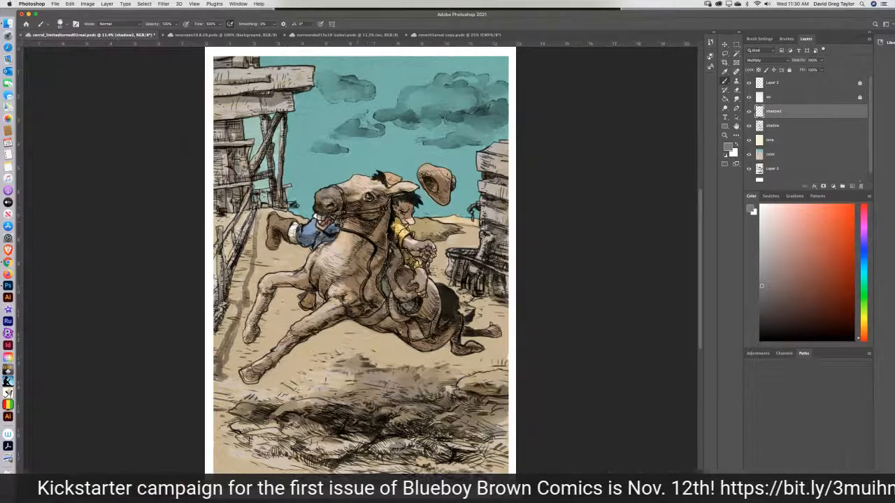
Brush darker gray shadows on shadow2 over the horse's muzzle and legs and the rider's hat, softening with Smudge, and save the file.
key(super+s)
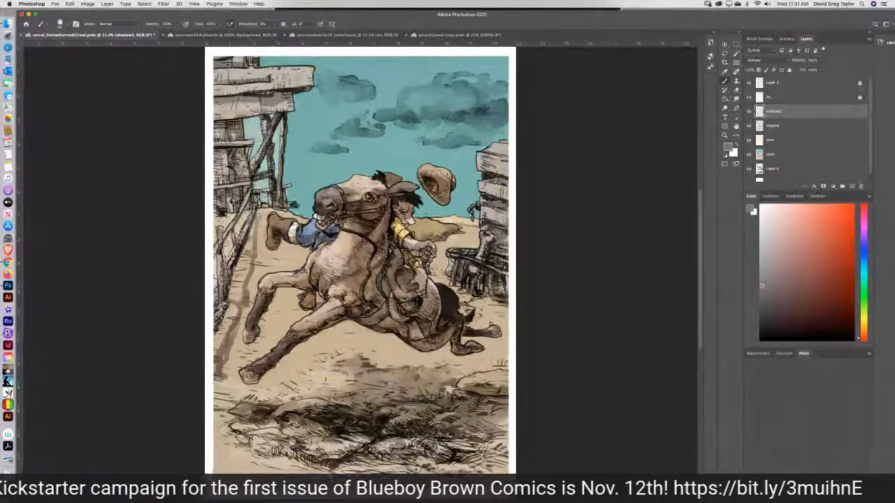
click(734, 99)
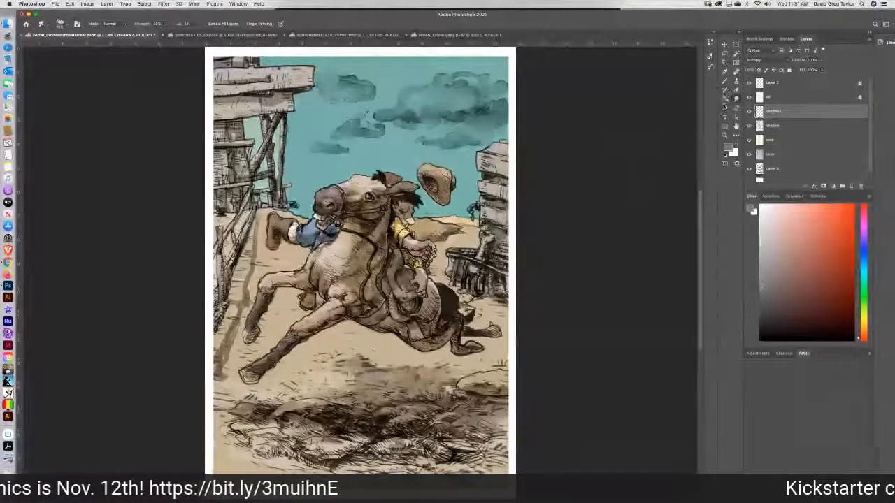
click(725, 83)
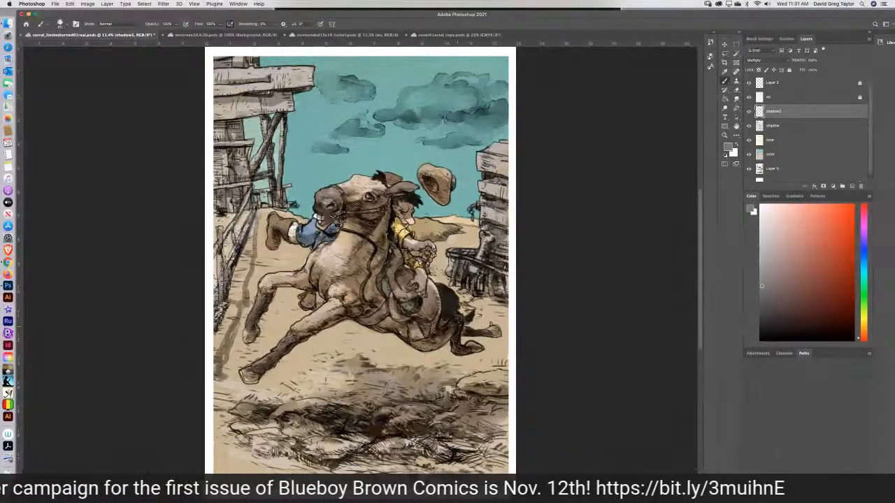
drag(463, 328, 491, 334)
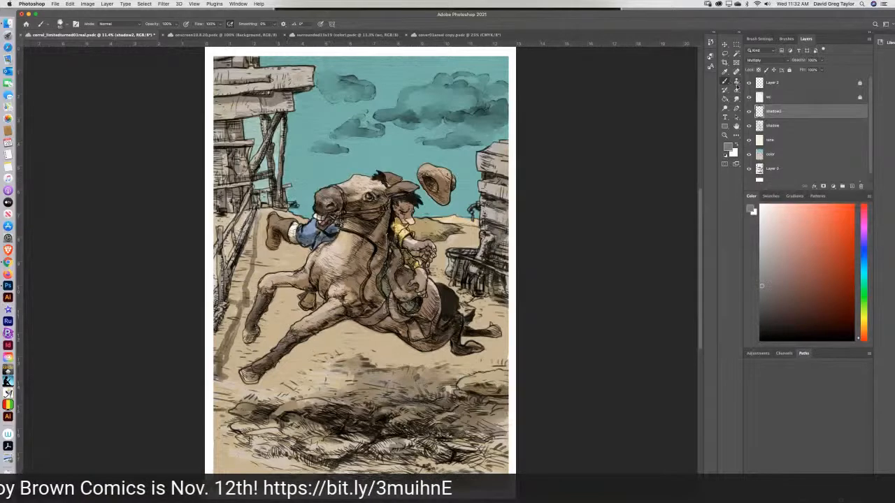
Sample the sky blue with the tone layer temporarily hidden, and try the Brush and Smudge tools.
click(724, 73)
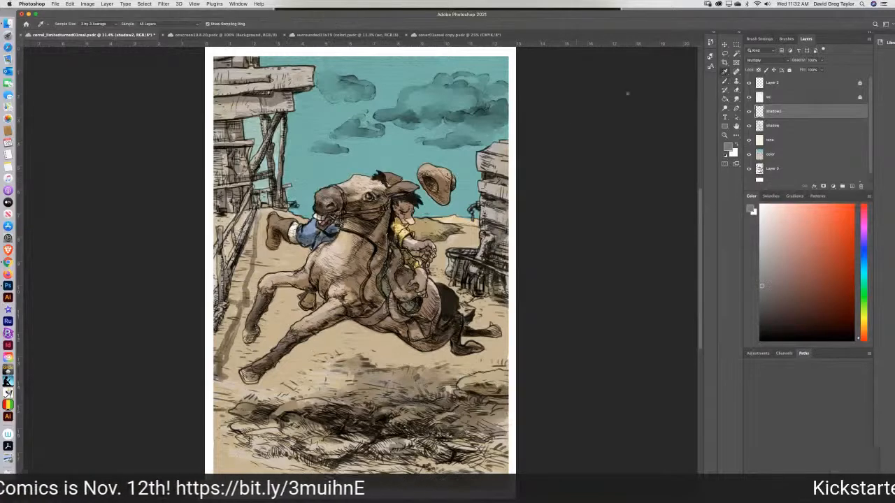
click(749, 139)
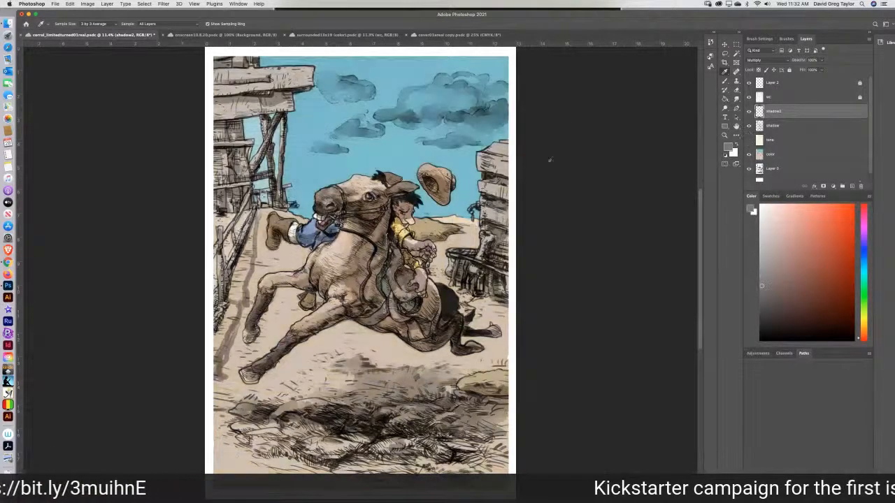
click(465, 164)
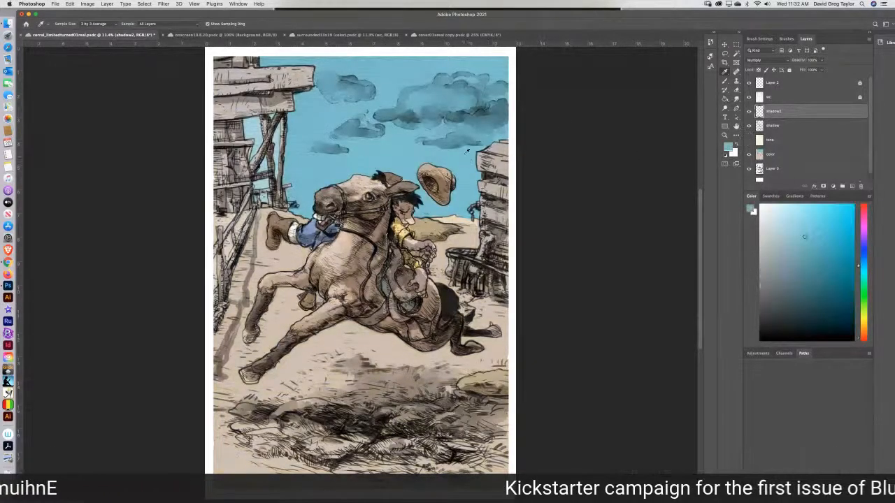
click(749, 139)
click(724, 81)
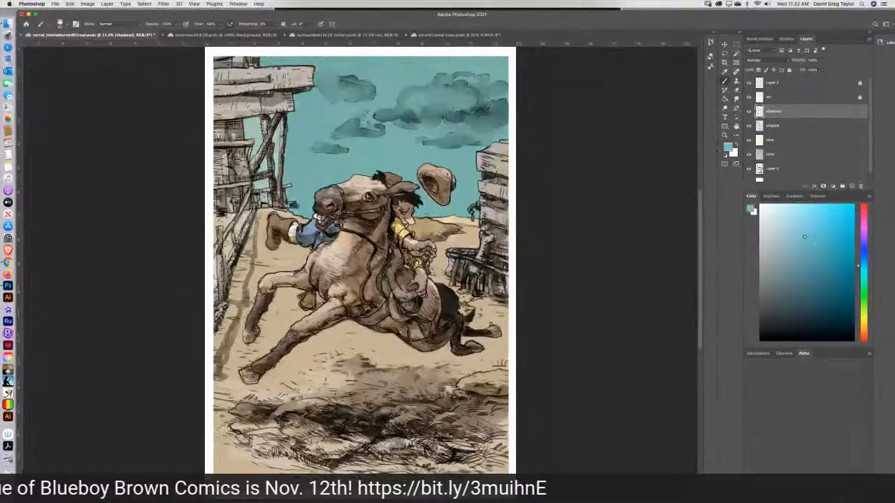
key(r)
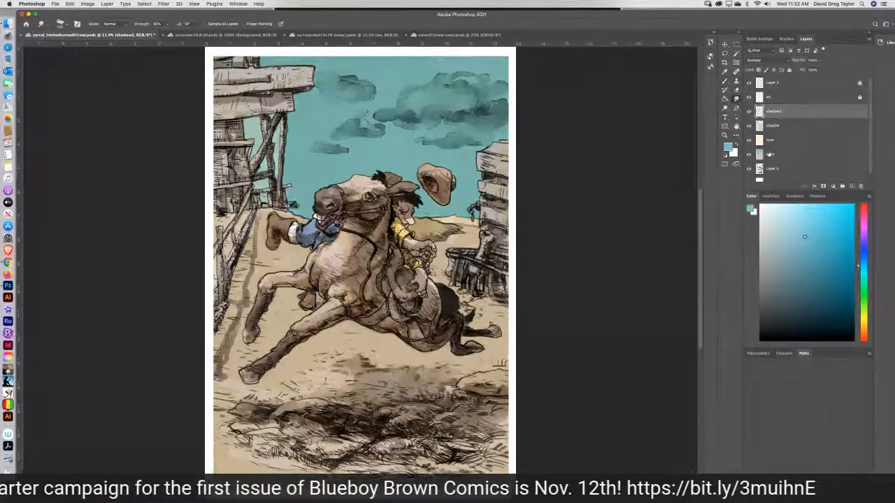
Hide the tone and shadow2 layers and sample the sky blue near the clouds.
click(749, 140)
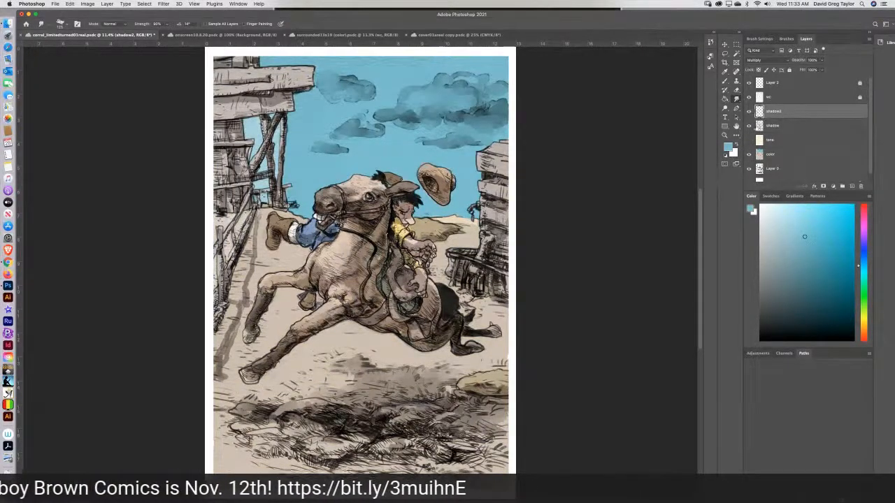
click(749, 111)
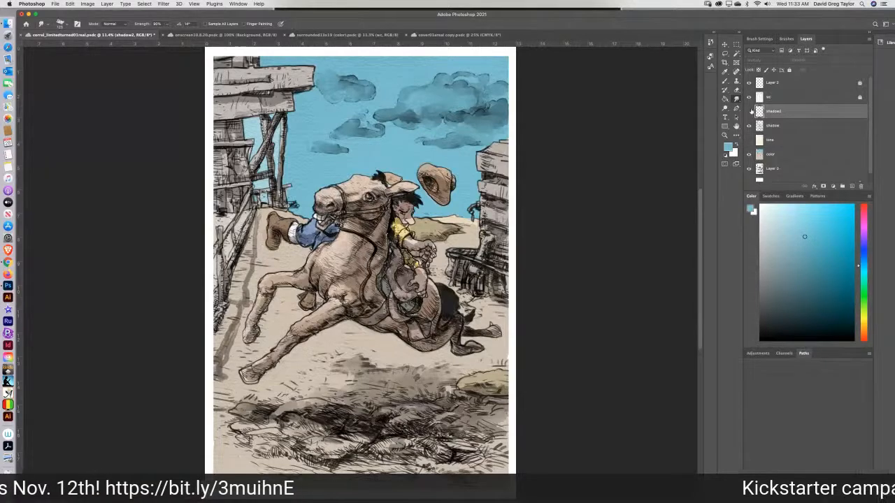
click(725, 72)
click(403, 148)
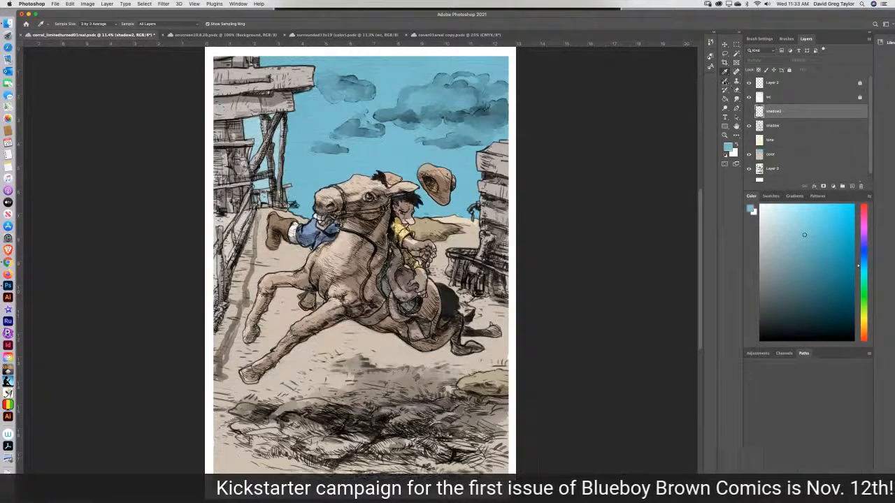
Fill the sky gaps between the wooden tower's posts with the sampled blue on the color layer, and show tone and shadow2 again.
click(725, 99)
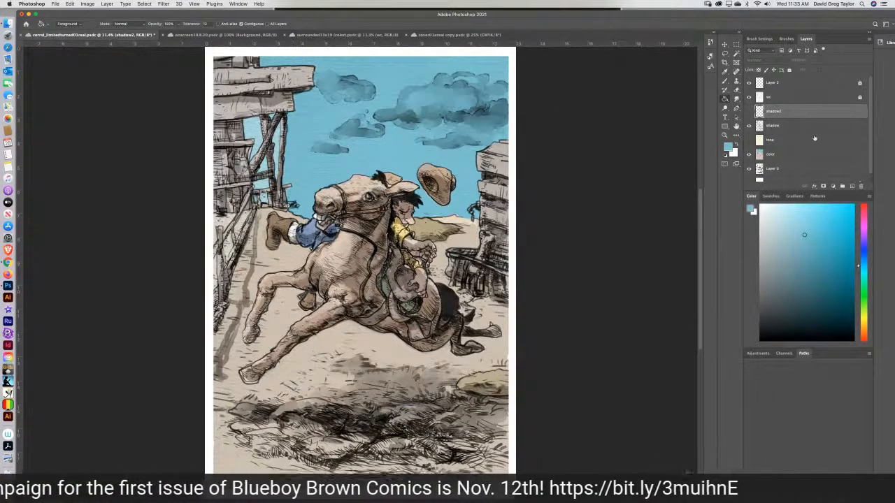
click(821, 154)
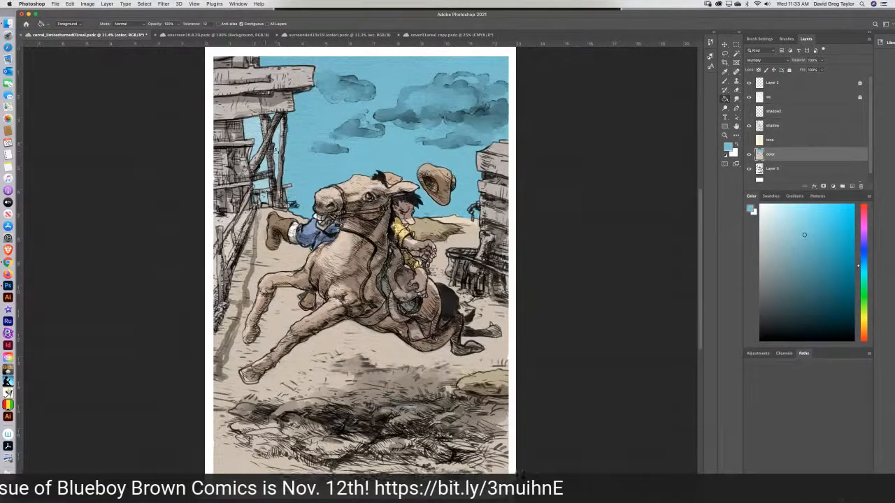
click(278, 143)
click(258, 138)
click(267, 173)
click(267, 188)
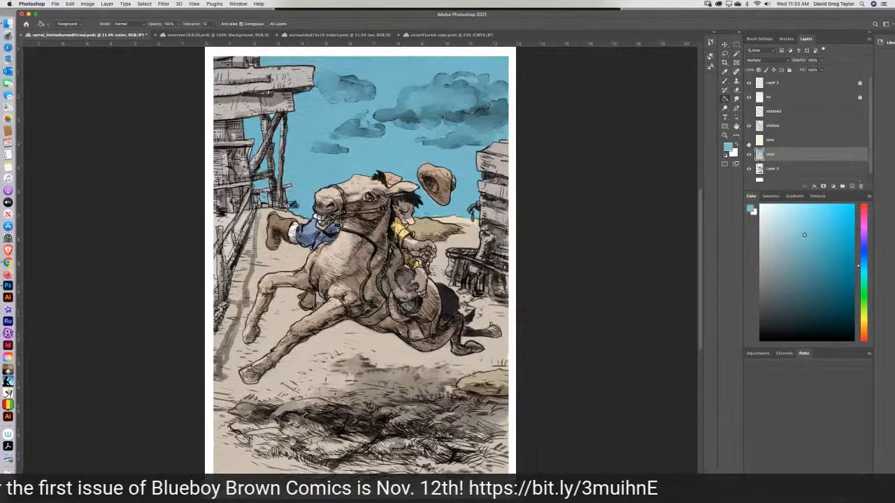
click(748, 139)
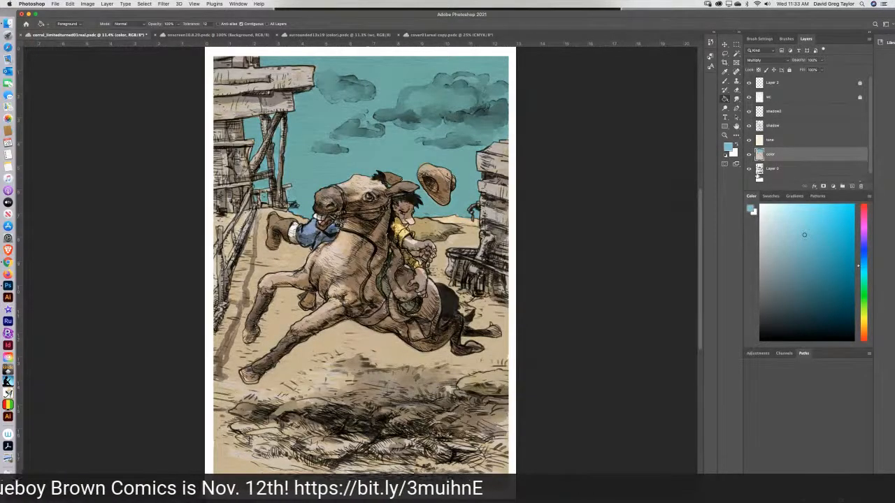
Lighten the clouds with the Dodge tool set to Highlights at 100% exposure, on the tone layer and the color layer.
click(785, 142)
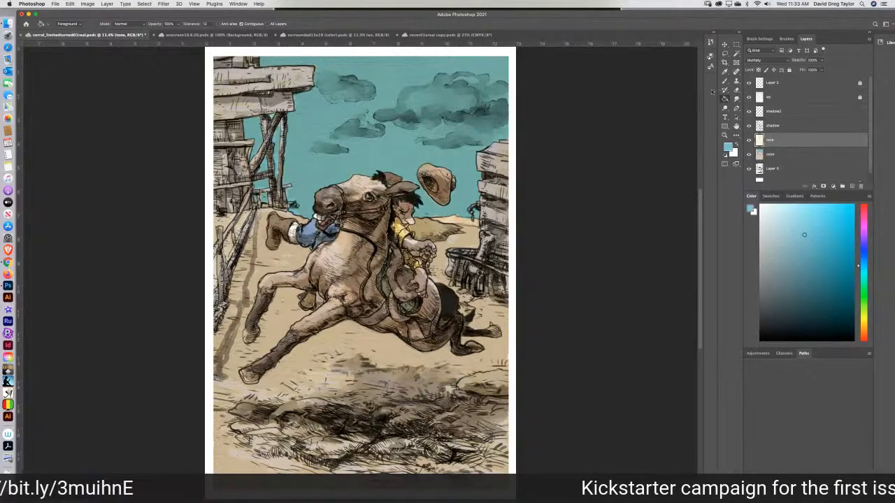
click(725, 109)
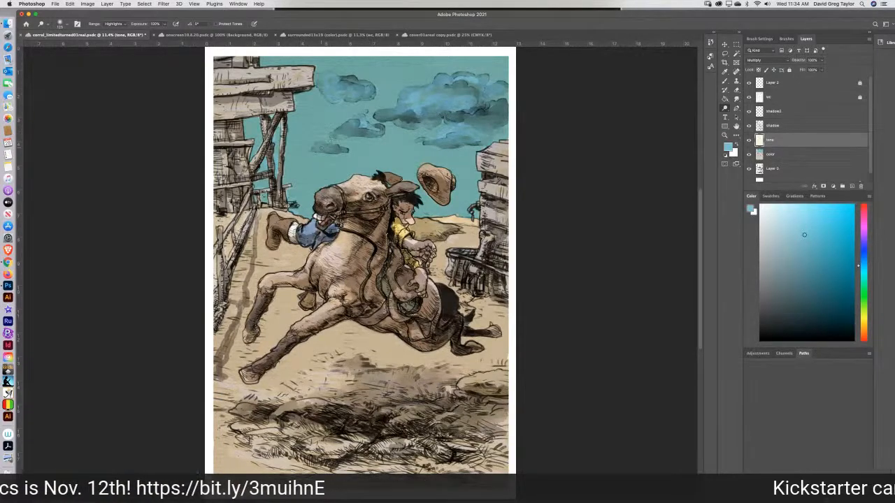
click(783, 157)
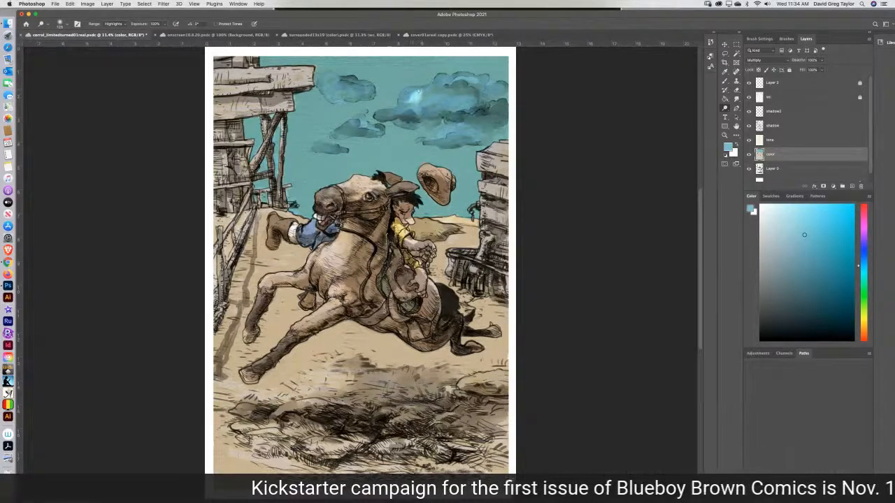
mouse_move(412, 97)
mouse_down()
mouse_move(398, 105)
mouse_move(418, 104)
mouse_move(385, 116)
mouse_move(446, 75)
mouse_move(481, 81)
mouse_move(470, 93)
mouse_up()
mouse_move(466, 102)
mouse_down()
mouse_move(448, 92)
mouse_move(428, 101)
mouse_move(453, 104)
mouse_move(439, 112)
mouse_move(379, 114)
mouse_move(418, 111)
mouse_up()
drag(489, 100, 504, 96)
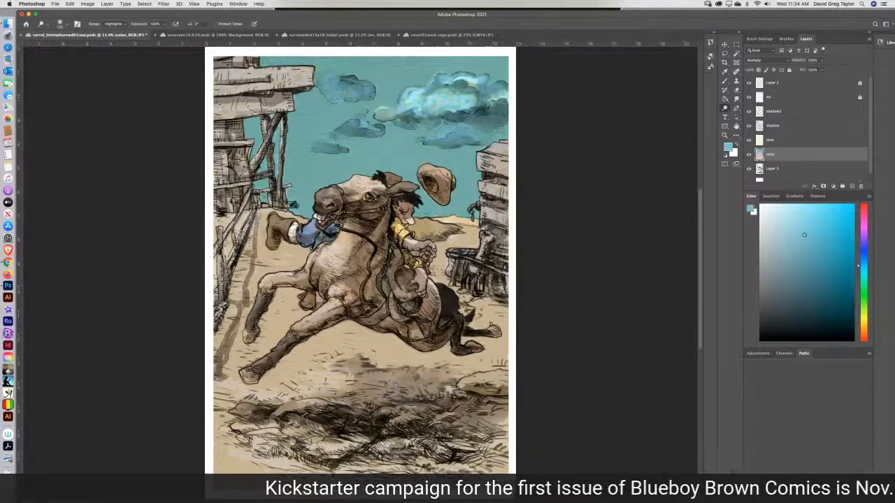
mouse_move(477, 126)
mouse_down()
mouse_move(488, 126)
mouse_move(452, 131)
mouse_up()
Blend the cloud highlights on the color layer with the Smudge tool, and switch to Layer 0.
click(728, 102)
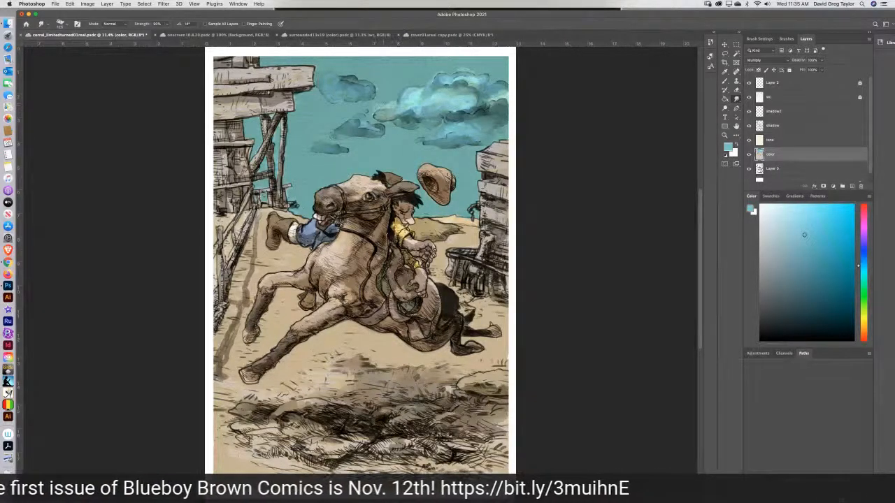
click(788, 128)
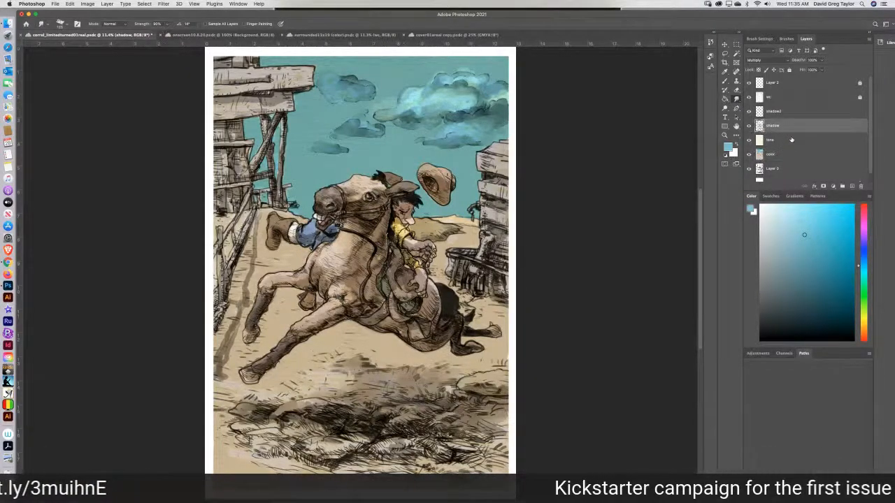
click(783, 170)
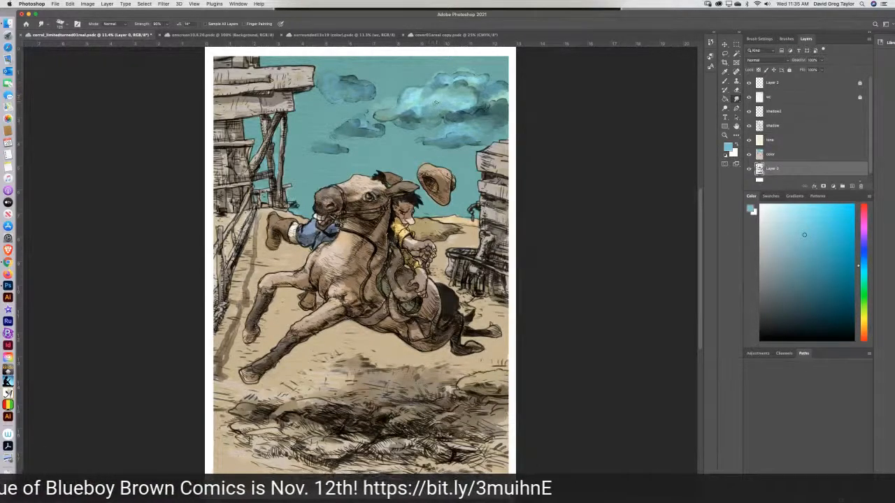
Try to lighten the artwork further with the Dodge tool set to Highlights at 100% exposure, on the tone layer and Layer 0.
click(773, 140)
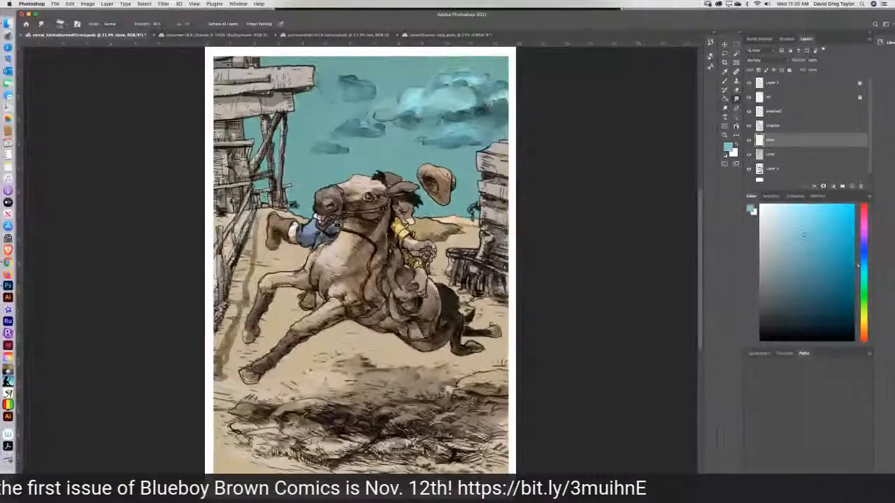
click(791, 126)
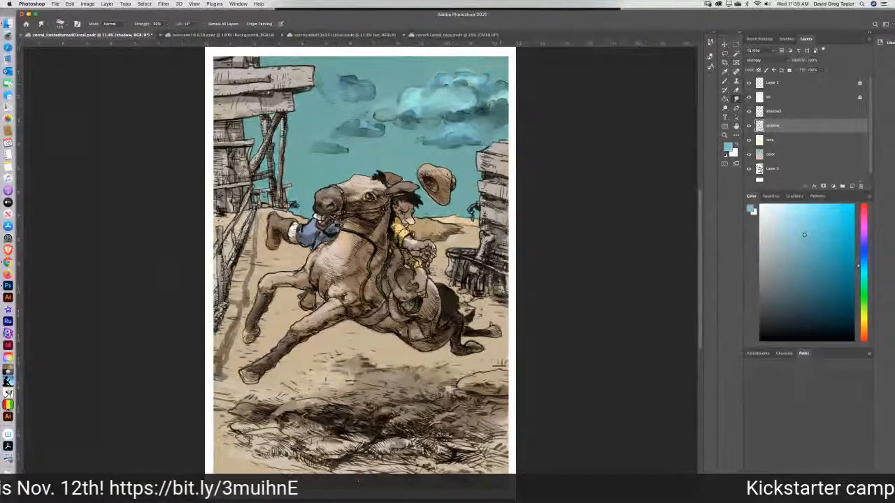
click(781, 170)
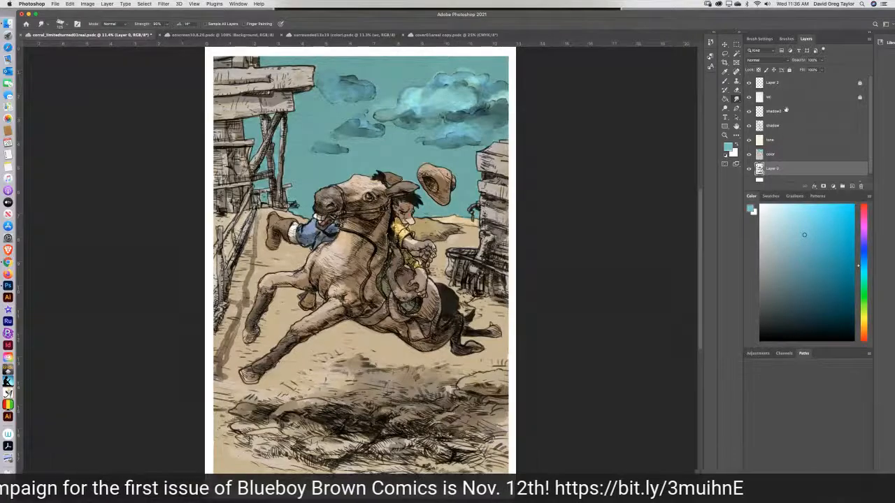
click(780, 143)
key(o)
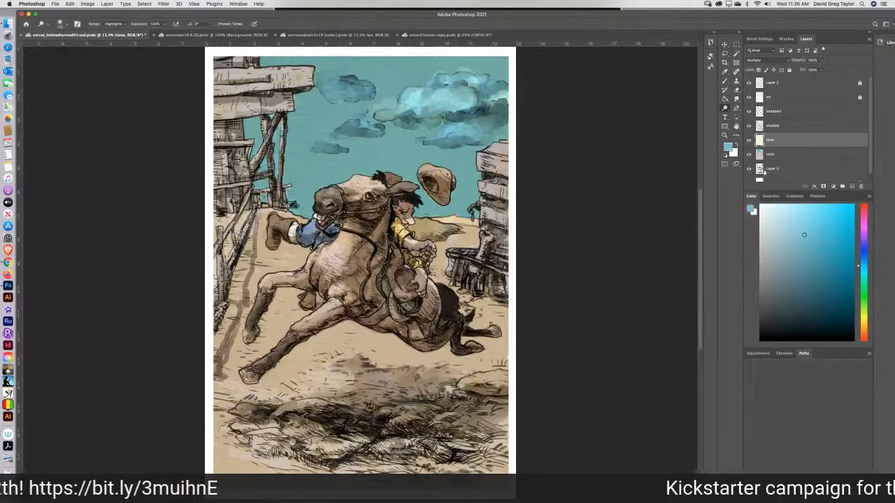
click(788, 169)
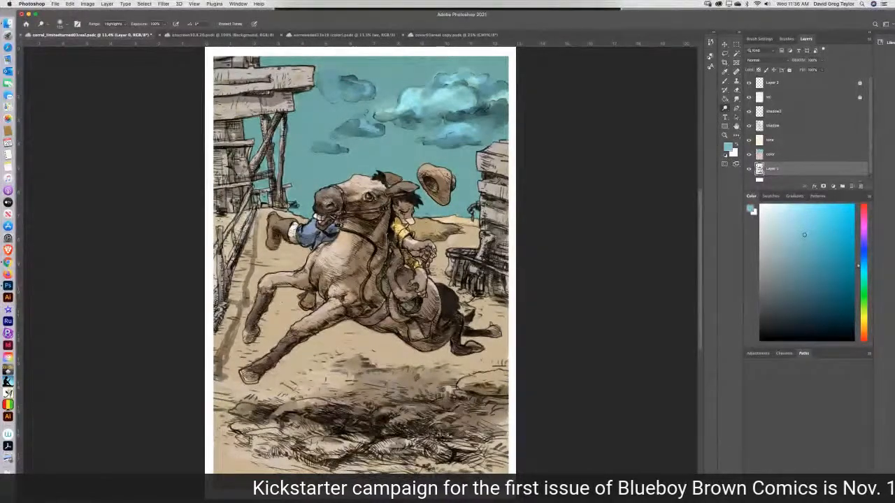
Undo the latest run of Dodge strokes.
key(super+z)
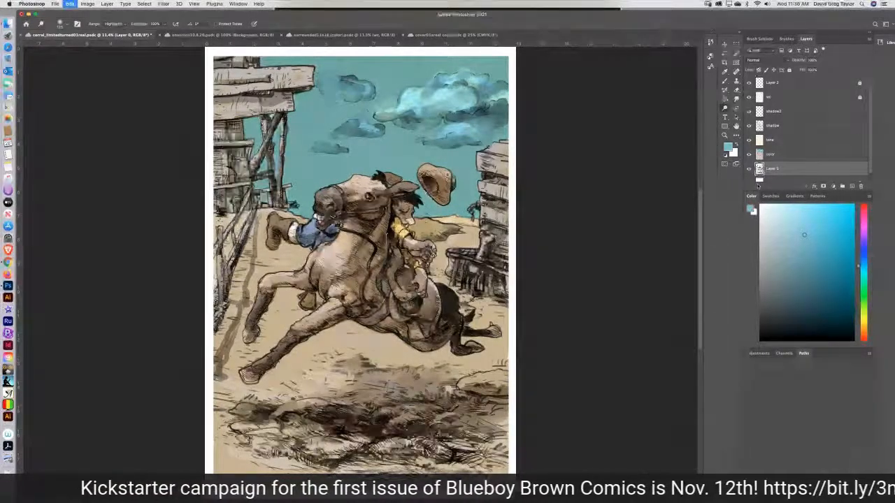
key(super+z)
key(super+z)
key(super+z)
key(super+z)
key(super+z)
key(super+z)
key(super+z)
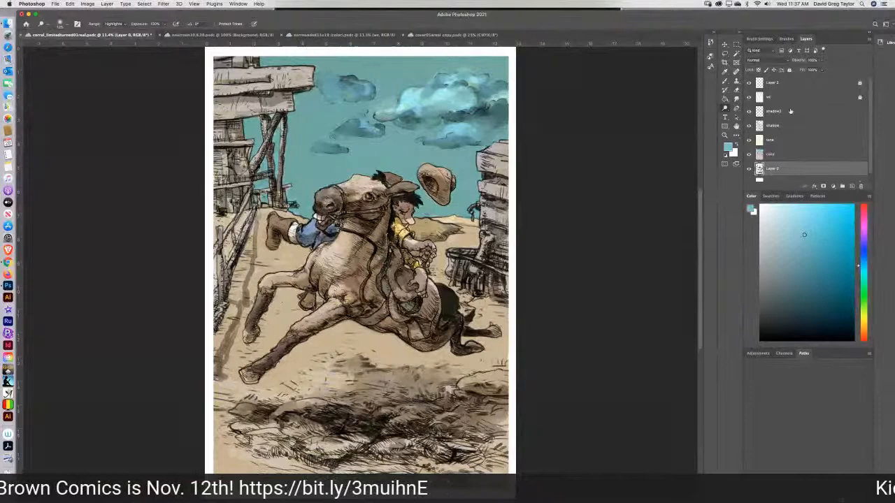
Brighten the smaller clouds on the color layer with the Dodge tool, and blend their highlights with the Smudge tool.
click(783, 154)
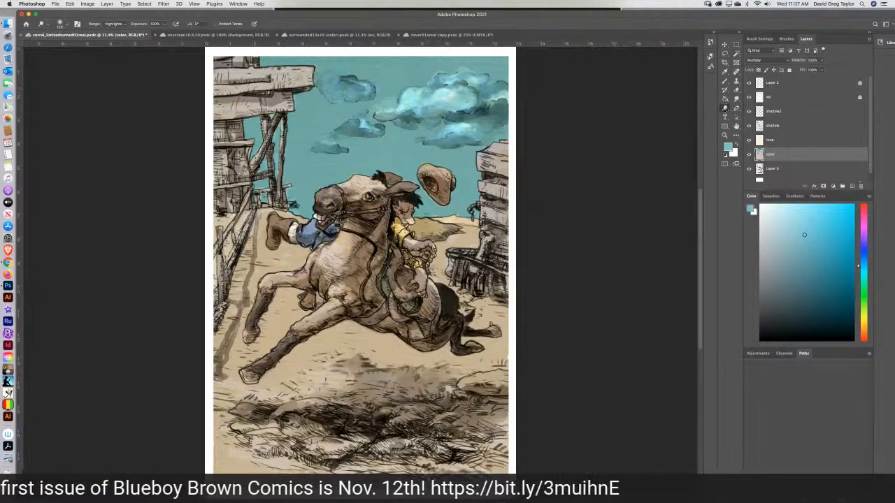
click(736, 98)
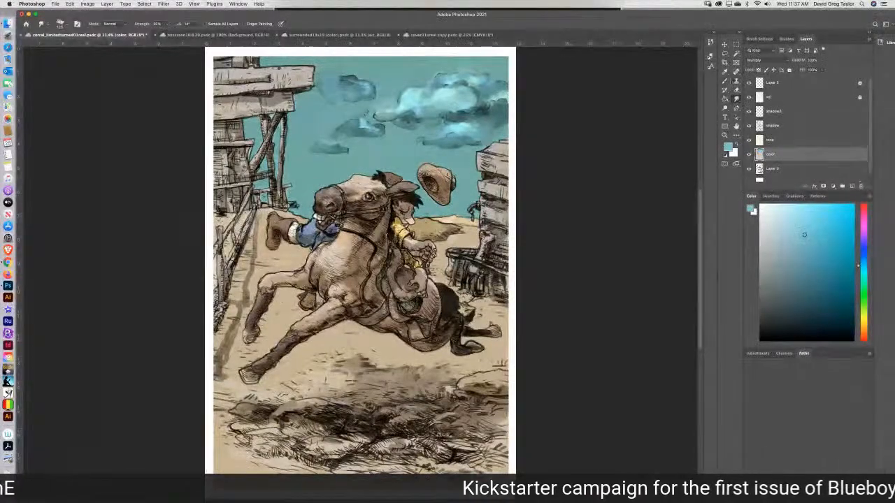
Add a new layer above the color layer, set its blend mode to Multiply and name it color2.
click(736, 81)
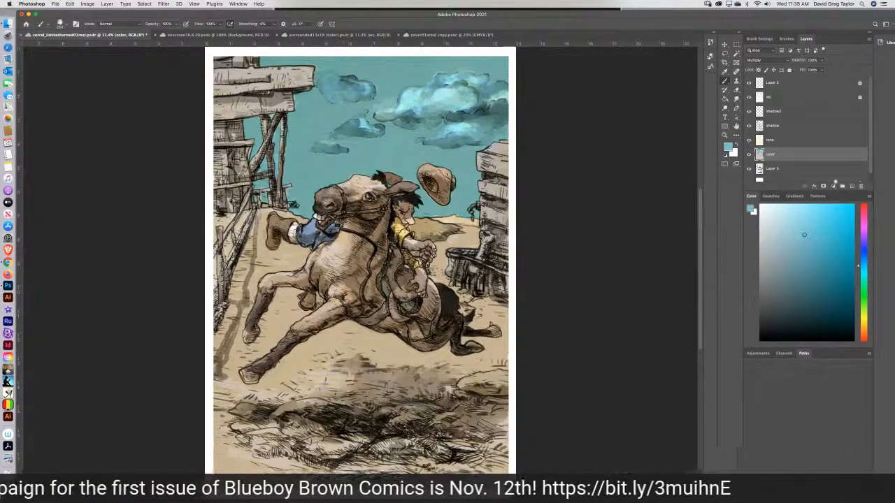
click(851, 186)
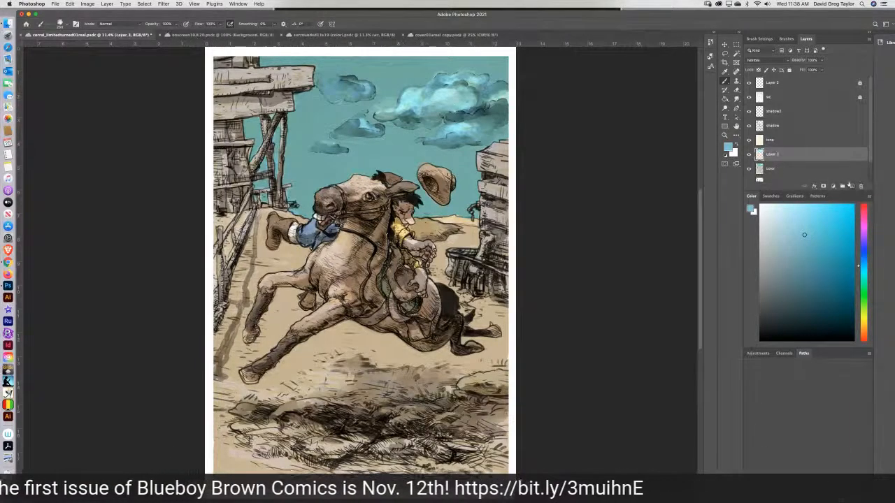
click(756, 61)
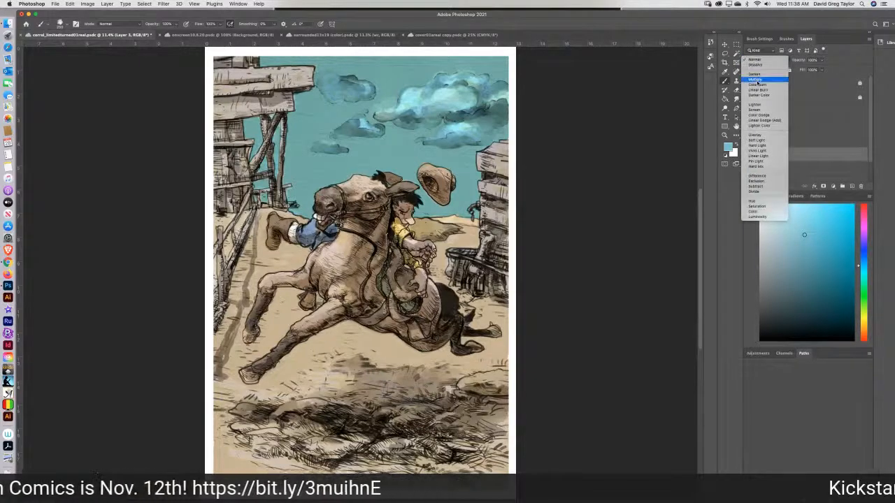
click(757, 80)
double_click(771, 154)
text(color)
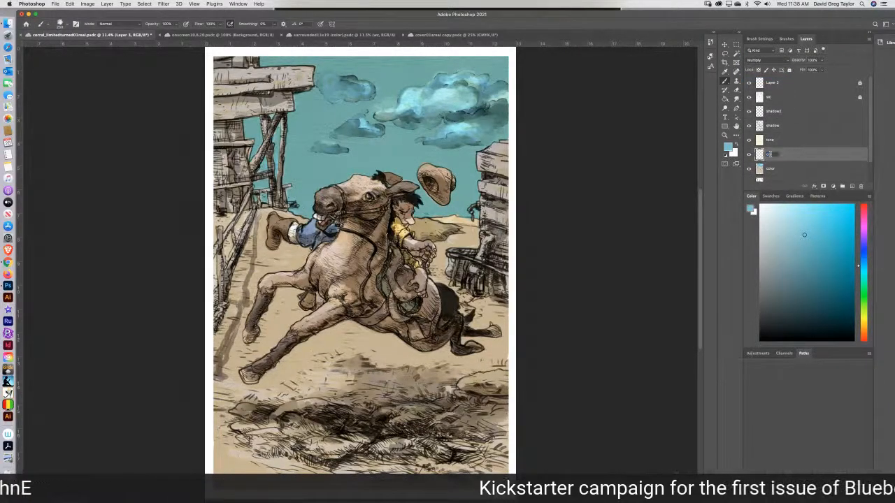
text(2)
key(Return)
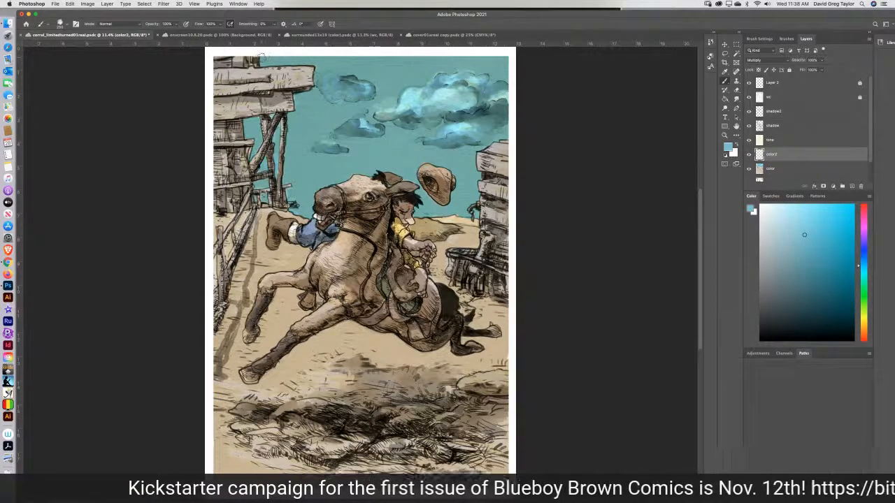
Brush bands of the current sky blue across the upper sky around the clouds on the color2 layer, and switch to the Smudge tool.
mouse_move(261, 58)
mouse_down()
mouse_move(498, 56)
mouse_move(510, 64)
mouse_move(328, 68)
mouse_move(294, 56)
mouse_move(263, 63)
mouse_up()
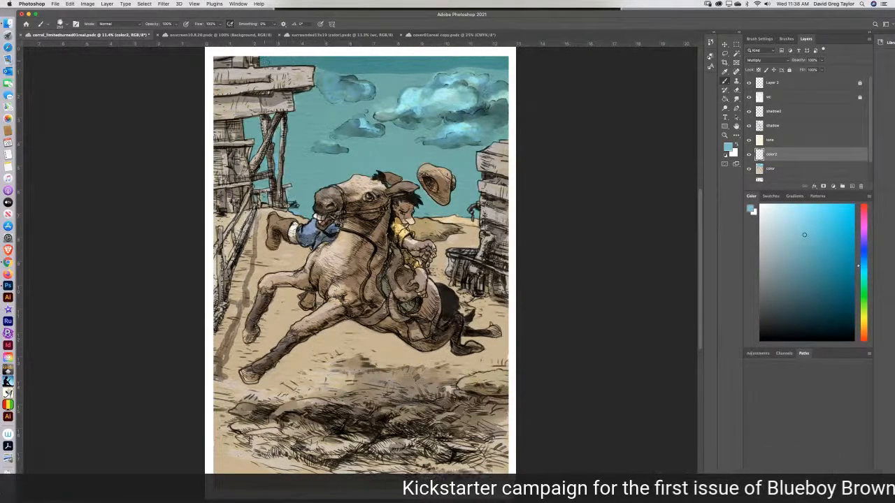
drag(455, 68, 512, 77)
mouse_move(442, 69)
mouse_down()
mouse_move(420, 83)
mouse_move(364, 79)
mouse_move(396, 89)
mouse_up()
mouse_move(305, 95)
mouse_down()
mouse_move(327, 106)
mouse_move(360, 102)
mouse_up()
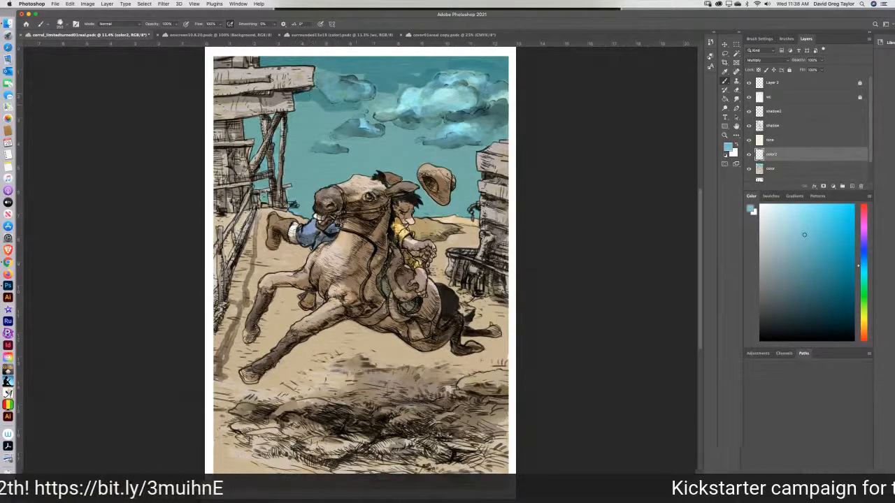
drag(285, 117, 344, 116)
drag(247, 122, 258, 121)
drag(367, 119, 434, 130)
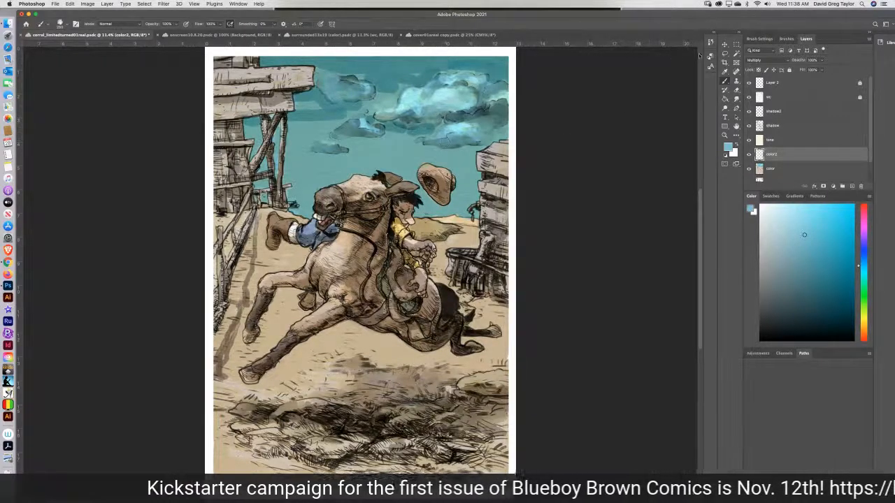
click(735, 99)
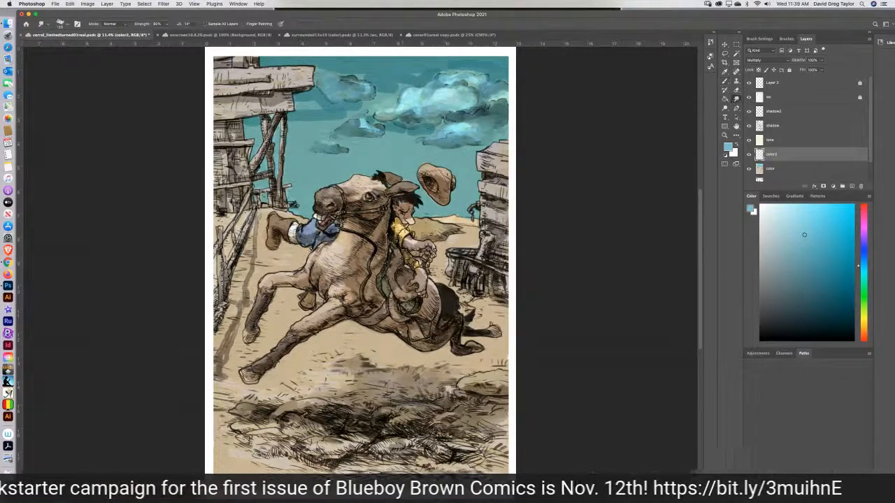
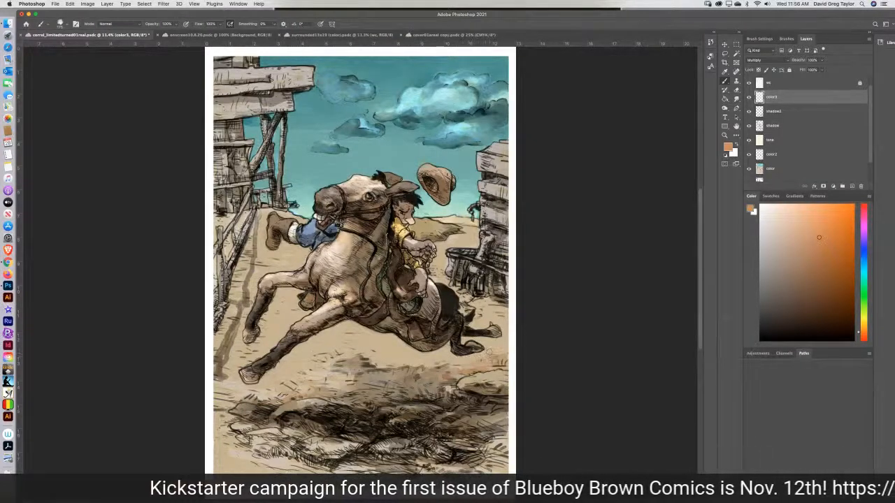
Blend the orange ground tint on the color3 layer with the Smudge tool, and brush and smudge matching orange strokes at the ground's lower-left edge.
click(725, 98)
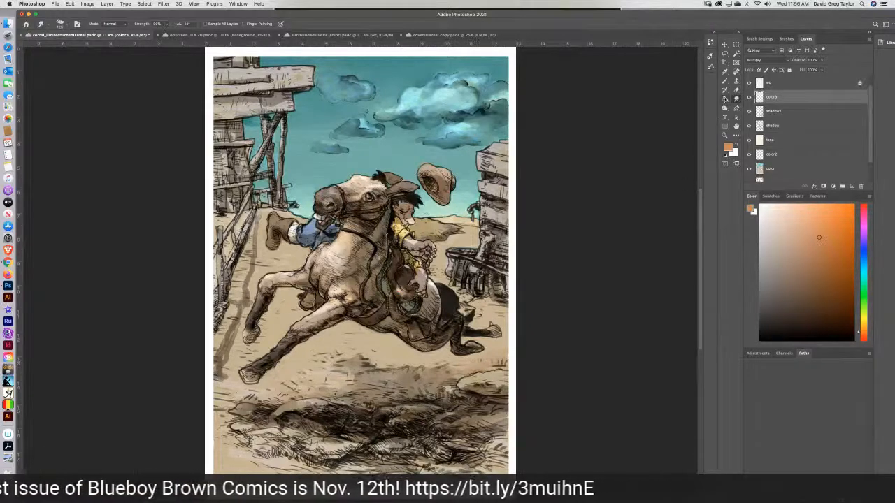
click(723, 82)
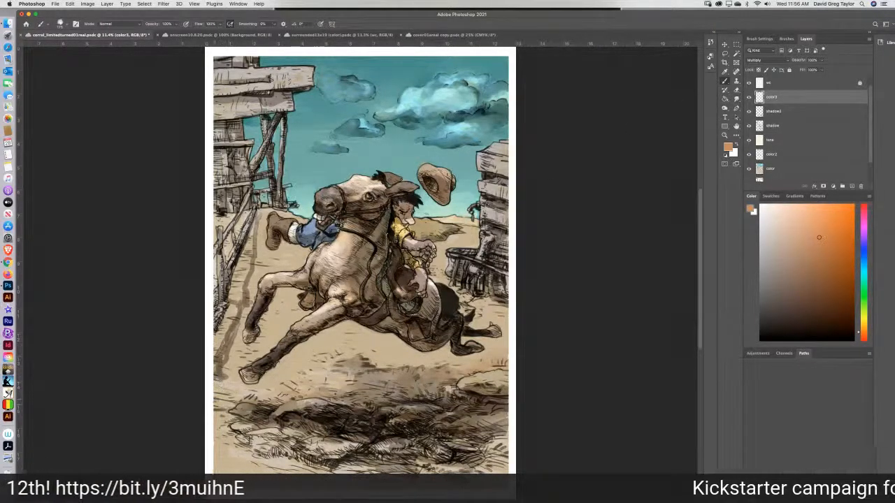
mouse_move(232, 402)
mouse_down()
mouse_move(215, 401)
mouse_move(231, 396)
mouse_up()
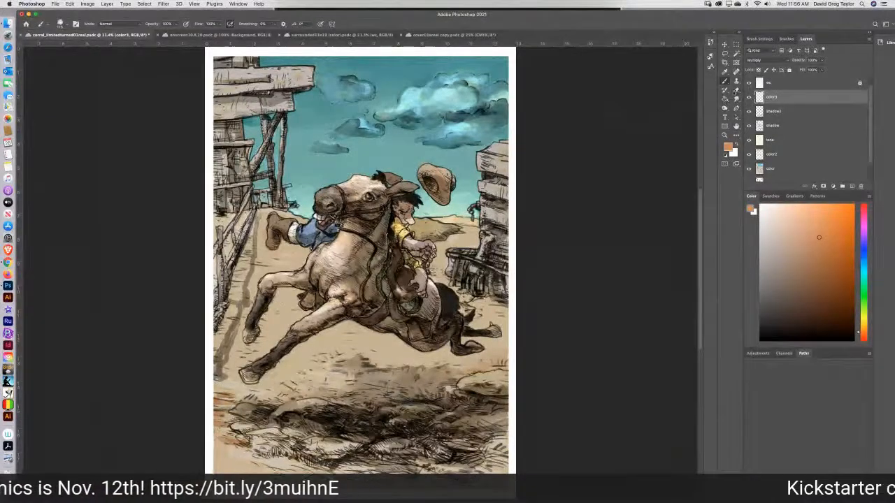
click(735, 99)
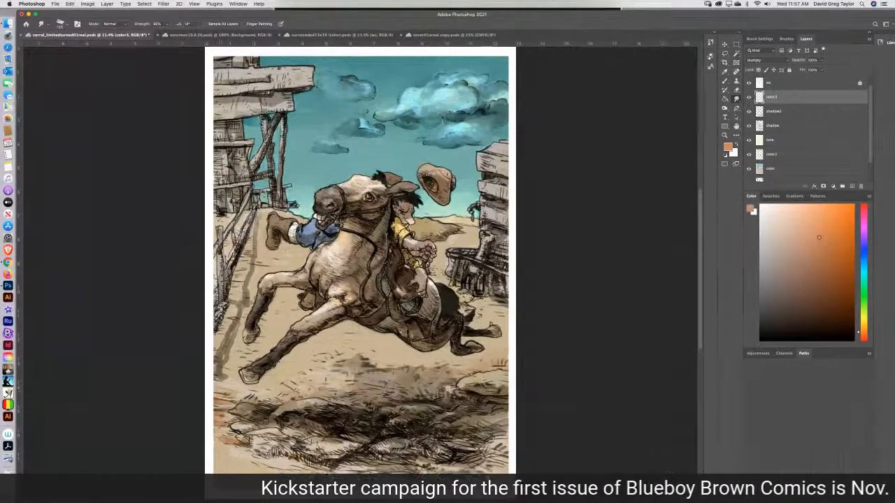
mouse_move(224, 415)
mouse_down()
mouse_move(233, 443)
mouse_move(245, 441)
mouse_up()
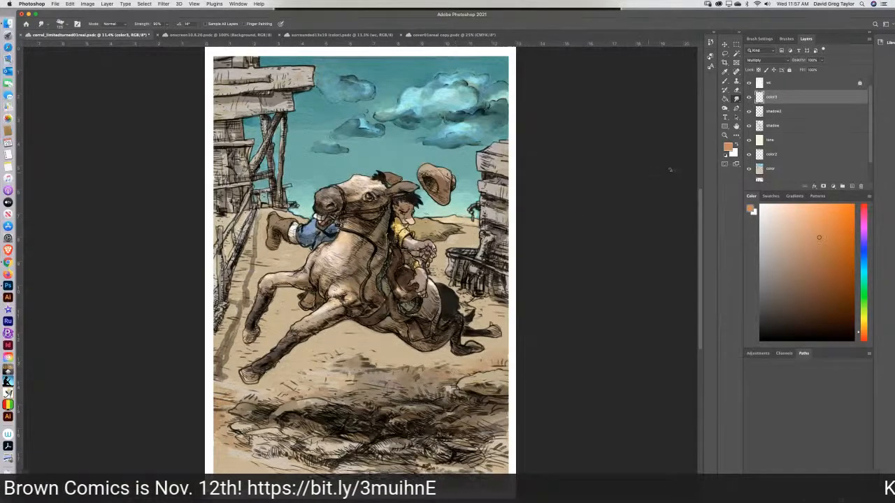
Darken the fence and its cast shadow on the ground with the Burn tool on the shadow layer.
key(o)
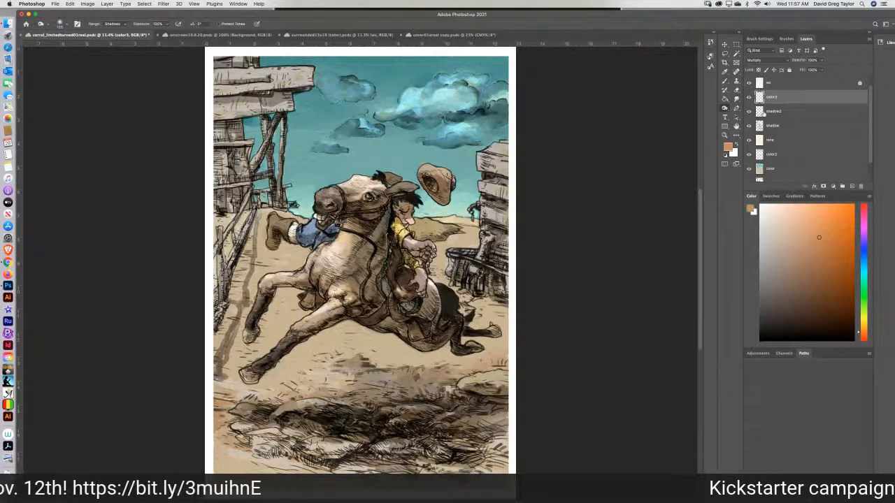
click(788, 126)
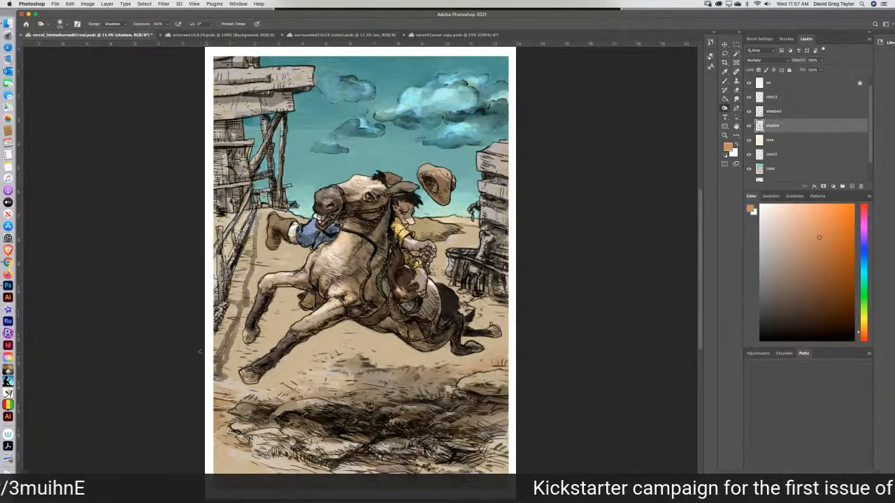
drag(219, 378, 246, 298)
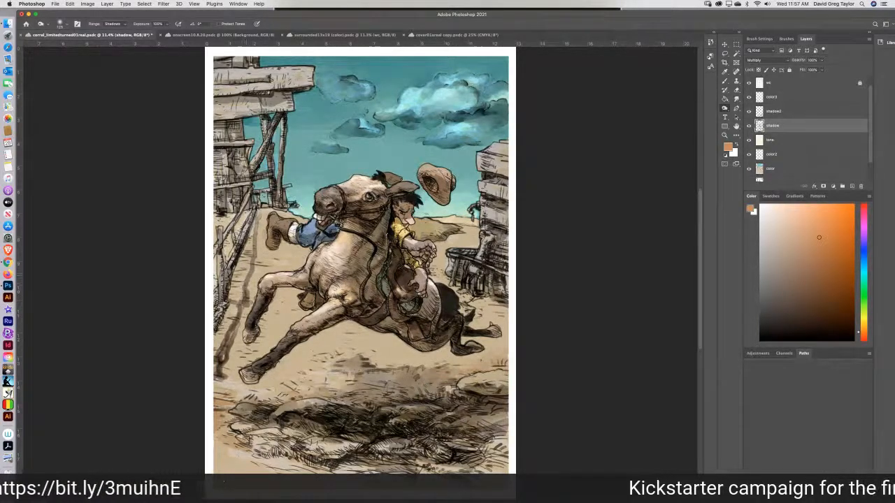
drag(224, 286, 224, 300)
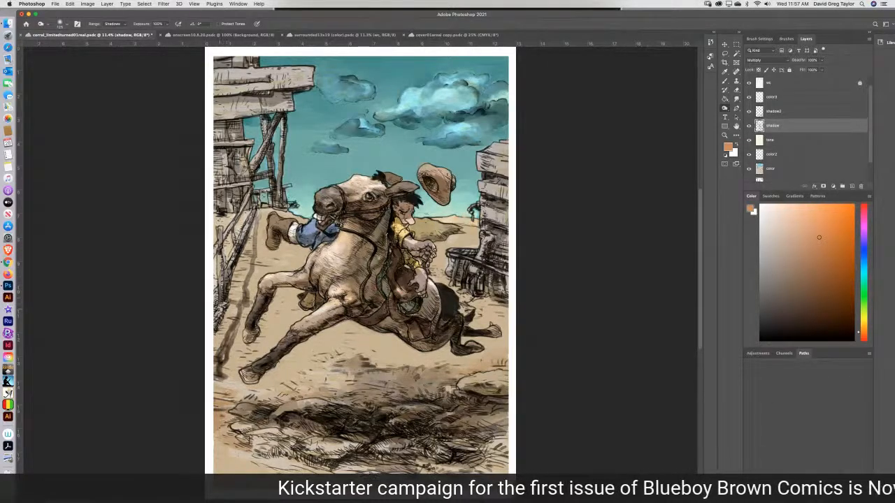
Sample the grey of the fence's cast shadow with the tone and color layers temporarily hidden, and brush it over the fence on the shadow layer.
click(724, 81)
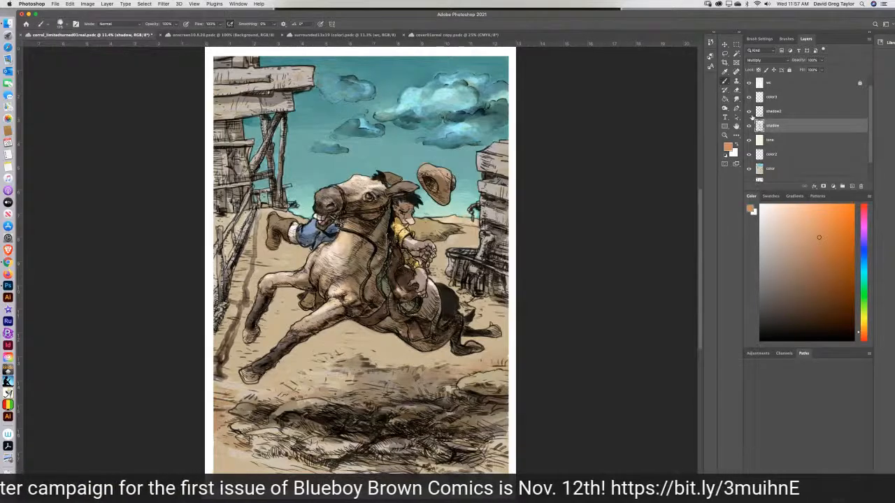
click(749, 140)
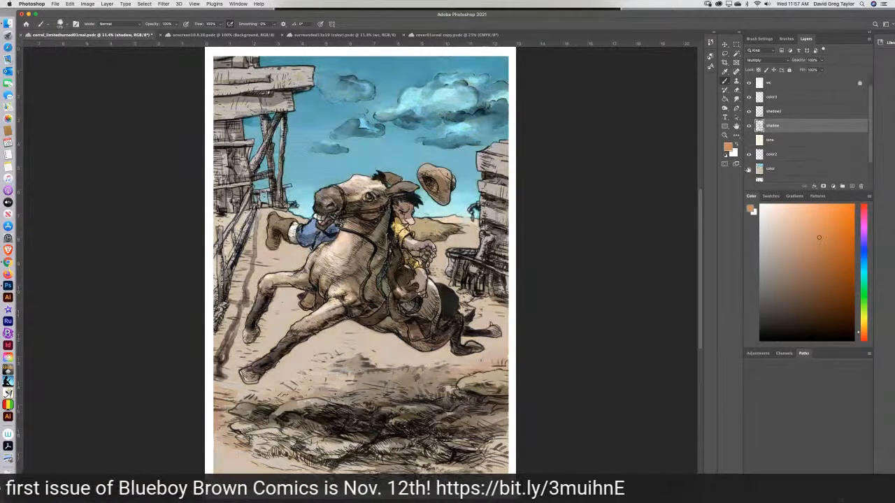
click(749, 168)
key(i)
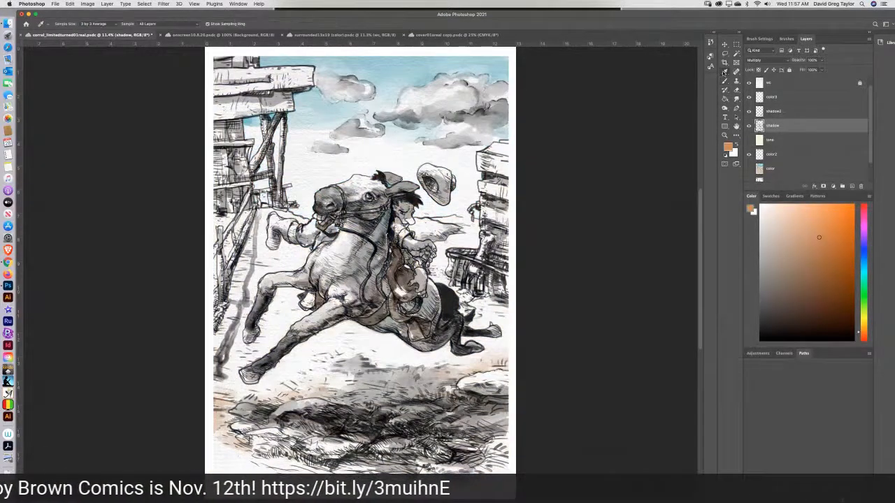
click(232, 340)
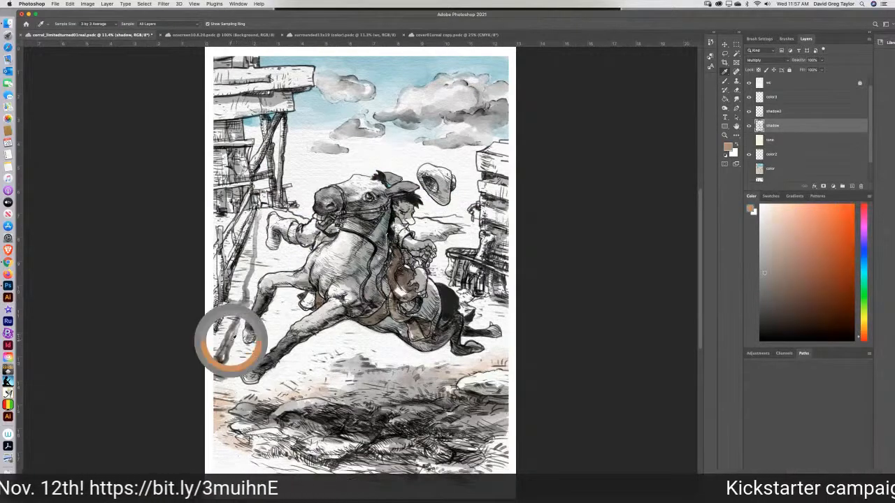
click(249, 274)
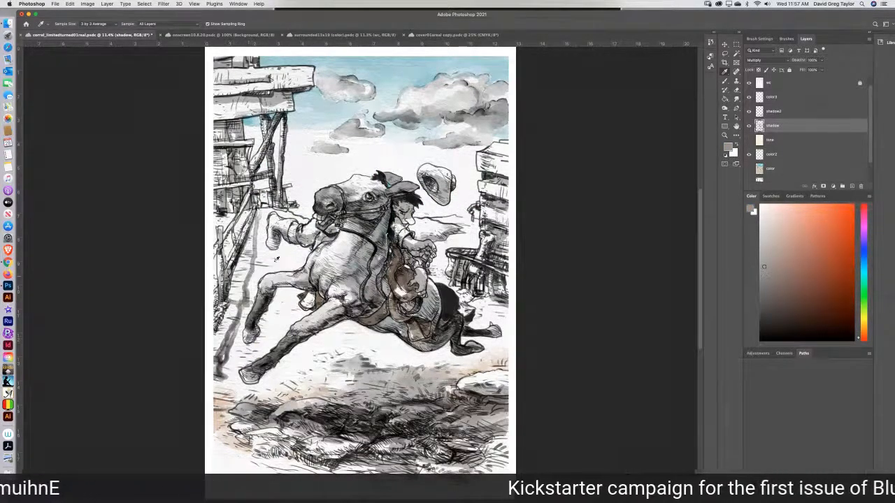
click(748, 139)
click(749, 168)
key(b)
mouse_move(225, 299)
mouse_down()
mouse_move(212, 340)
mouse_move(242, 246)
mouse_move(230, 232)
mouse_move(216, 251)
mouse_move(225, 239)
mouse_up()
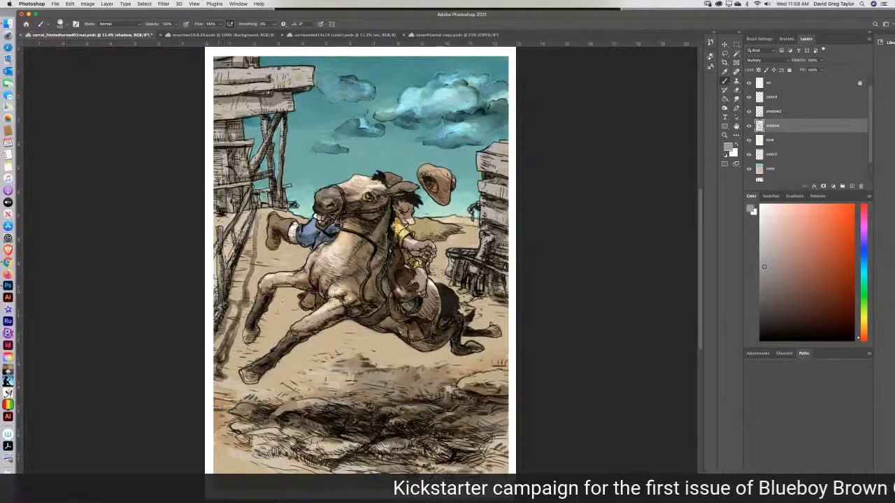
Deepen the shading of the fence on the left and the wooden building on the right with the Burn tool on the shadow layer.
click(725, 109)
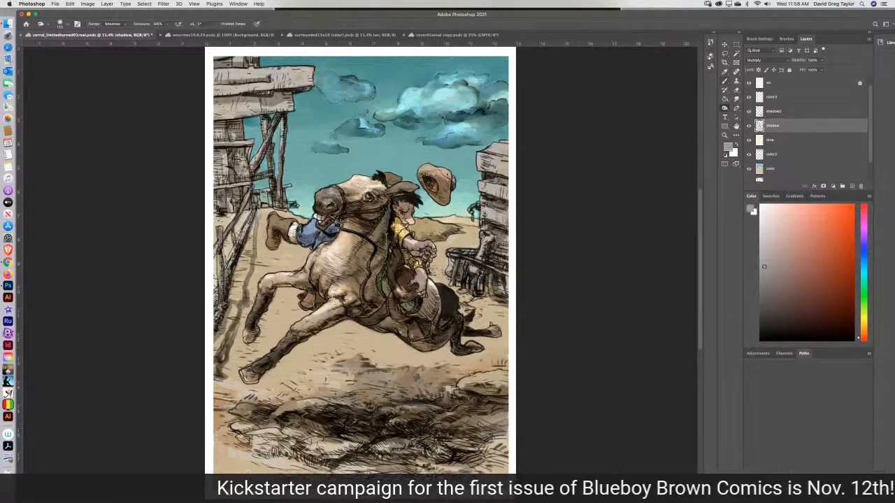
mouse_move(220, 363)
mouse_down()
mouse_move(220, 376)
mouse_move(219, 354)
mouse_move(238, 314)
mouse_move(234, 304)
mouse_move(216, 337)
mouse_move(224, 297)
mouse_up()
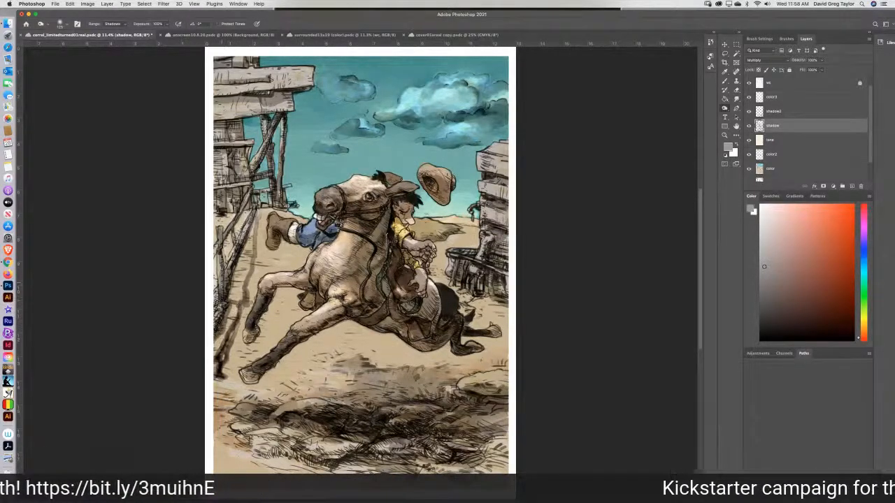
drag(221, 257, 221, 238)
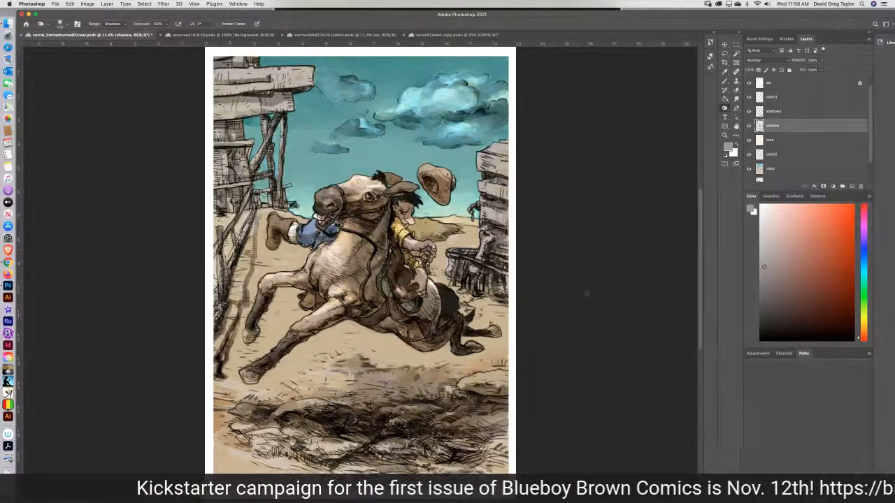
mouse_move(505, 306)
mouse_down()
mouse_move(493, 277)
mouse_move(463, 273)
mouse_move(463, 261)
mouse_move(486, 257)
mouse_move(504, 232)
mouse_up()
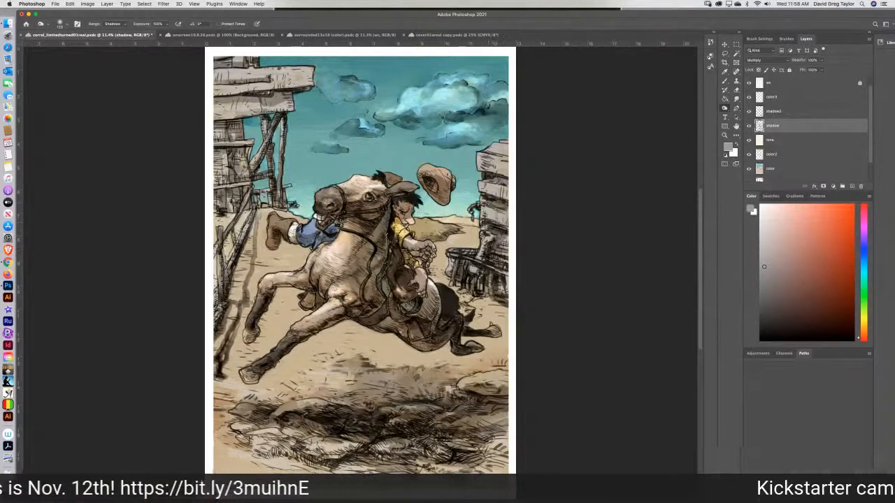
mouse_move(499, 199)
mouse_down()
mouse_move(491, 198)
mouse_move(493, 179)
mouse_up()
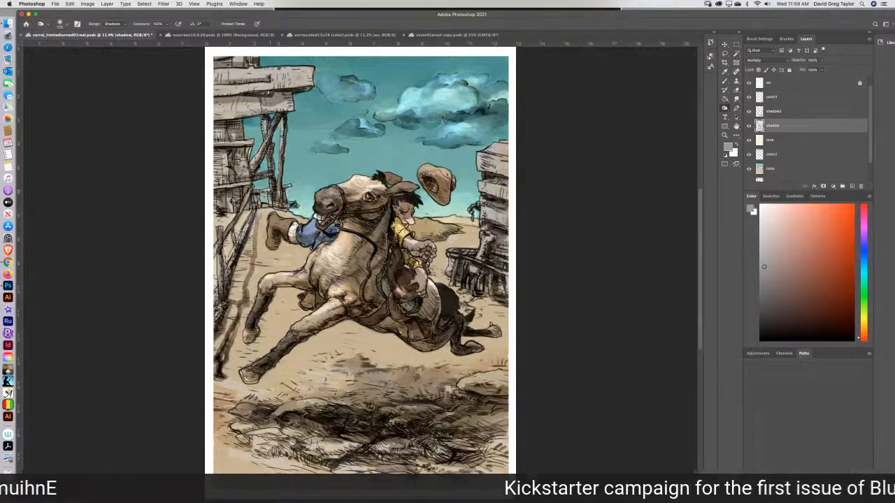
Brighten the ground beneath the horse on the tone layer with the Dodge tool set to Highlights, and blend it with the Smudge tool.
click(790, 143)
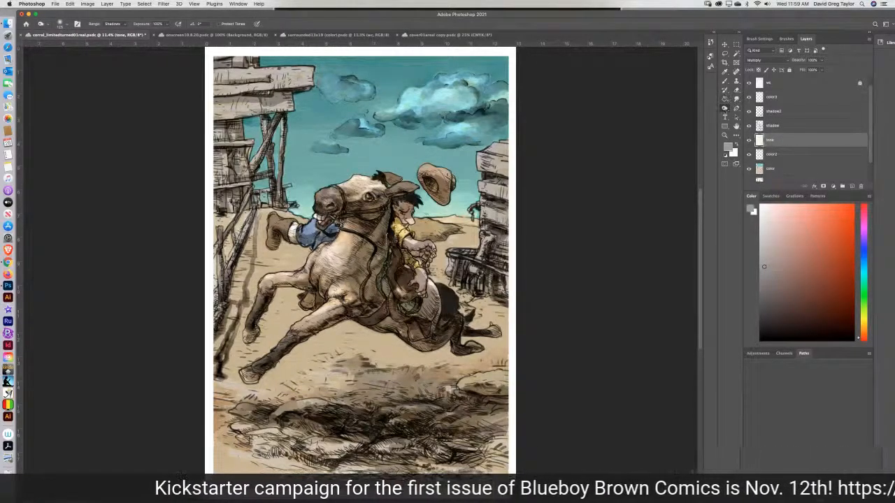
click(724, 108)
click(737, 109)
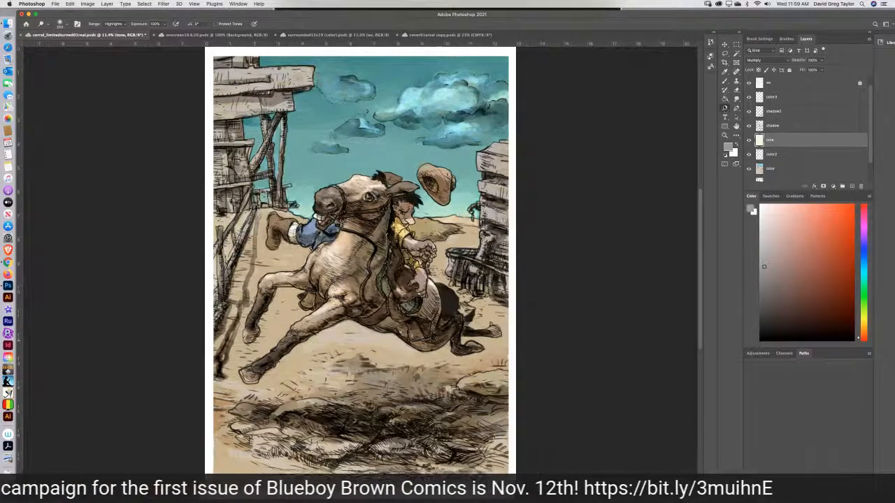
click(724, 82)
click(735, 99)
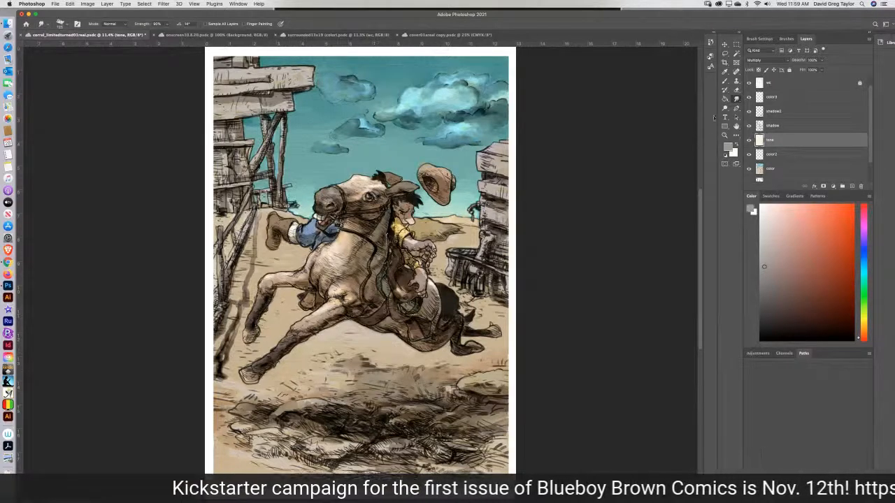
click(735, 108)
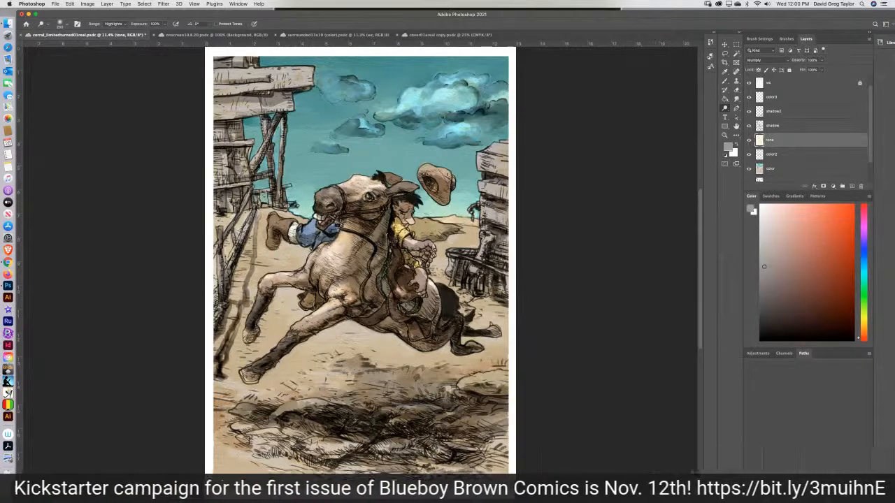
Burn the tone layer over the ground around the horse with the range set to Shadows, and save the document.
click(725, 108)
click(754, 114)
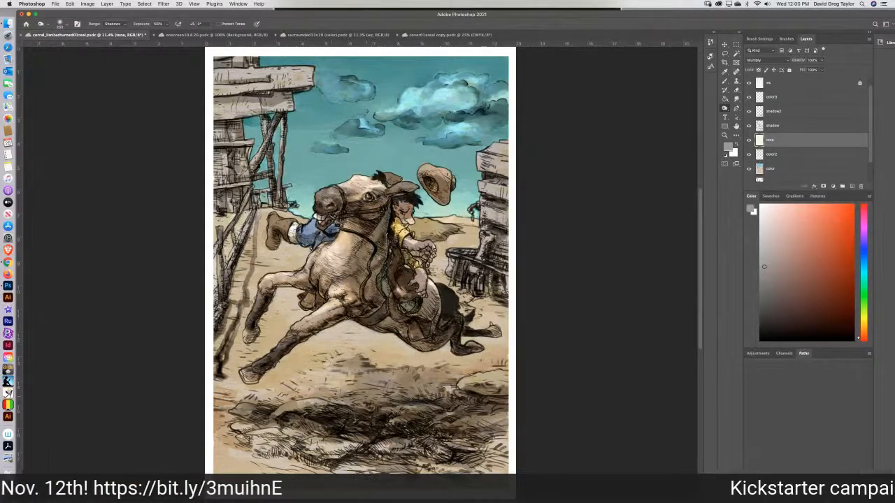
key(super+s)
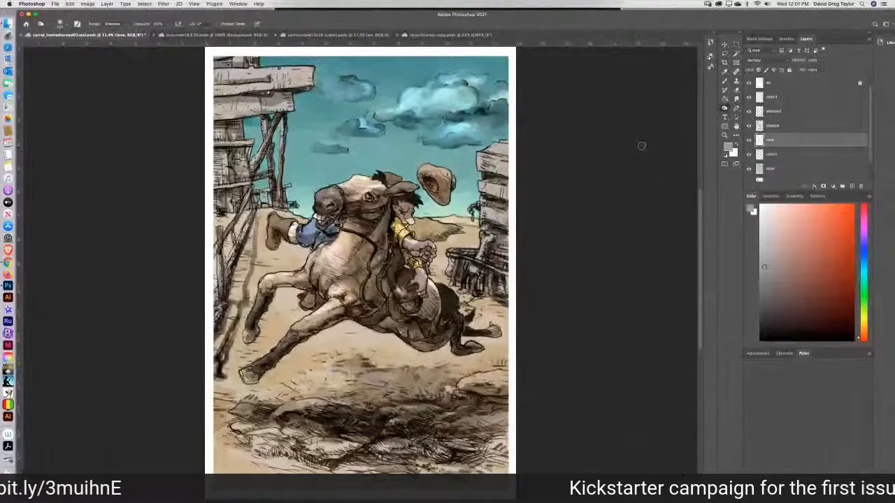
Darken the shadow on the cowboy's face below his hair with the Burn tool on the shadow layer.
key(super+plus)
key(super+plus)
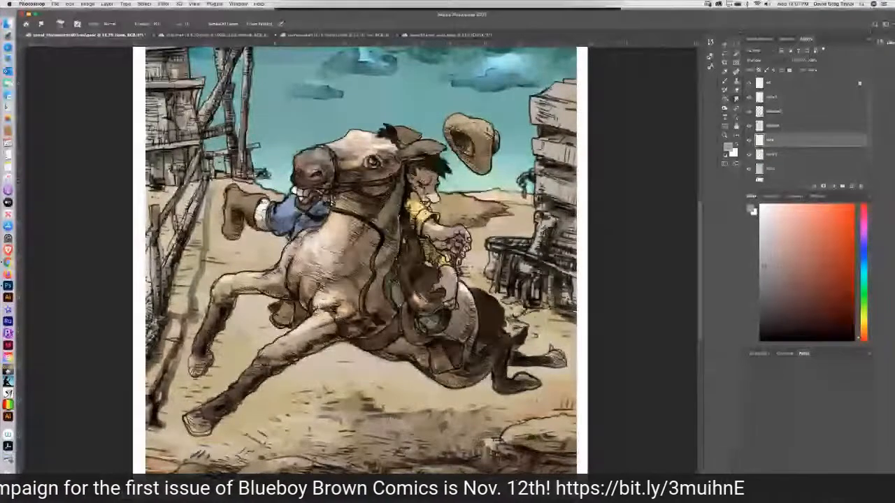
click(784, 156)
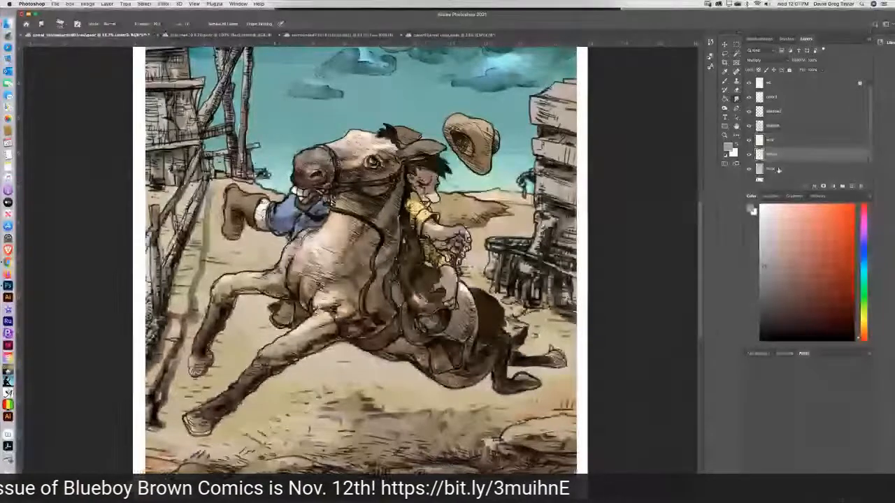
click(778, 170)
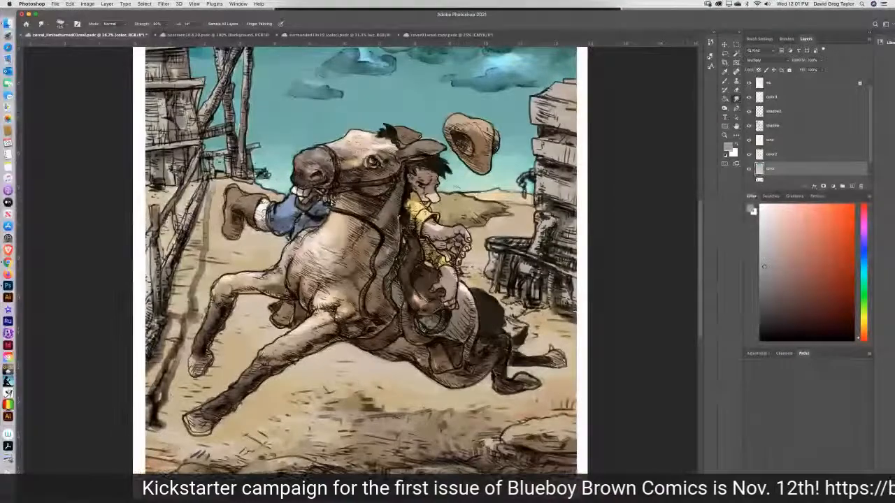
click(791, 126)
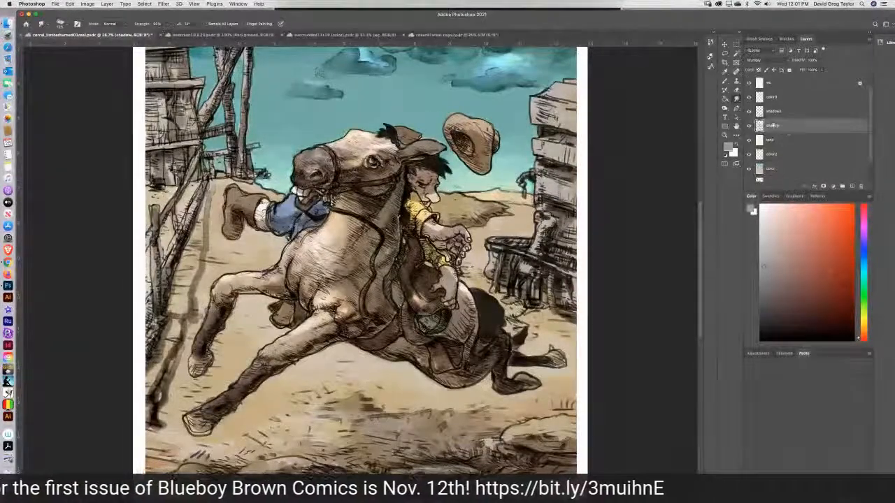
click(725, 109)
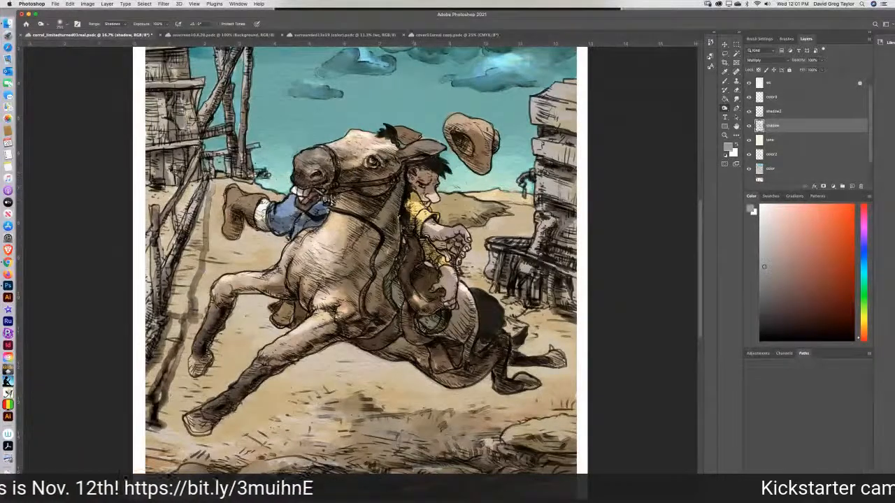
drag(428, 171, 436, 176)
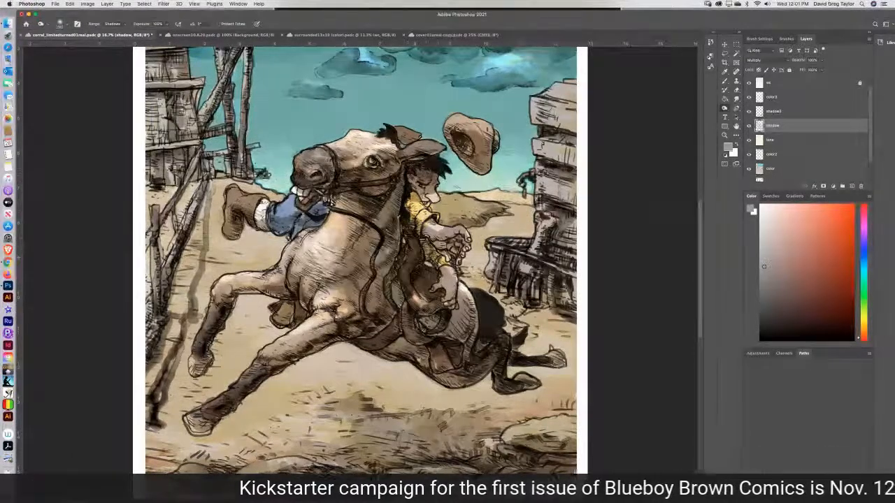
Blend the shadow layer with the Smudge tool and brighten the saddle highlight on the color layer with the Dodge tool set to Highlights.
click(735, 98)
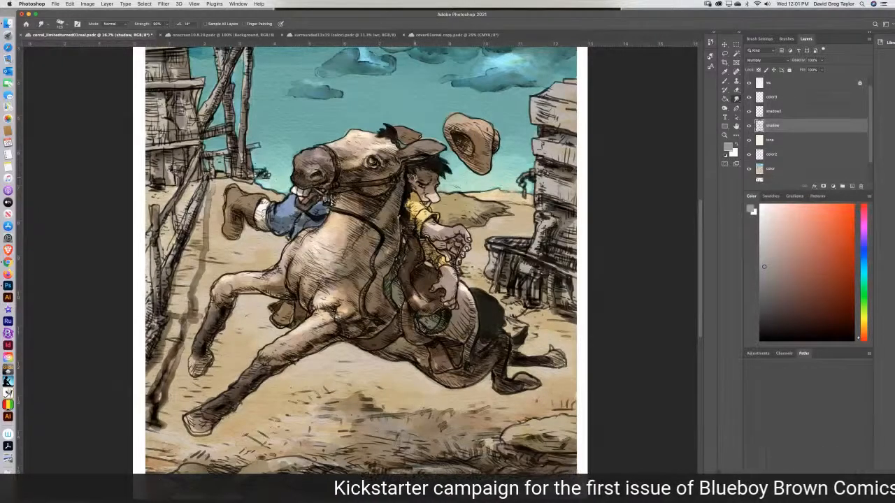
key(super+equal)
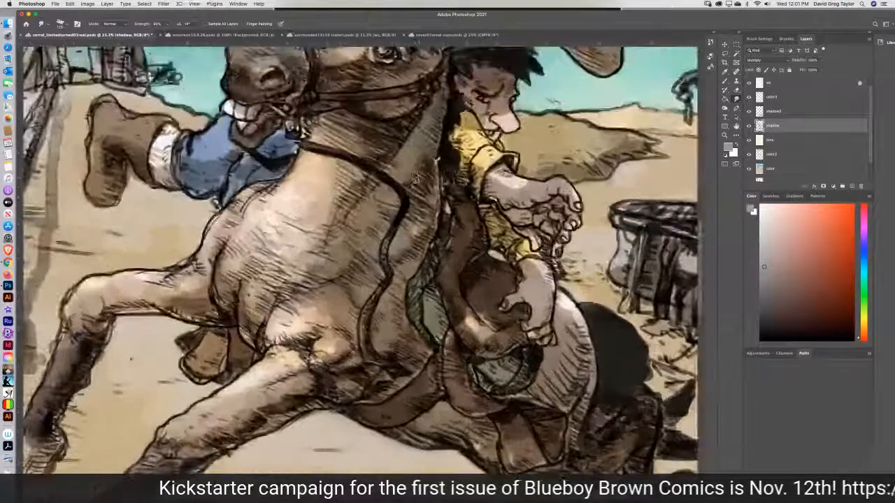
click(725, 109)
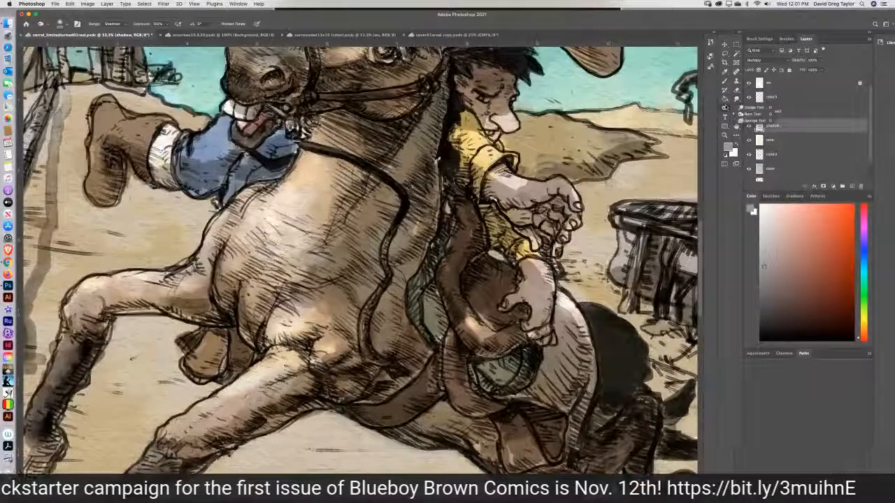
click(752, 108)
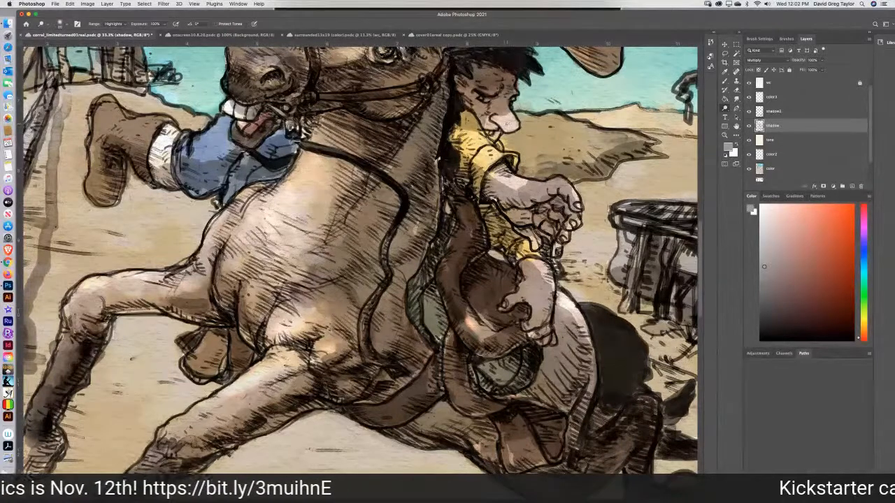
click(783, 170)
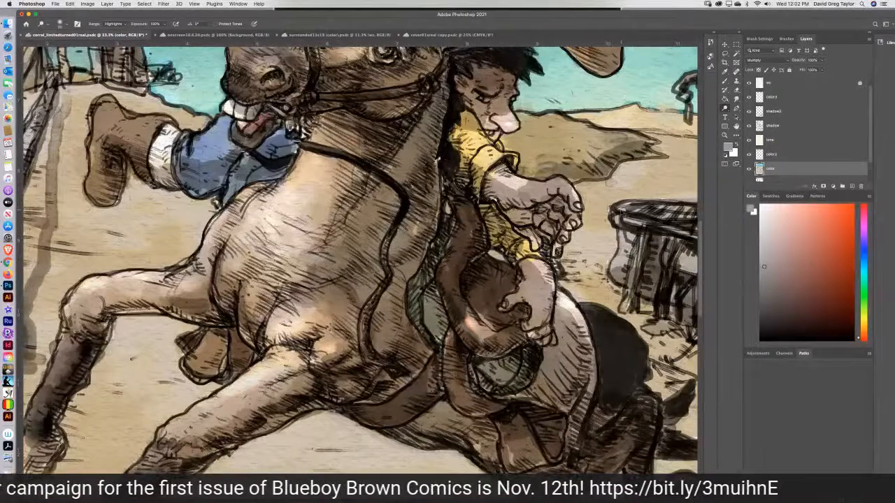
key(super+minus)
key(super+minus)
key(super+minus)
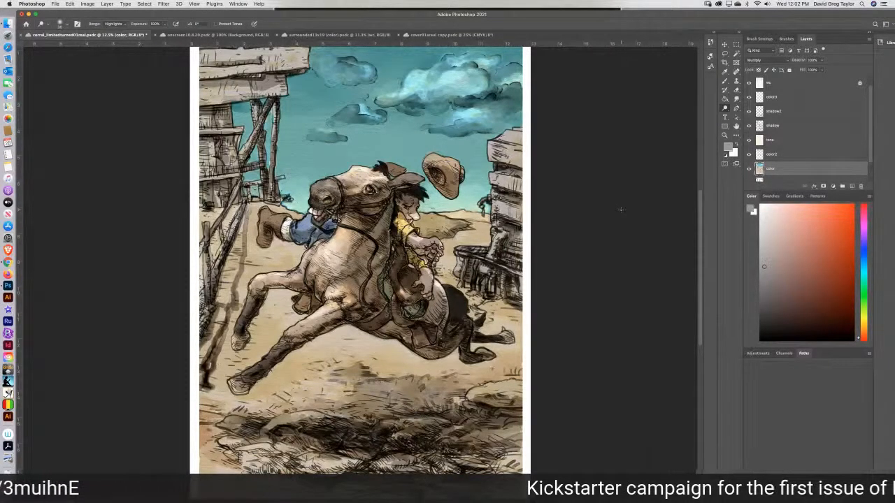
key(super+minus)
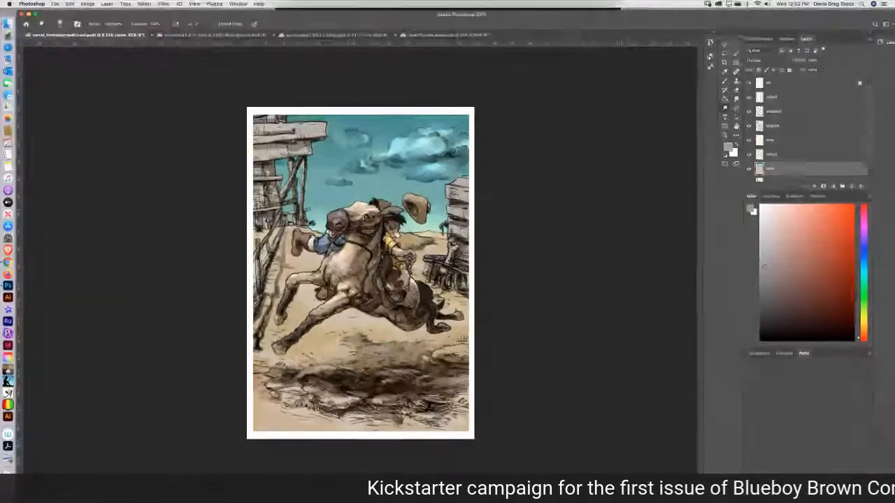
Open the comic page p004 from the cloud documents to view it and return to the corral drawing.
click(54, 5)
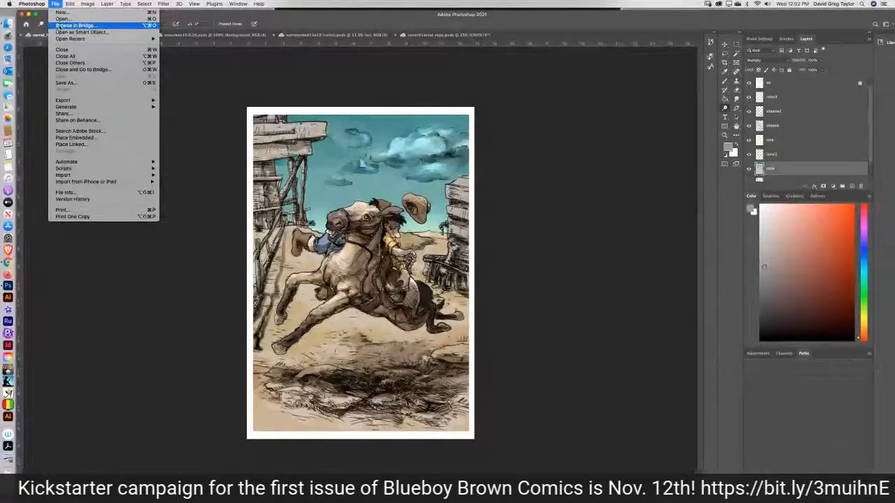
click(62, 19)
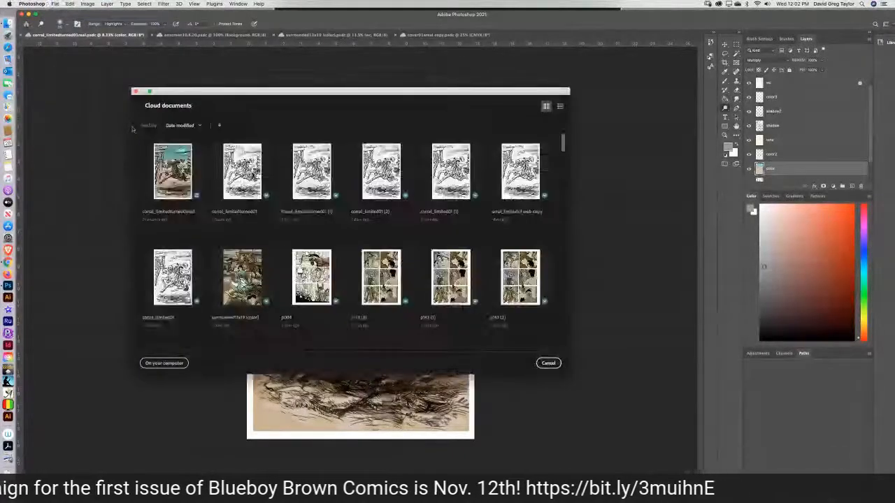
click(315, 281)
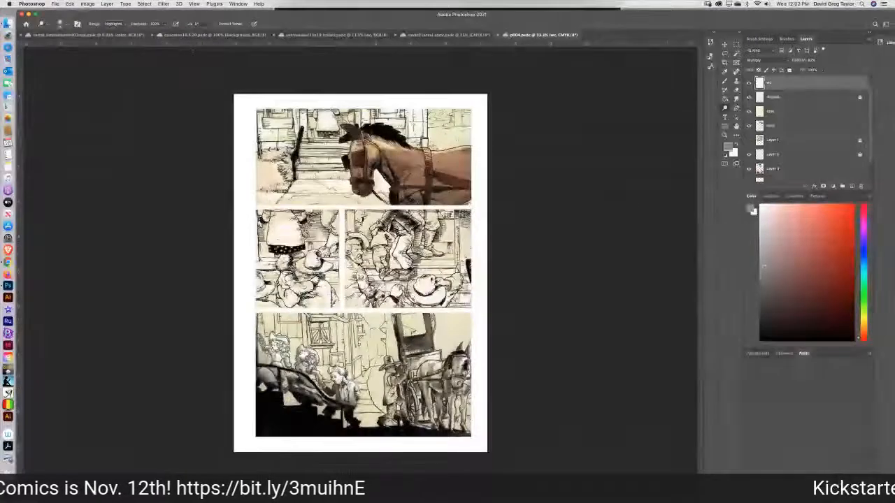
click(81, 35)
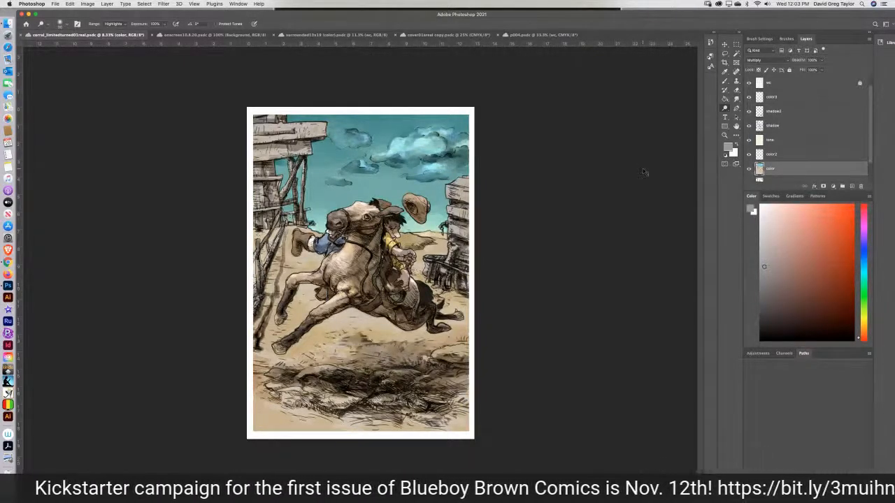
Burn the blacks of the horse's tail and hindquarters on Layer 0 with the range set to Shadows, and save the document.
key(super+equal)
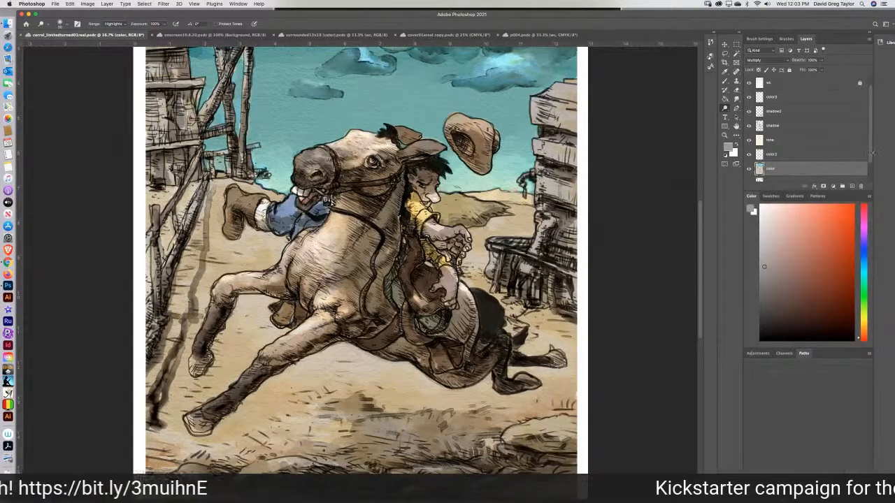
scroll(824, 168, down, 1)
click(807, 168)
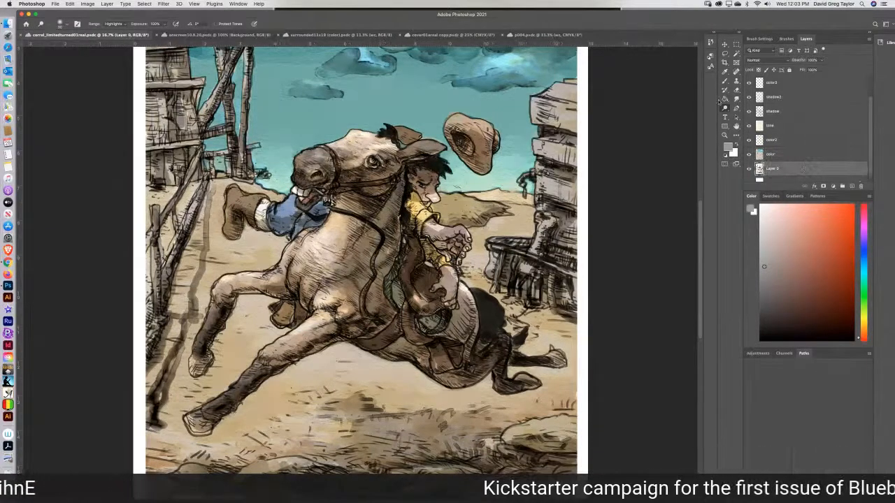
click(724, 109)
click(740, 116)
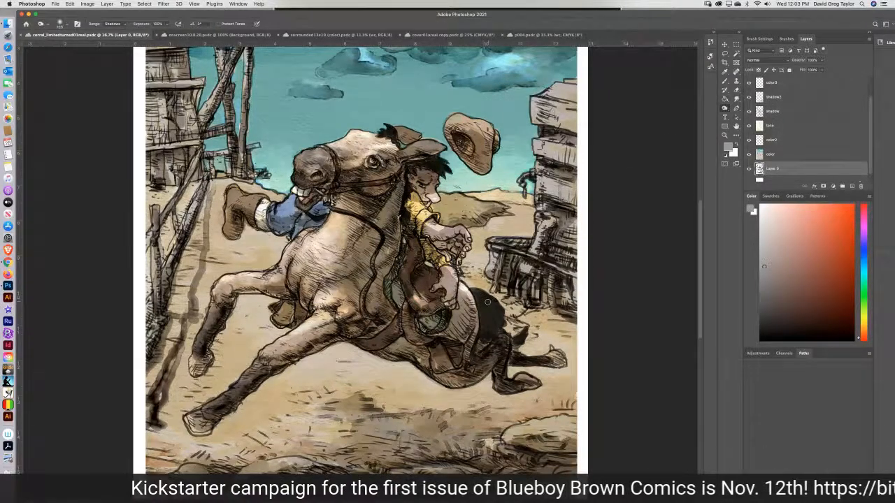
mouse_move(491, 313)
mouse_down()
mouse_move(481, 300)
mouse_move(483, 324)
mouse_move(499, 332)
mouse_move(485, 339)
mouse_move(488, 315)
mouse_move(499, 318)
mouse_move(476, 294)
mouse_move(485, 307)
mouse_up()
mouse_move(519, 340)
mouse_down()
mouse_move(474, 291)
mouse_move(484, 340)
mouse_move(481, 301)
mouse_move(499, 316)
mouse_up()
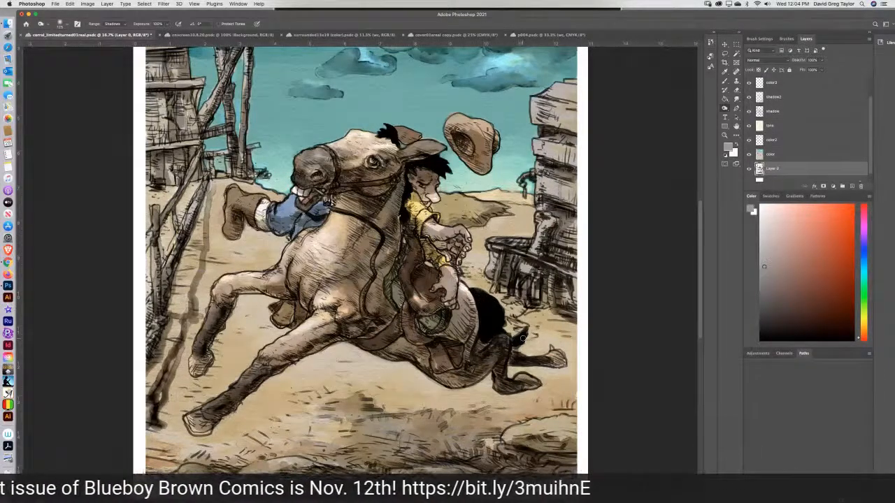
key(super+minus)
key(super+minus)
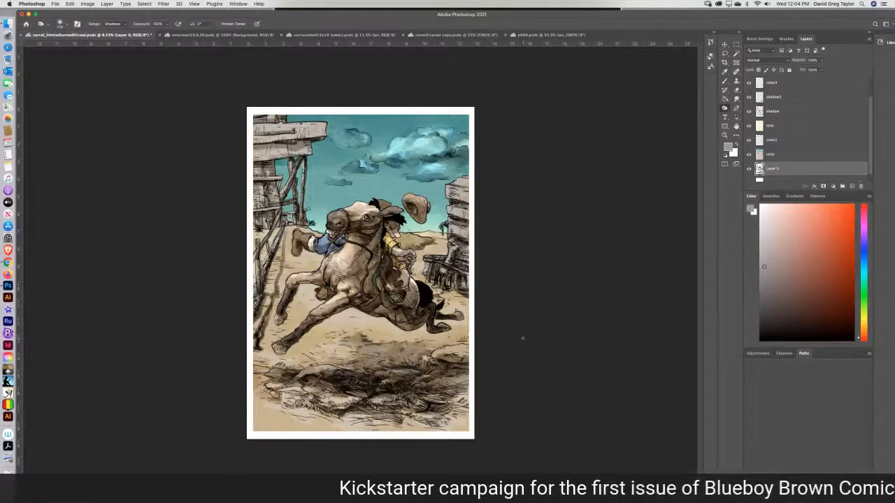
key(super+s)
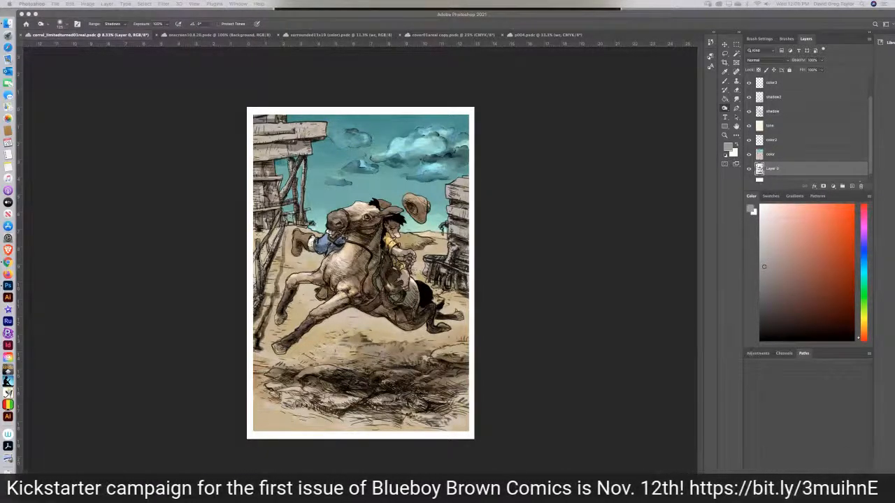
Lighten the color layer and Layer 0 over the horse and rider with the Dodge tool set to Highlights.
click(539, 127)
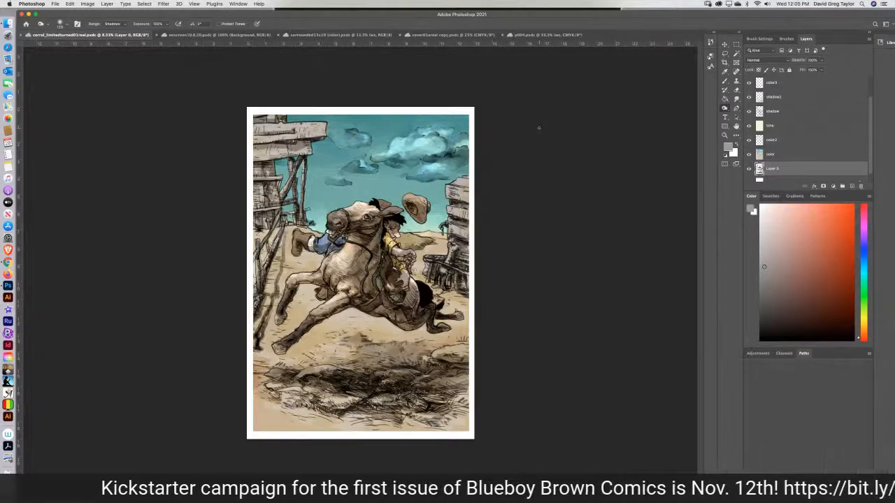
key(super+plus)
key(super+plus)
key(super+plus)
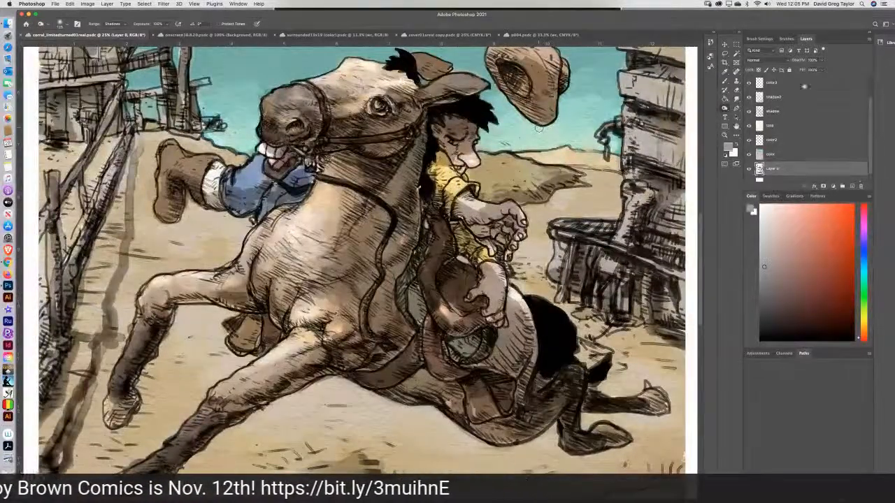
click(789, 154)
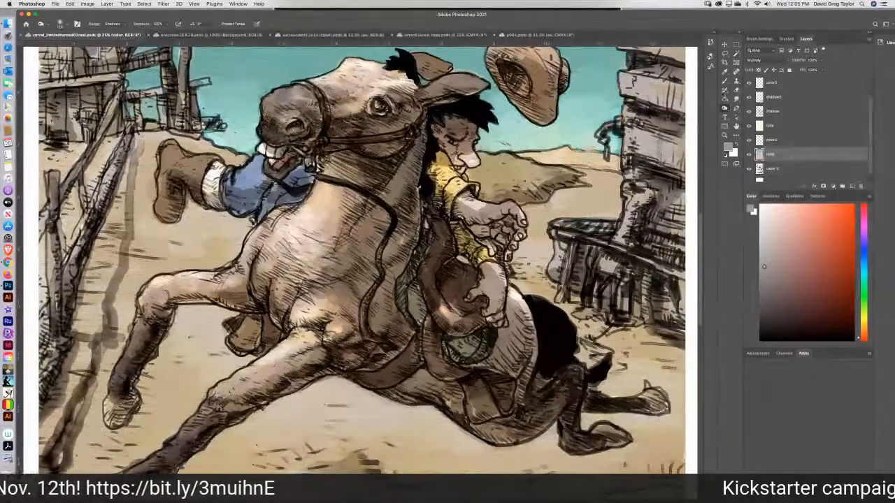
click(725, 109)
click(752, 107)
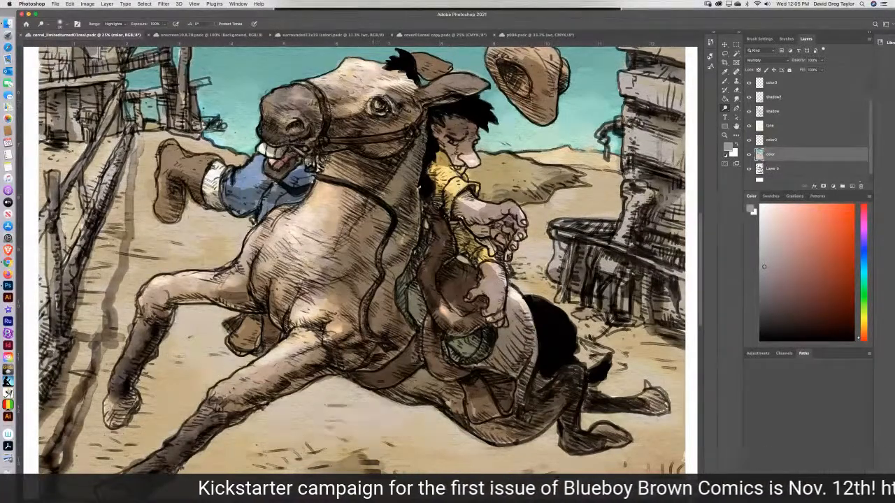
click(775, 170)
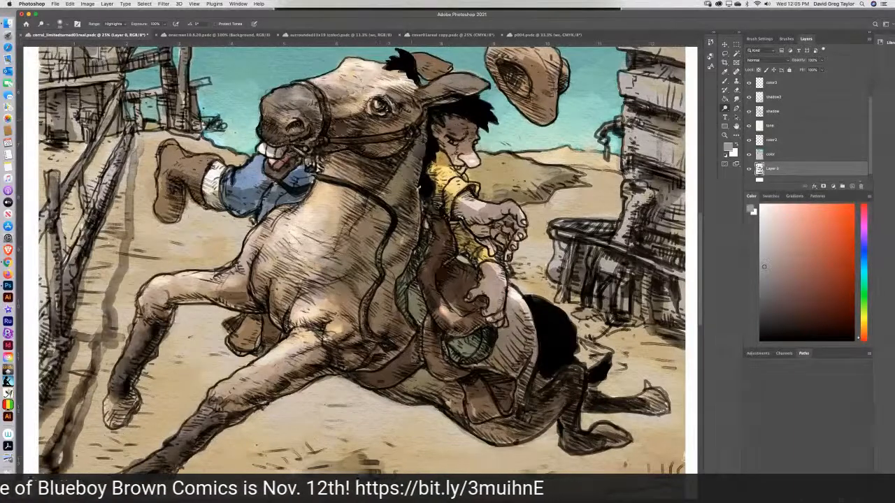
Deepen the shading of the horse and rider on the tone layer and Layer 0 with the Burn tool set to Shadows.
click(774, 128)
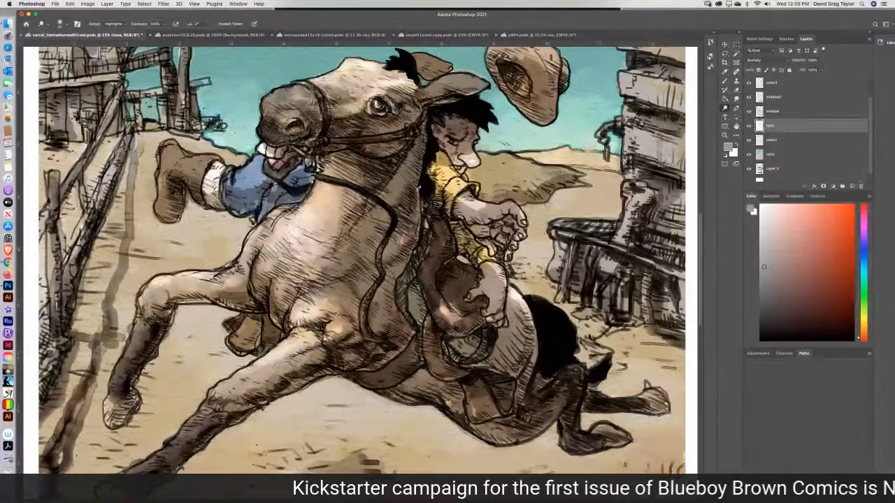
click(724, 107)
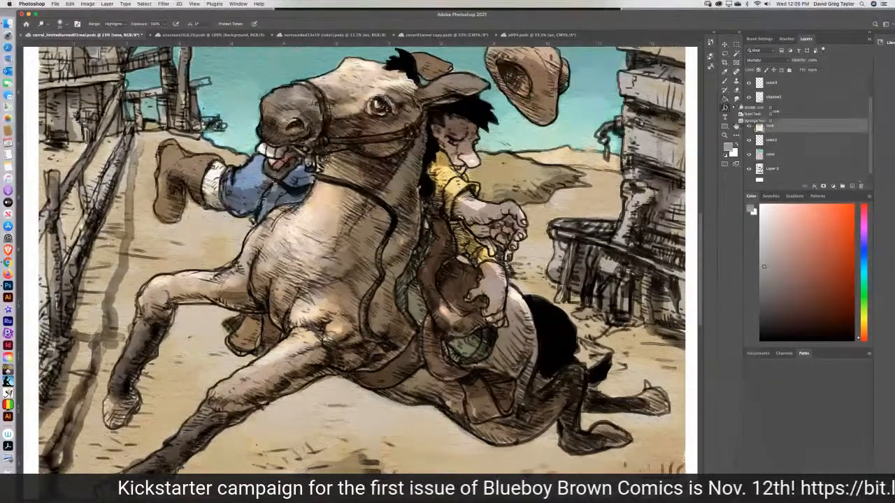
click(751, 114)
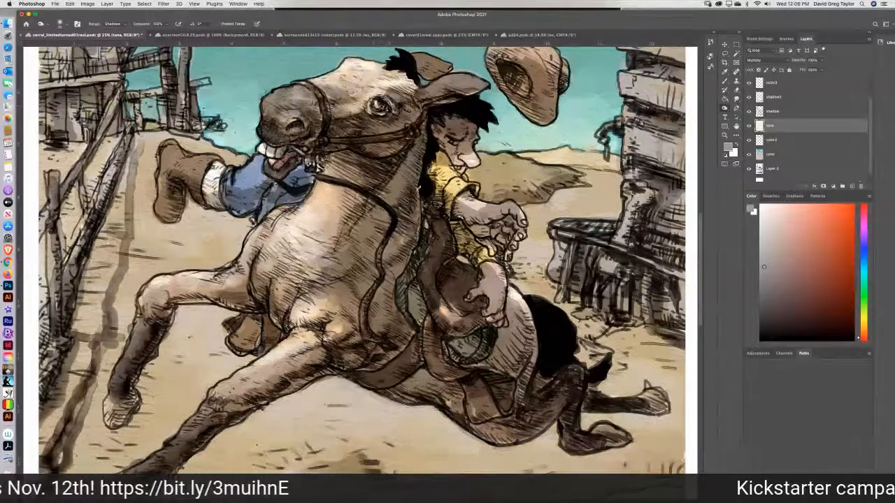
click(777, 169)
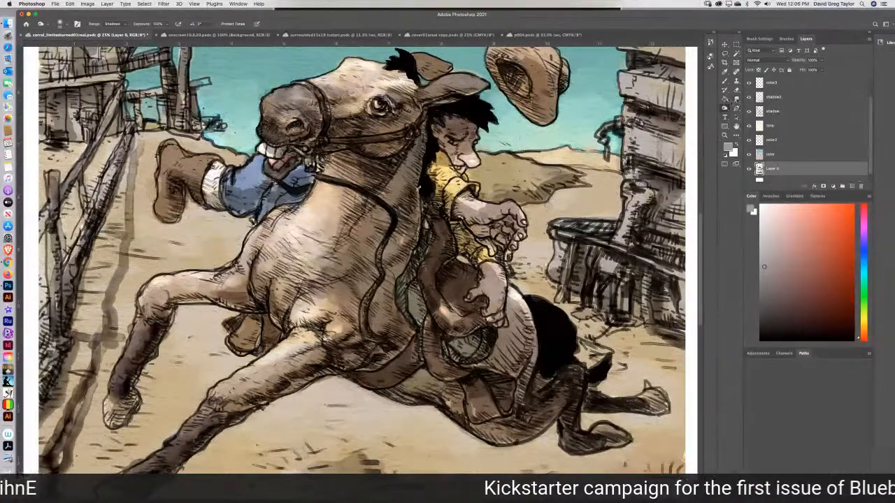
Touch up the highlights of the figures on Layer 0 and the color layer with the Dodge tool set to Highlights.
click(725, 108)
click(751, 108)
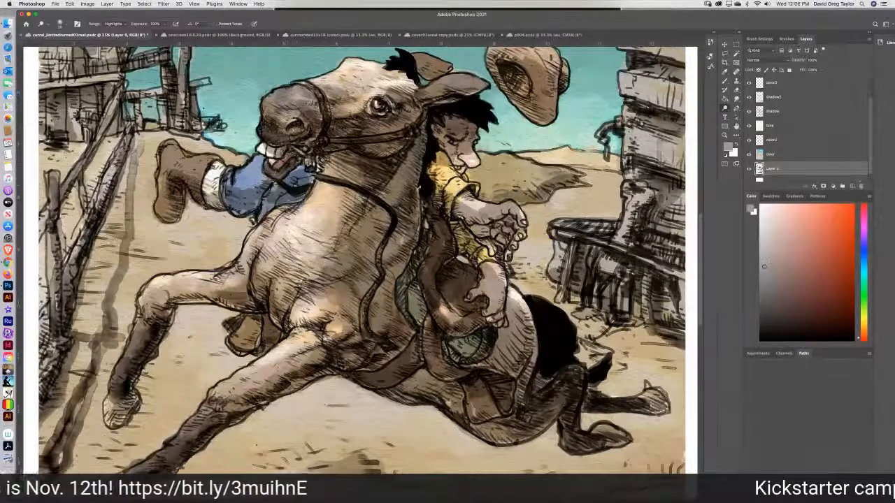
click(784, 155)
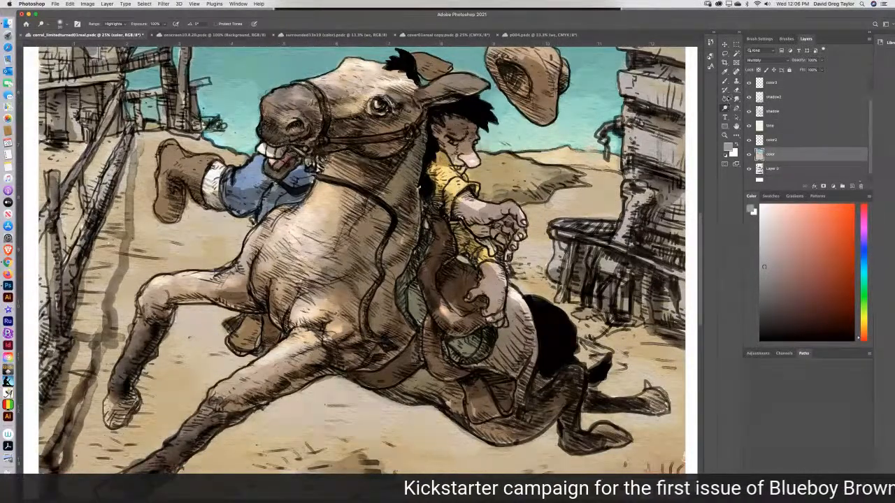
Blend the shading and color of the figures with the Smudge tool on the shadow, shadow2 and color layers.
click(725, 100)
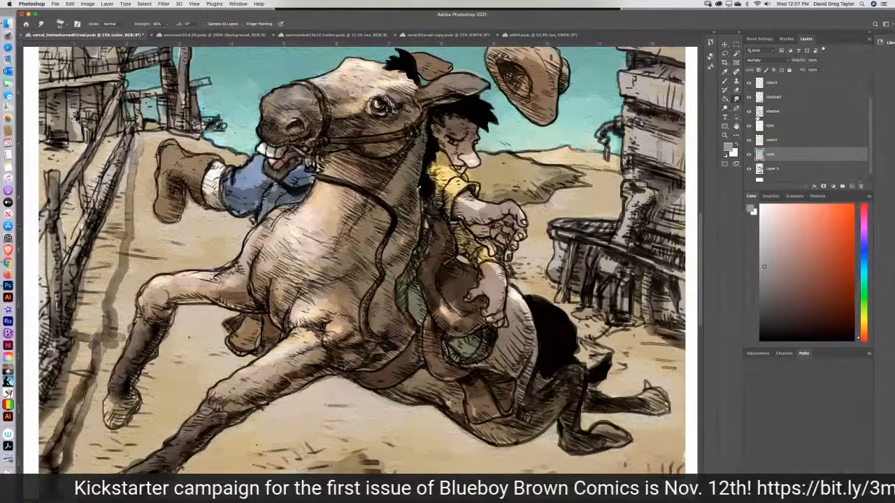
click(783, 112)
click(787, 96)
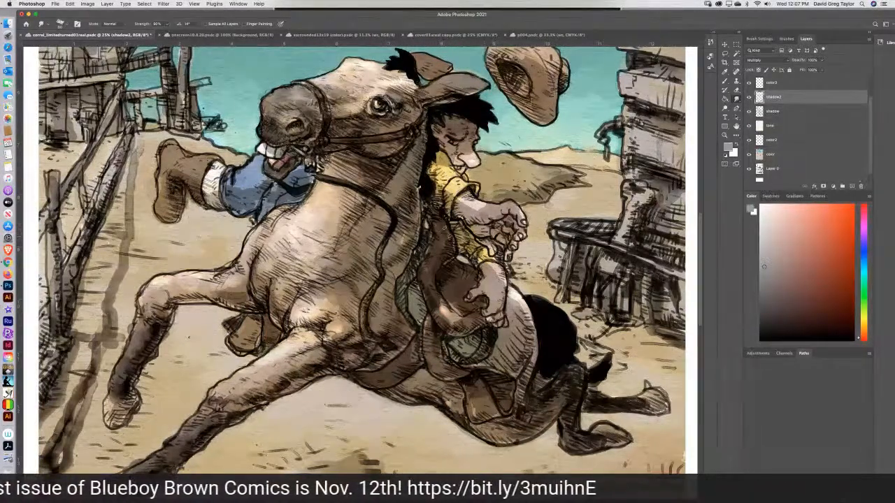
click(772, 111)
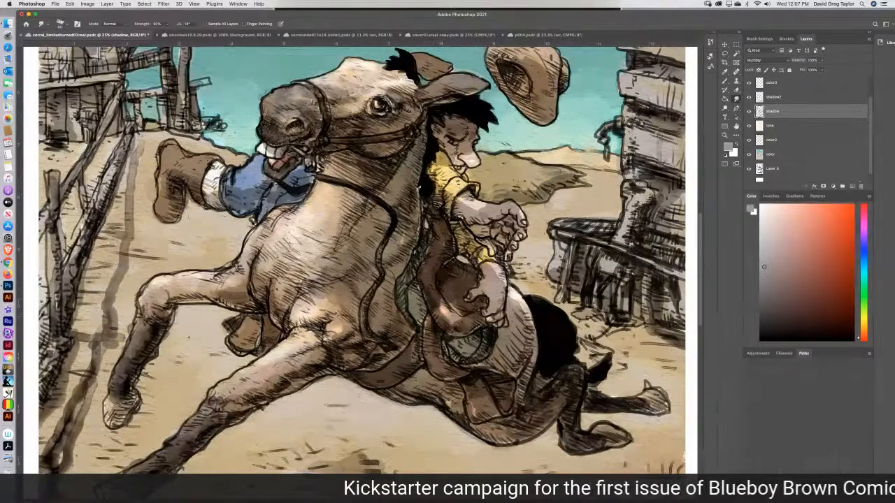
click(787, 157)
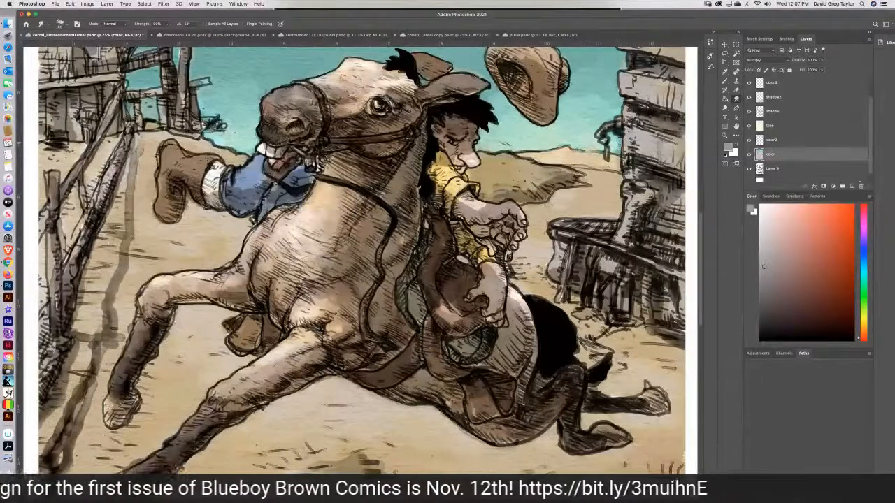
key(super+minus)
key(super+minus)
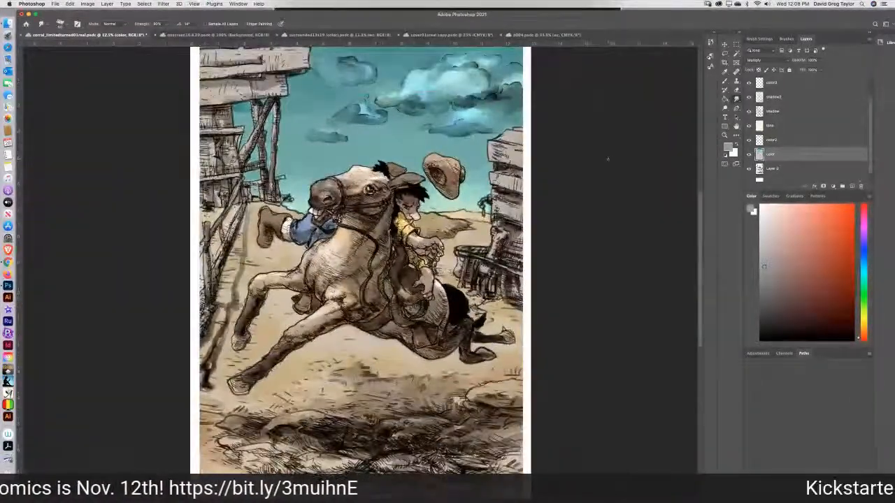
click(196, 3)
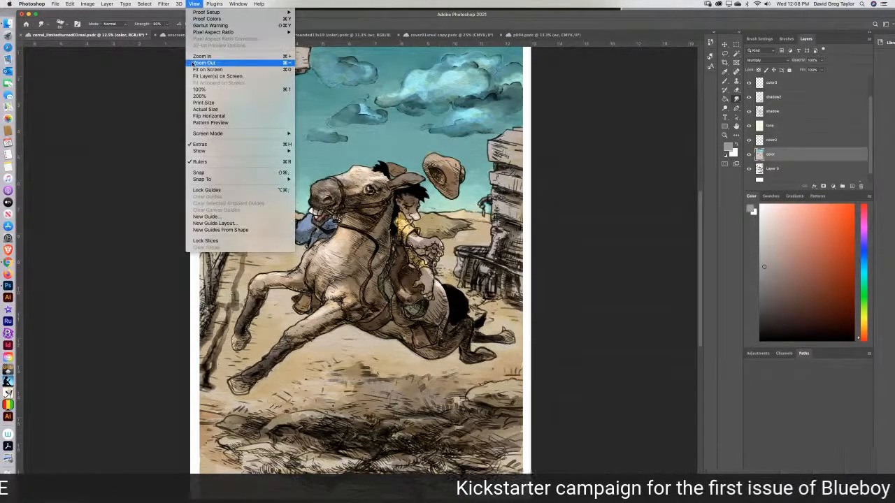
click(195, 70)
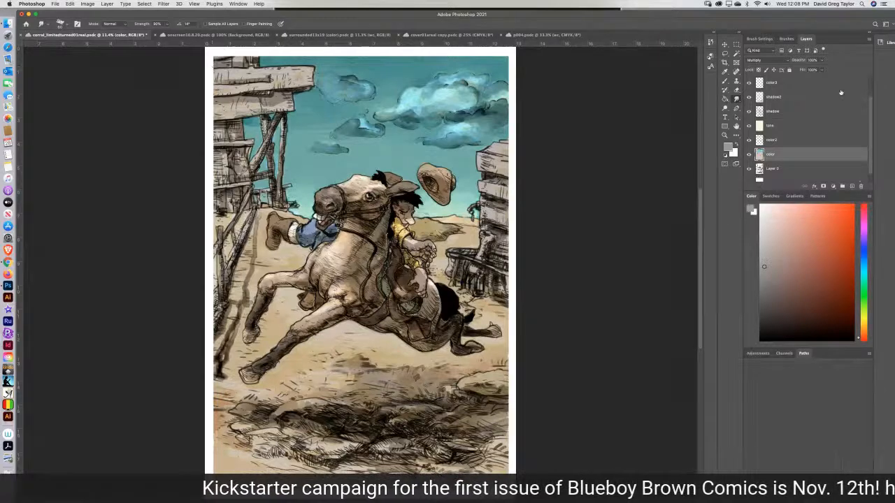
click(724, 109)
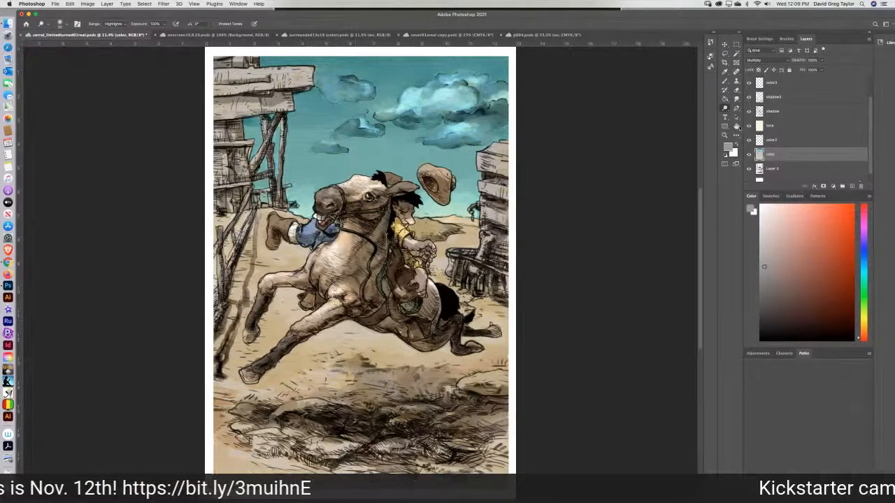
click(736, 100)
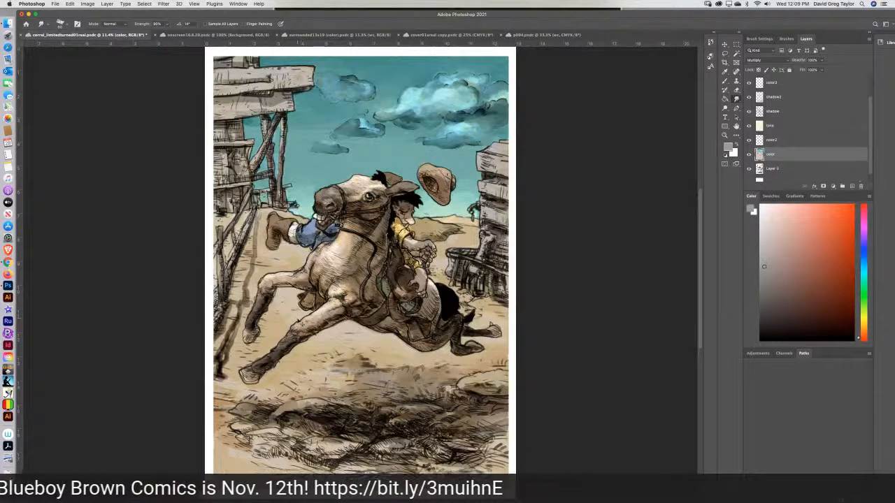
Fit the whole cowboy drawing on screen and save the document.
key(super+minus)
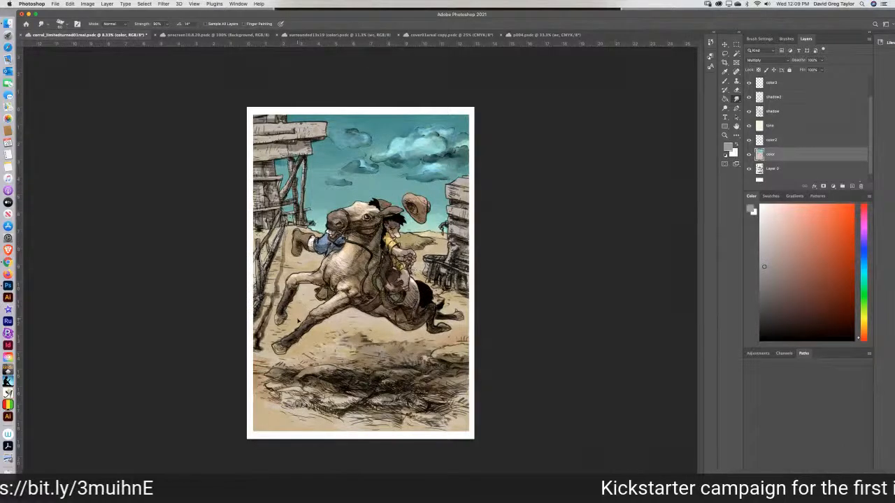
key(super+plus)
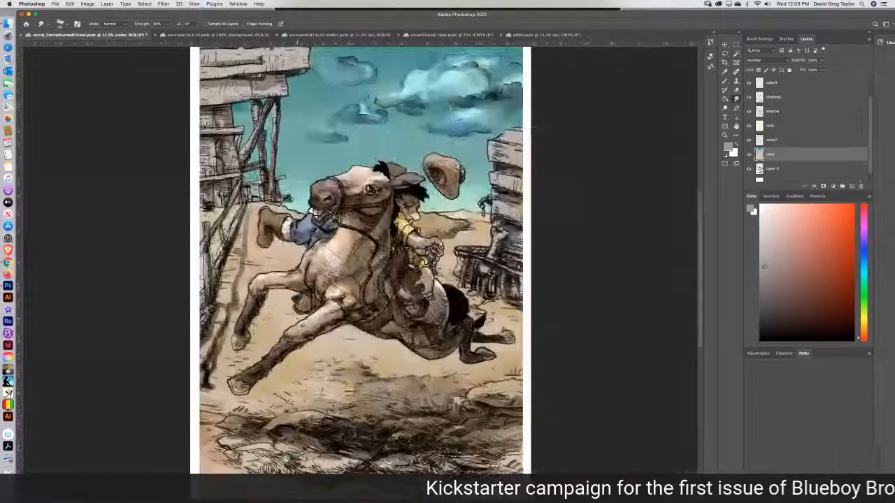
click(214, 3)
mouse_move(194, 3)
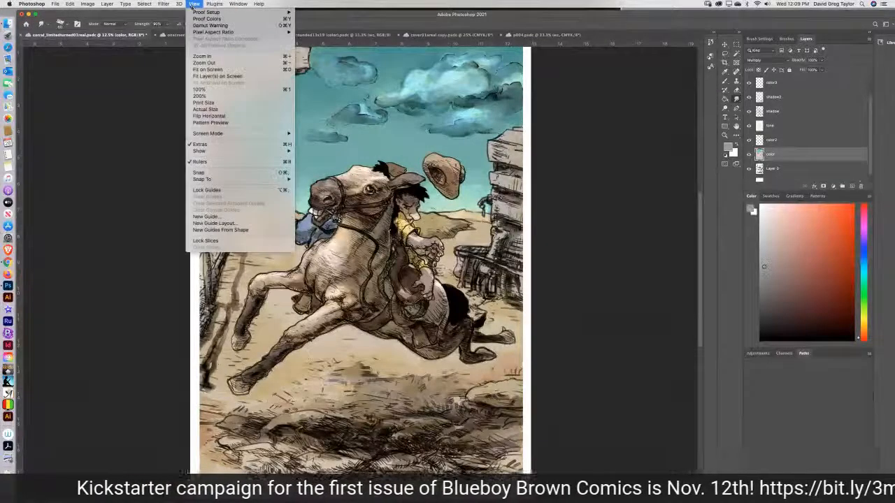
click(190, 69)
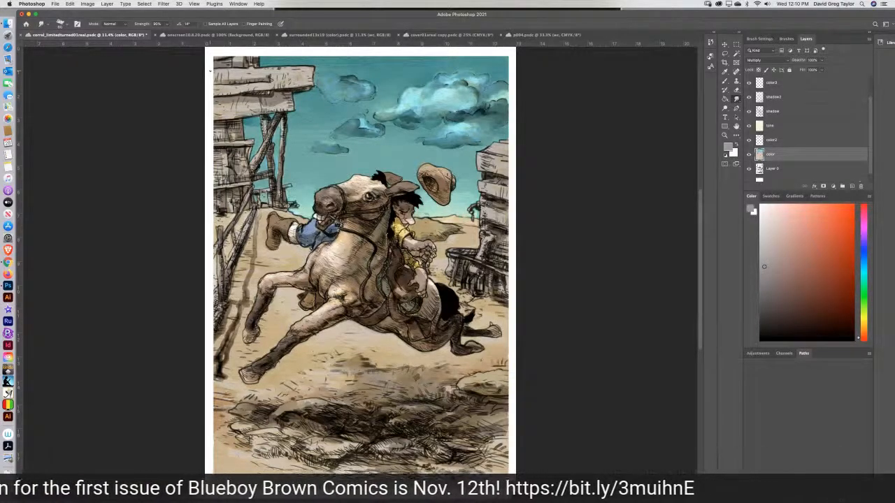
key(super+s)
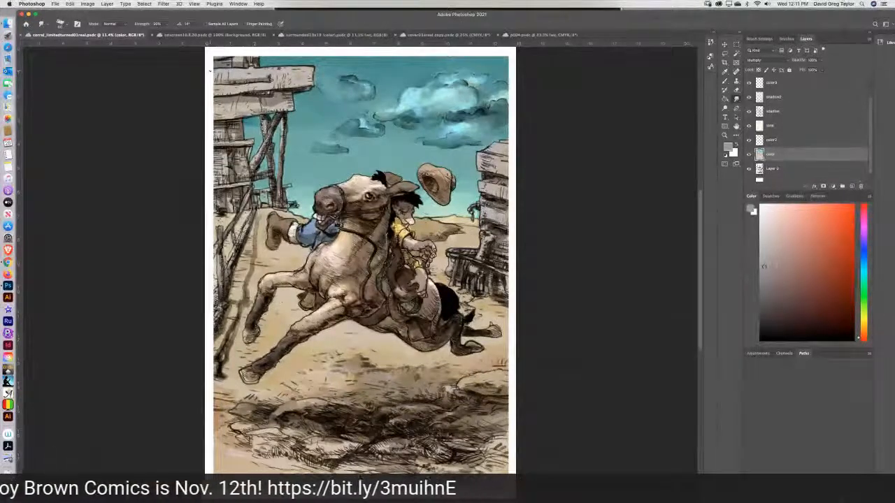
Duplicate the cowboy drawing as a new document and flatten all layers of the copy into one.
click(88, 3)
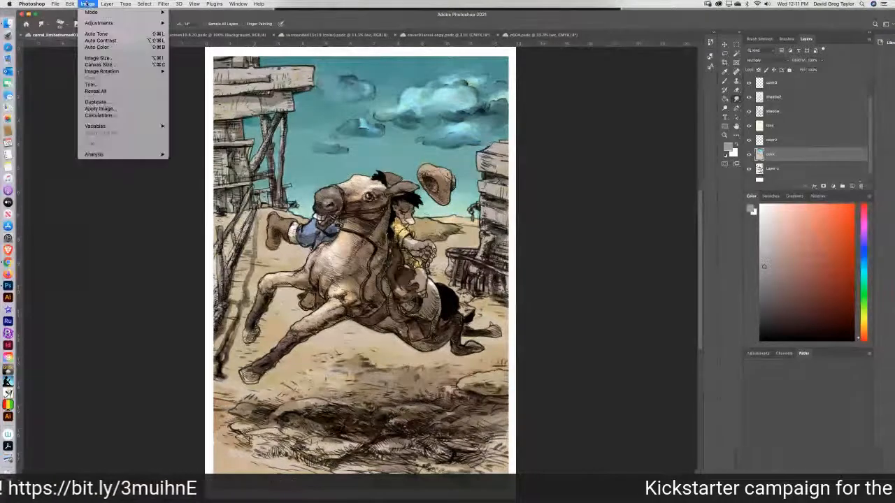
click(105, 103)
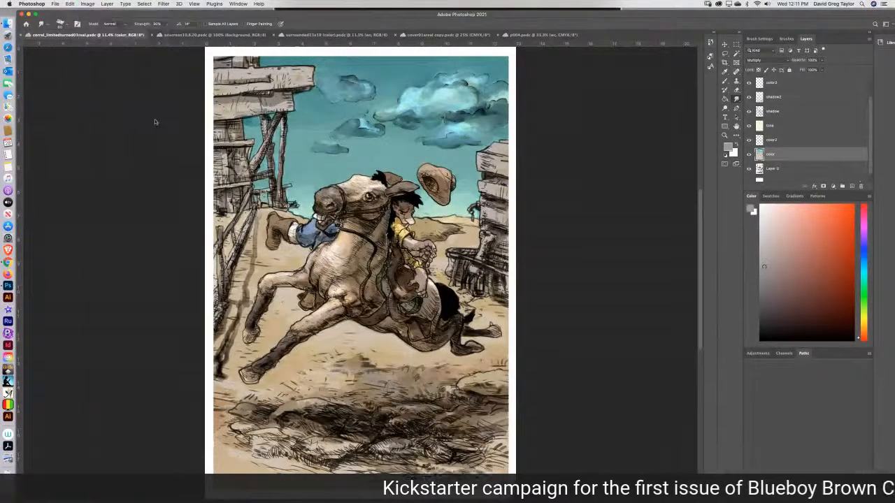
click(517, 249)
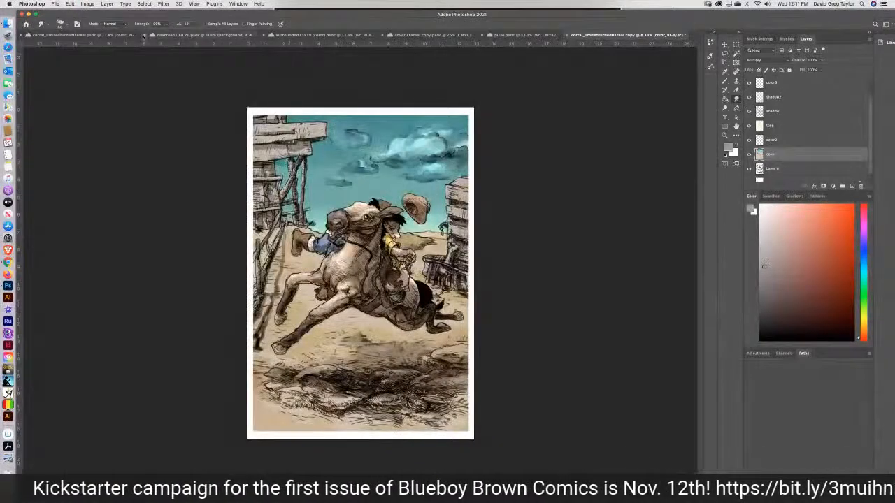
click(107, 4)
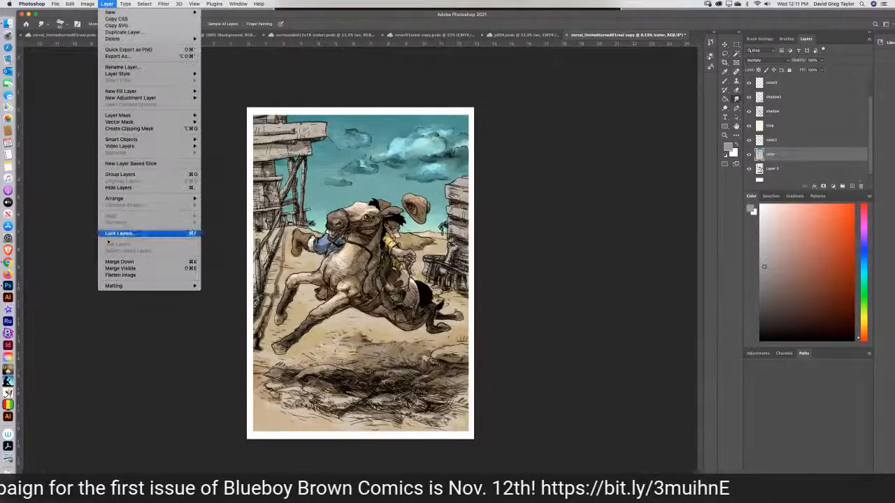
click(121, 276)
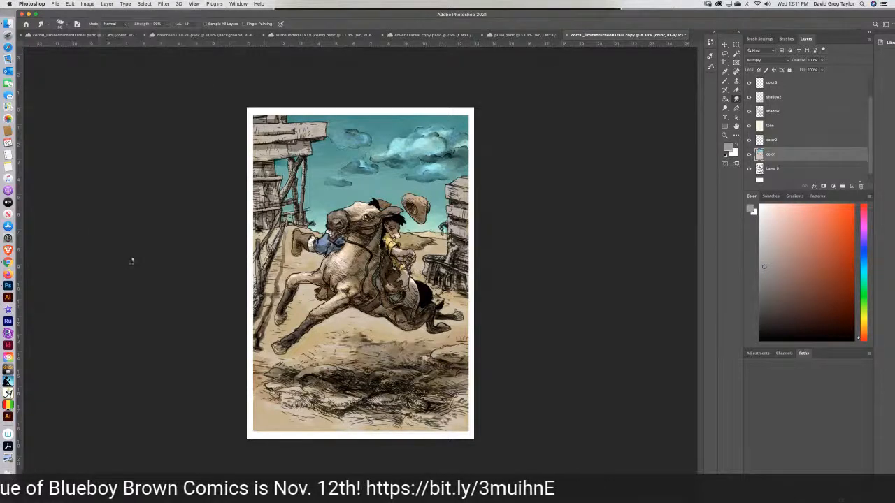
Try resizing the flattened copy to a height of 1200 pixels, using pixels as the unit.
click(87, 4)
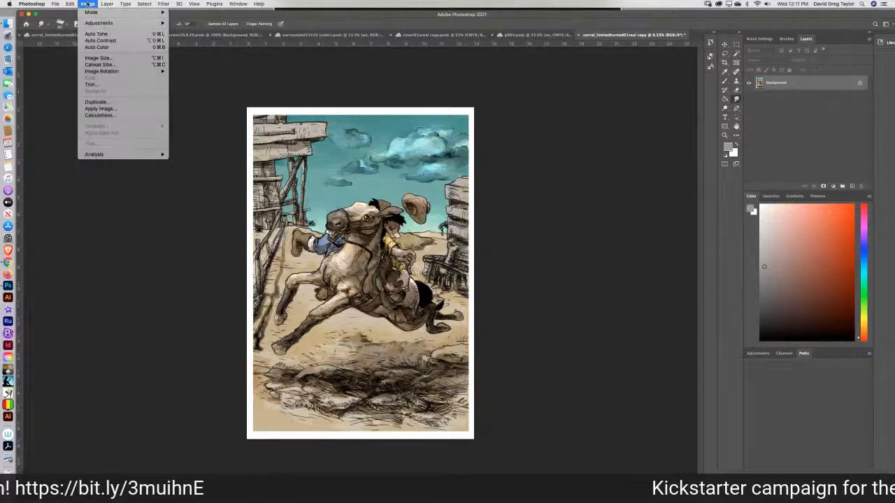
click(98, 58)
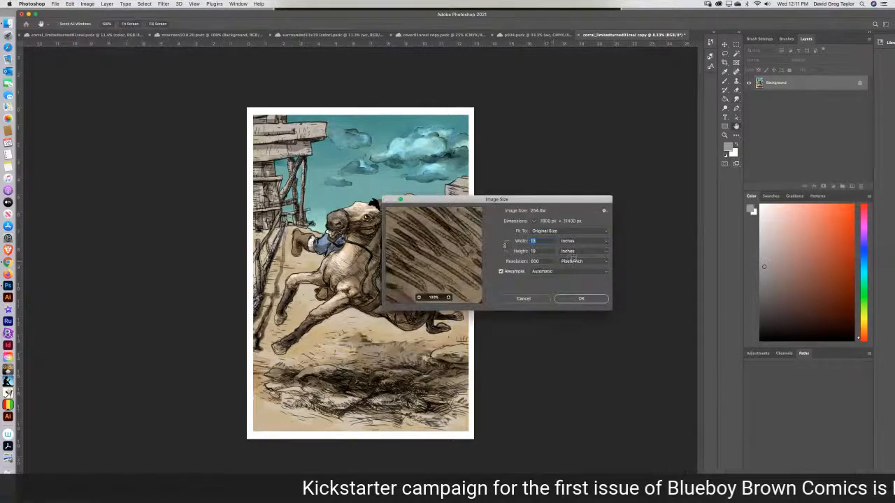
click(577, 240)
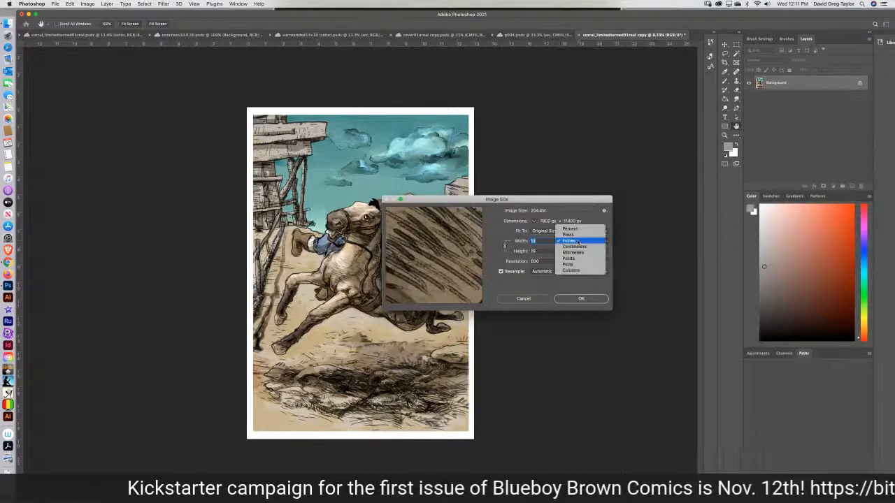
click(567, 231)
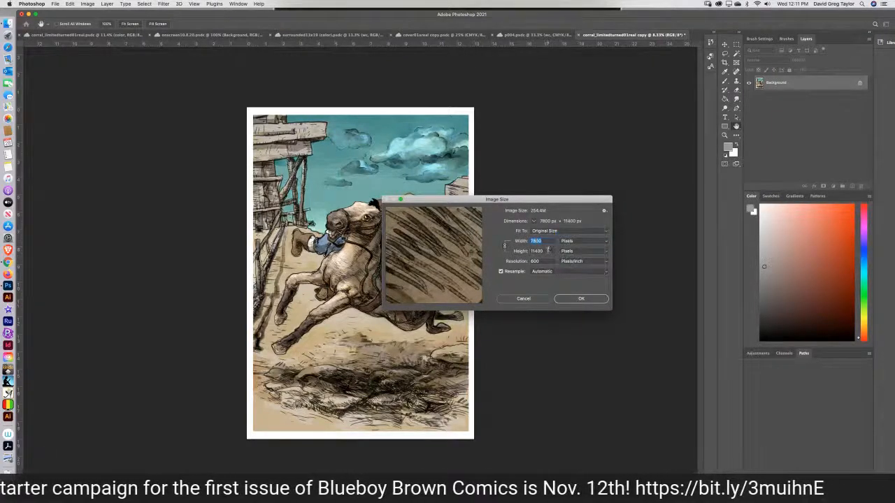
key(Tab)
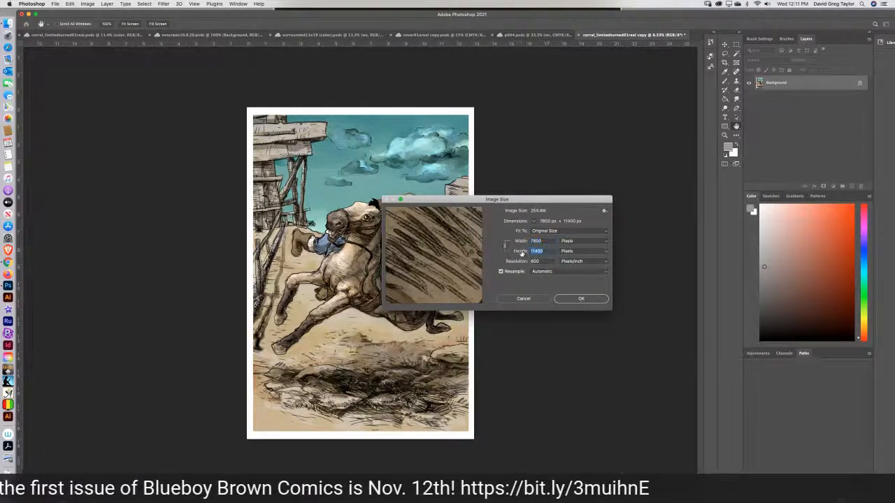
text(1200)
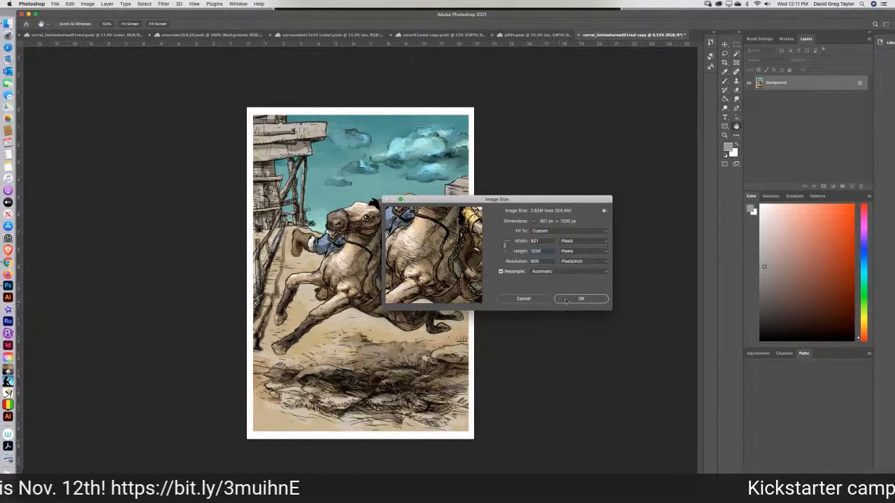
click(560, 300)
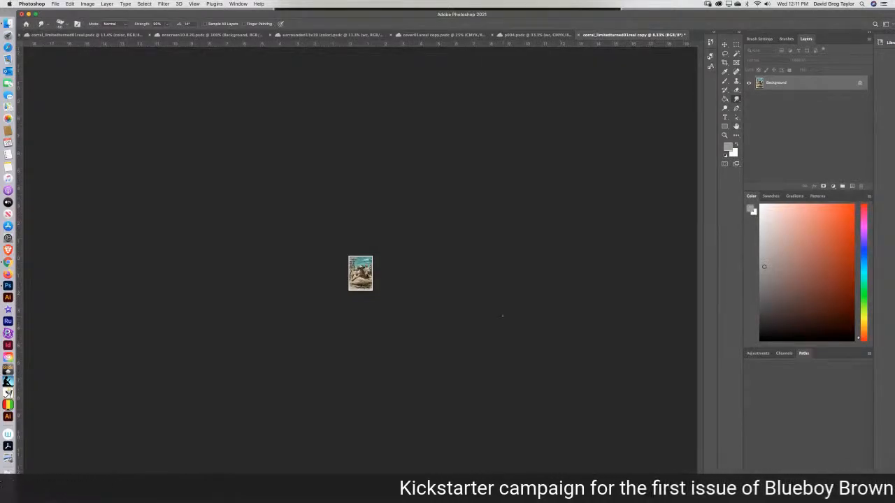
View the reduced copy at 100% magnification and compare it with the layered original drawing.
key(super+equal)
key(super+equal)
key(super+equal)
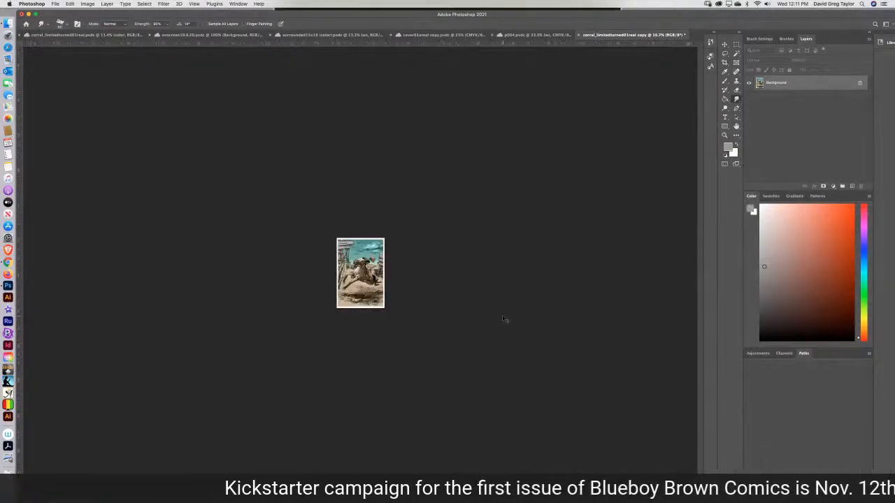
key(super+equal)
key(super+equal)
key(super+equal)
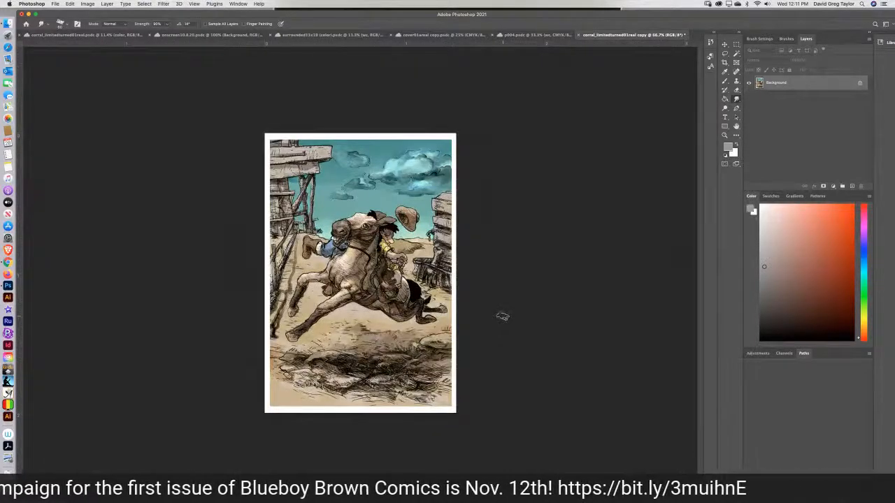
key(super+equal)
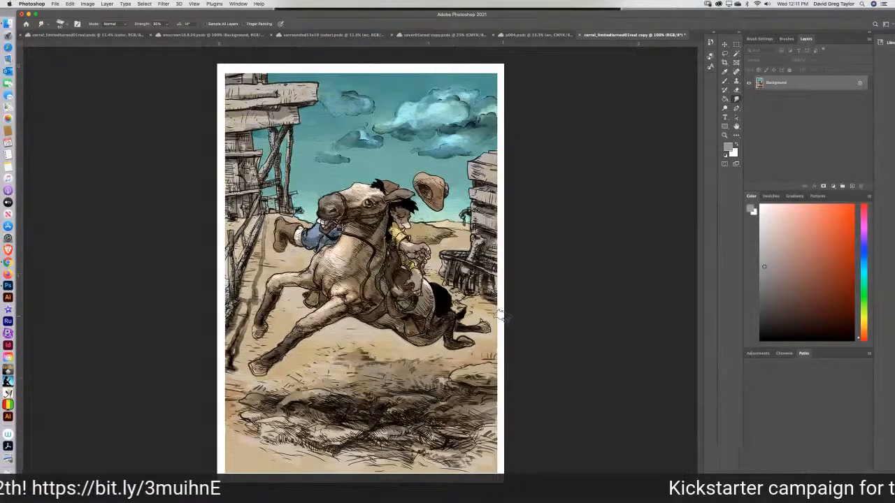
click(80, 35)
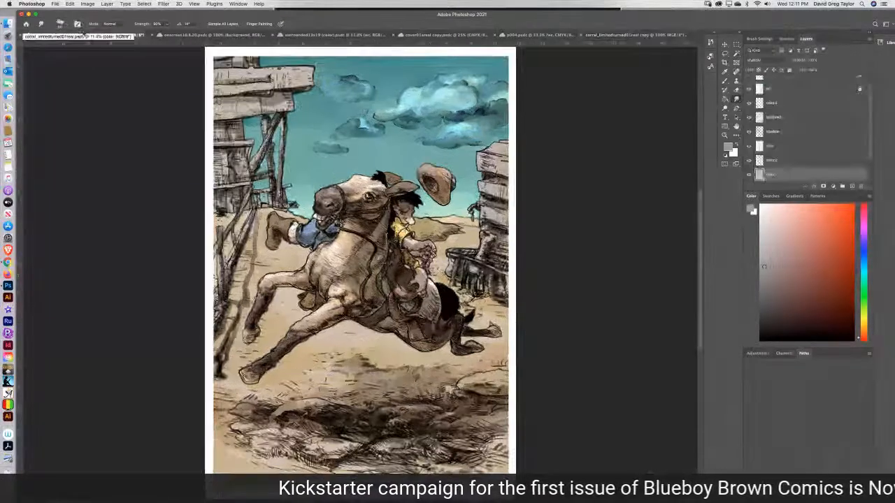
click(622, 35)
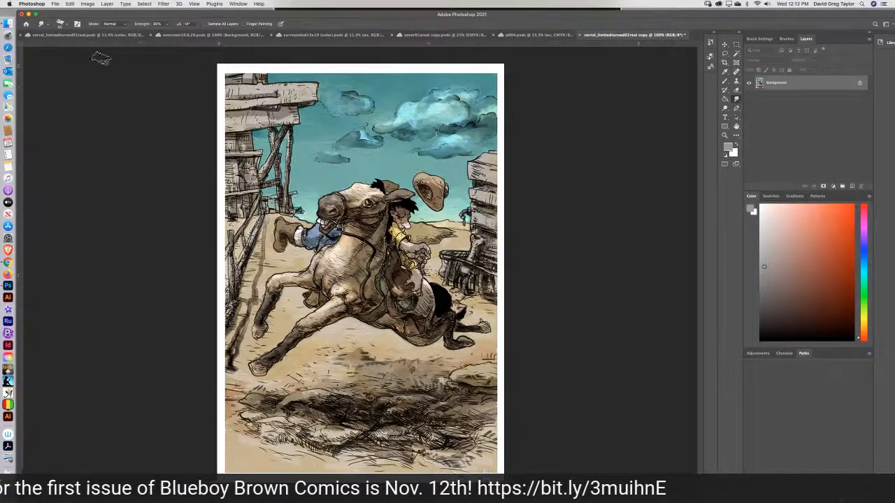
Examine the ink hatching and blended coloring on the horse and saddle in the layered original at 100% magnification and as an overall view.
click(84, 35)
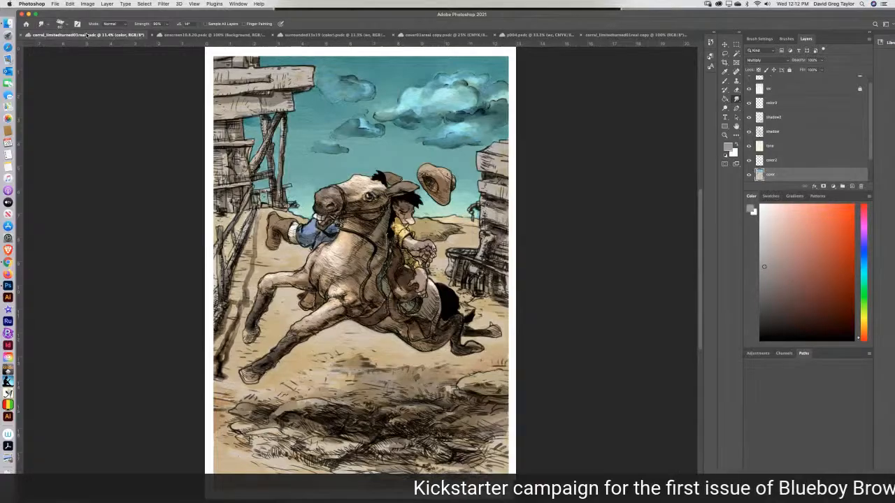
key(super+equal)
key(super+equal)
key(super+equal)
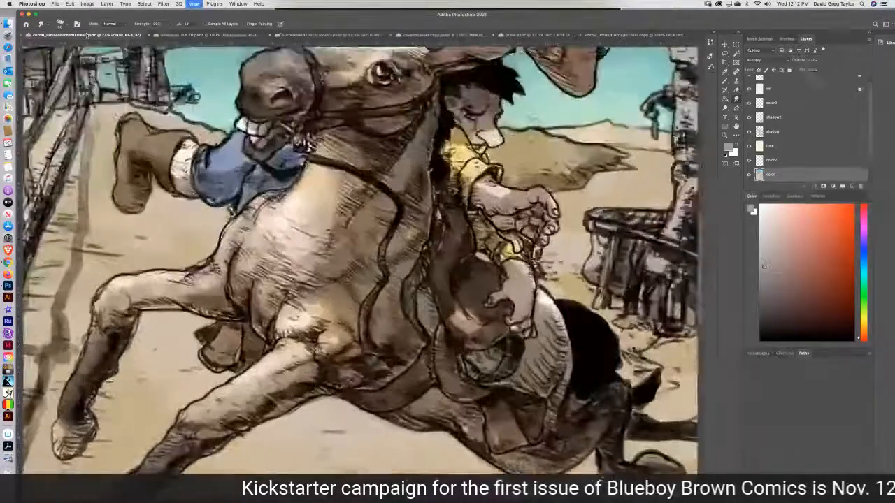
key(super+equal)
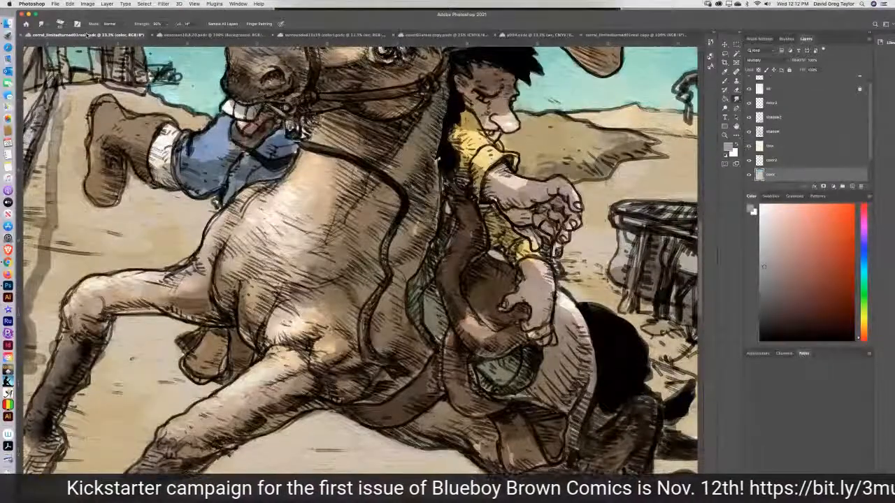
key(super+equal)
key(super+equal)
key(super+equal)
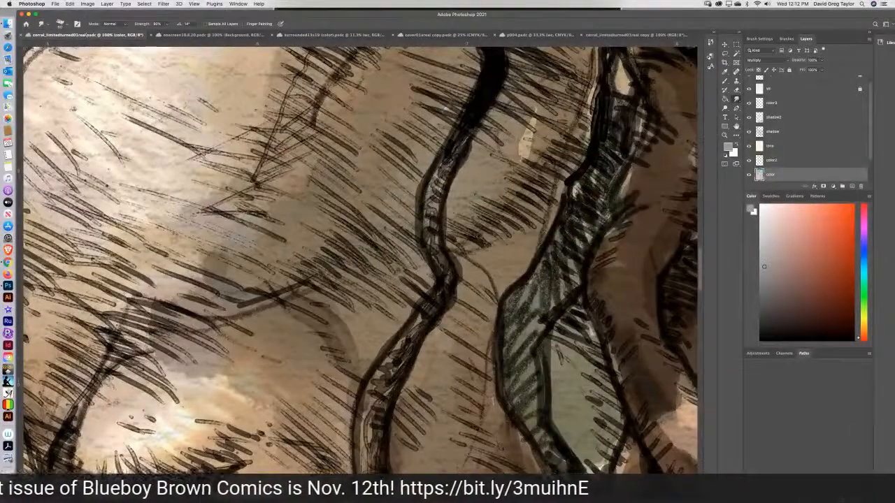
drag(700, 265, 707, 290)
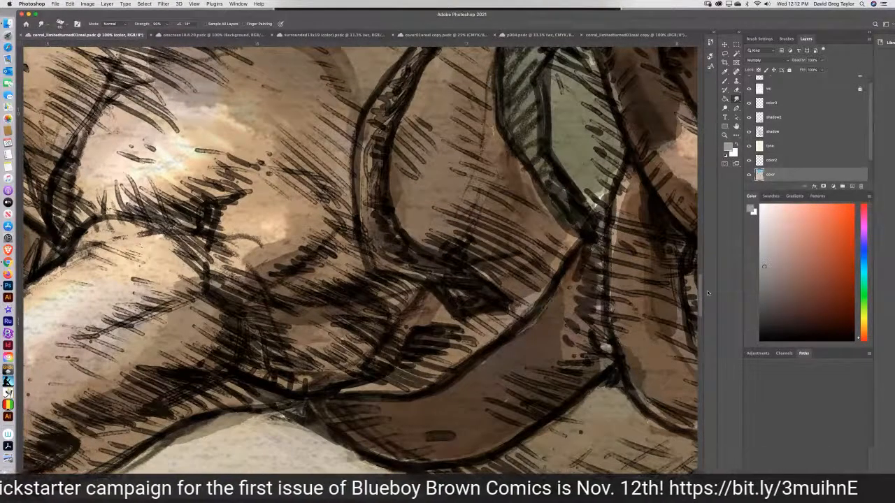
key(super+minus)
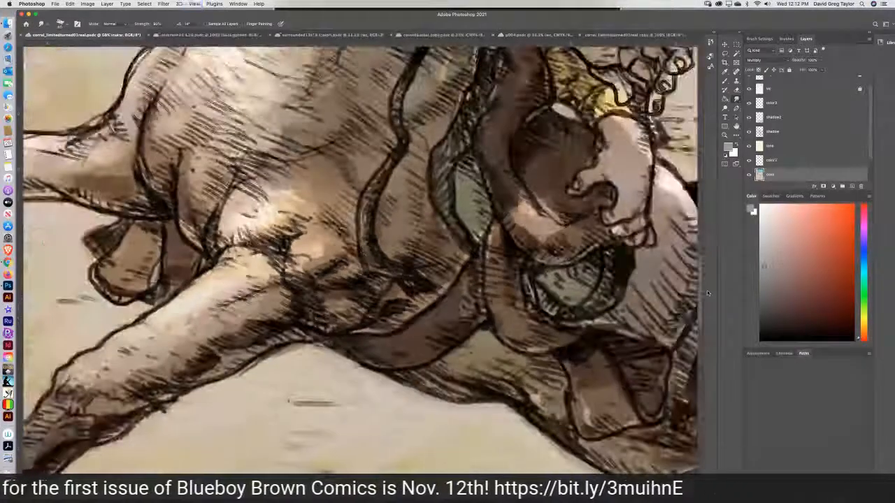
key(super+minus)
key(super+minus)
key(super+minus)
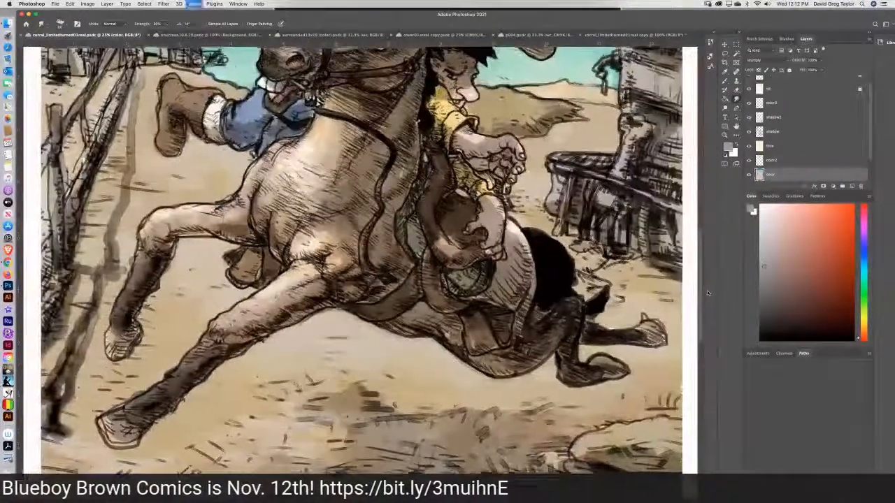
key(super+minus)
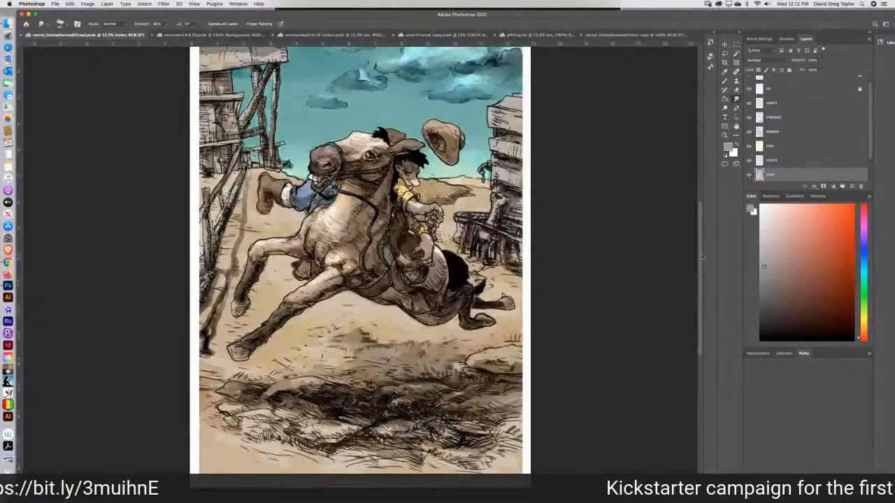
scroll(699, 256, up, 5)
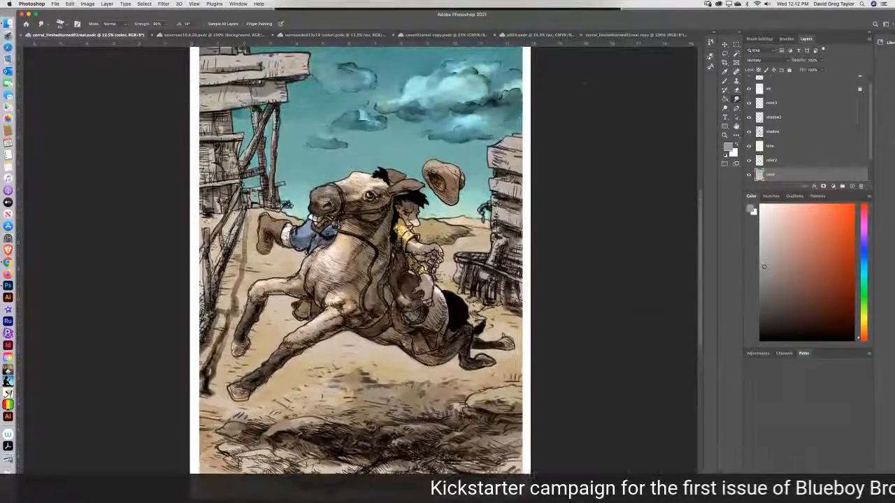
Undo the image resize in the flattened copy.
click(620, 34)
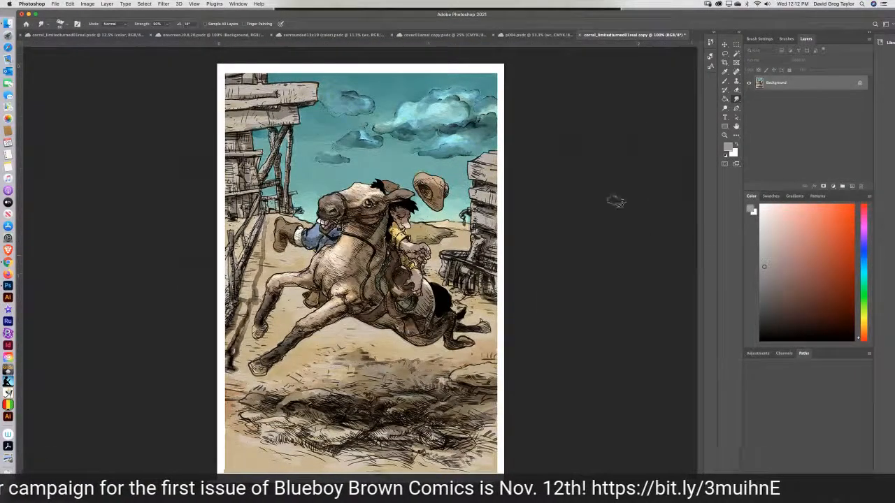
click(70, 4)
click(89, 12)
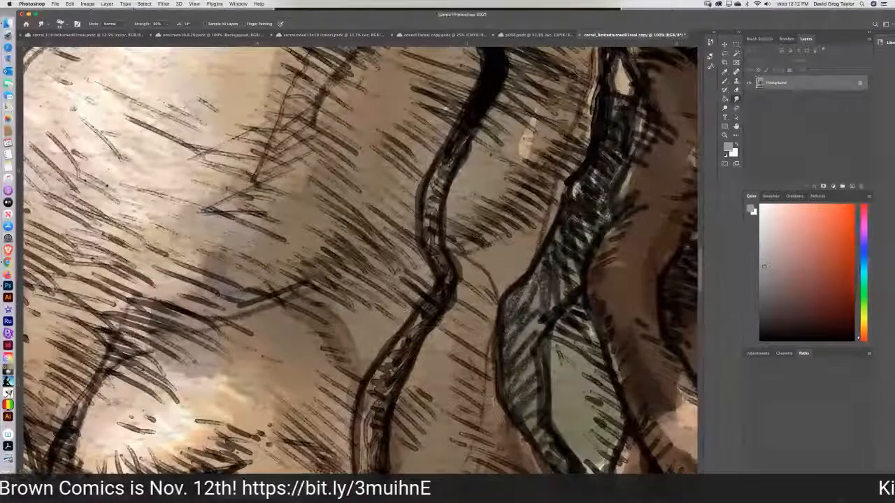
Resize the flattened copy to a width of 1200 pixels, keeping the proportions and 600 pixels/inch resolution.
click(87, 4)
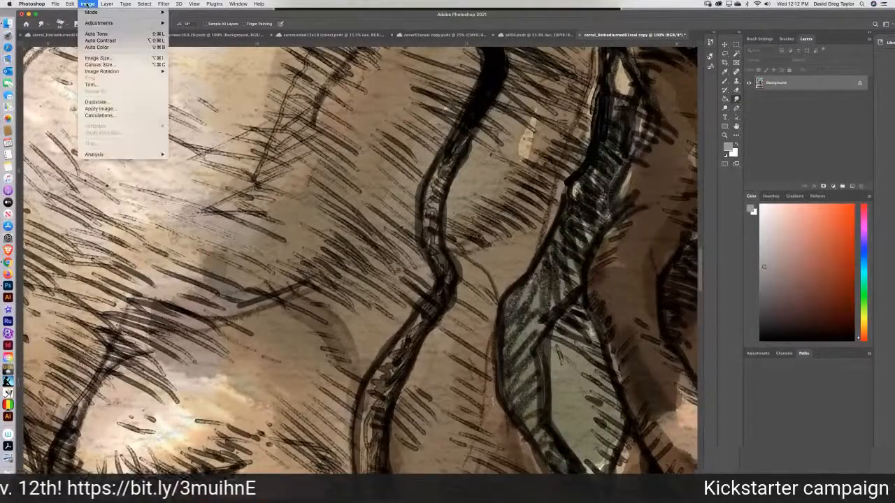
click(132, 59)
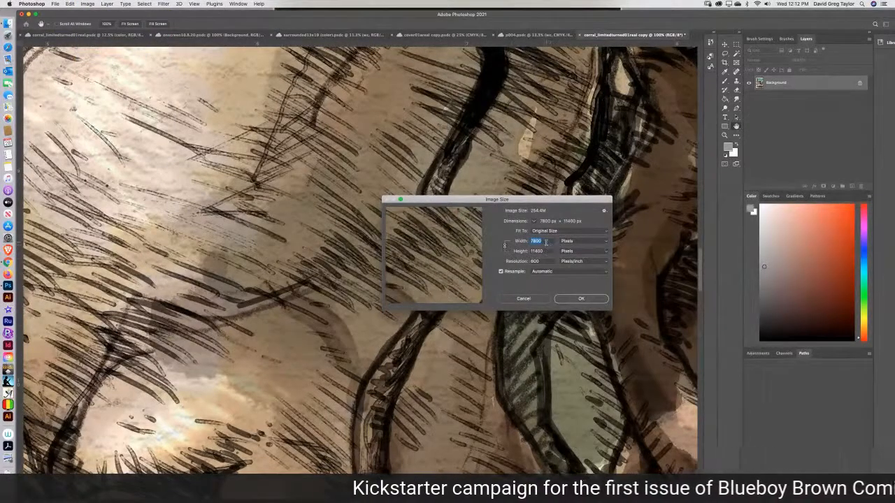
text(1200)
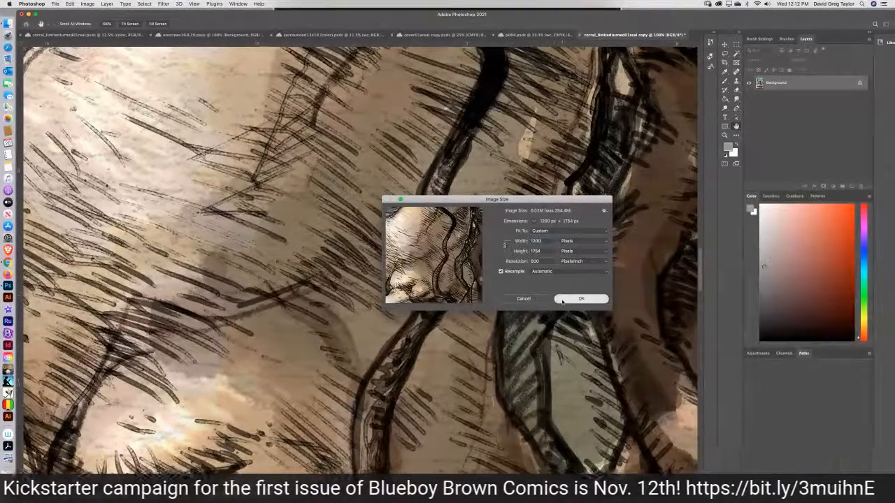
click(578, 299)
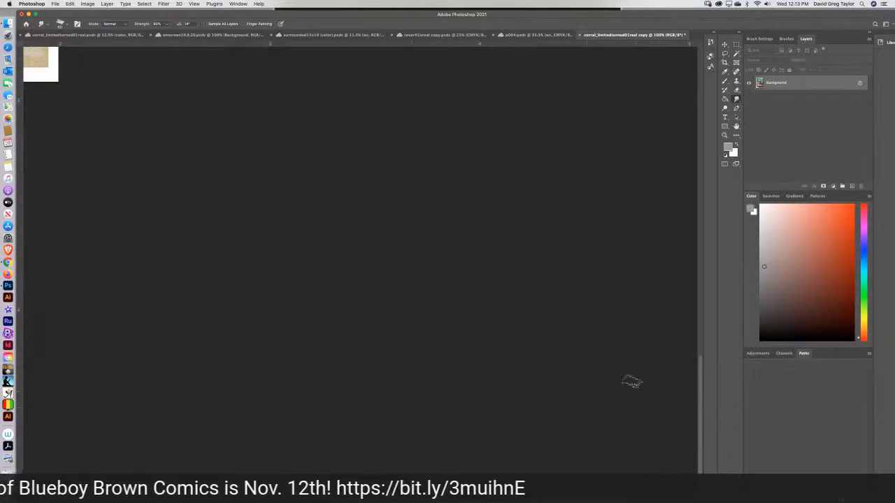
View the whole reduced copy and compare it with the layered original drawing.
drag(699, 375, 673, 248)
click(735, 126)
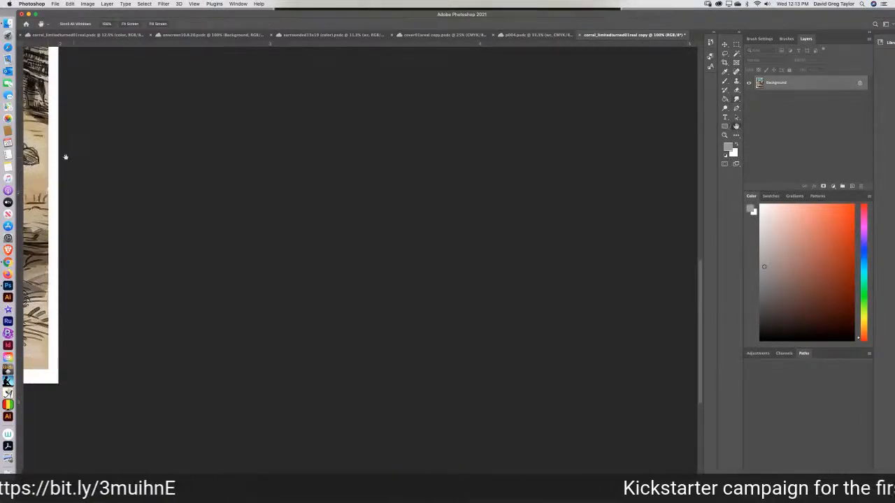
drag(70, 157, 615, 390)
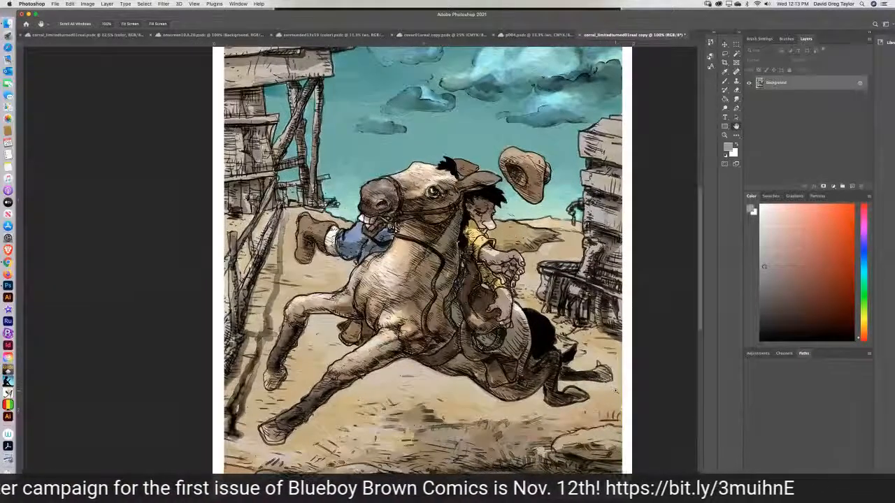
key(super+minus)
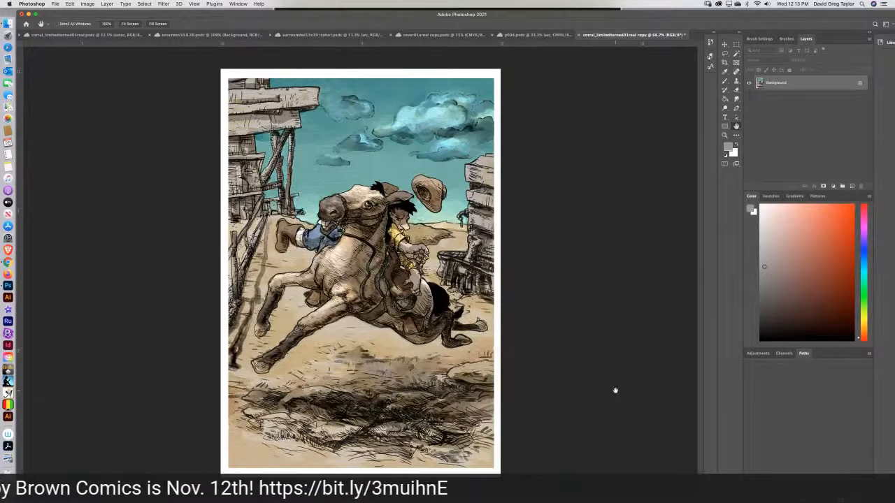
click(81, 35)
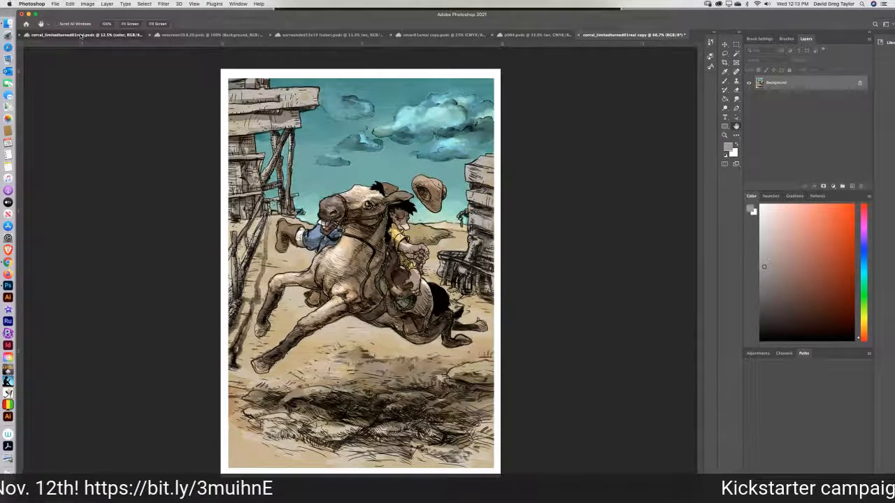
click(620, 37)
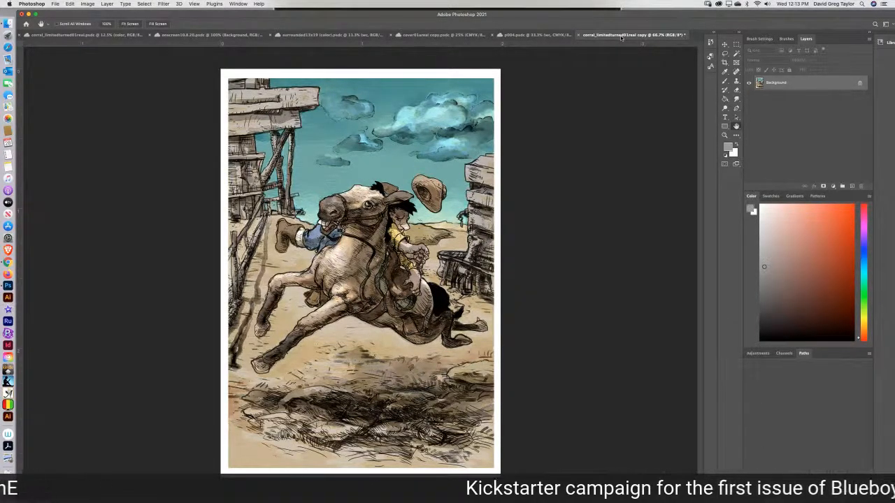
Save the reduced copy on the computer in the rewardprints folder as corral_limitedturned01realwebcopy.jpg, a progressive JPEG of maximum quality.
click(55, 5)
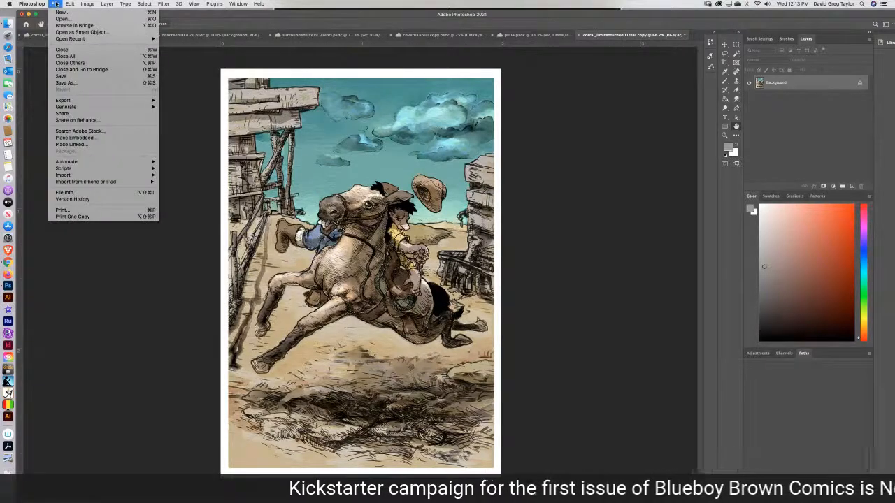
click(67, 82)
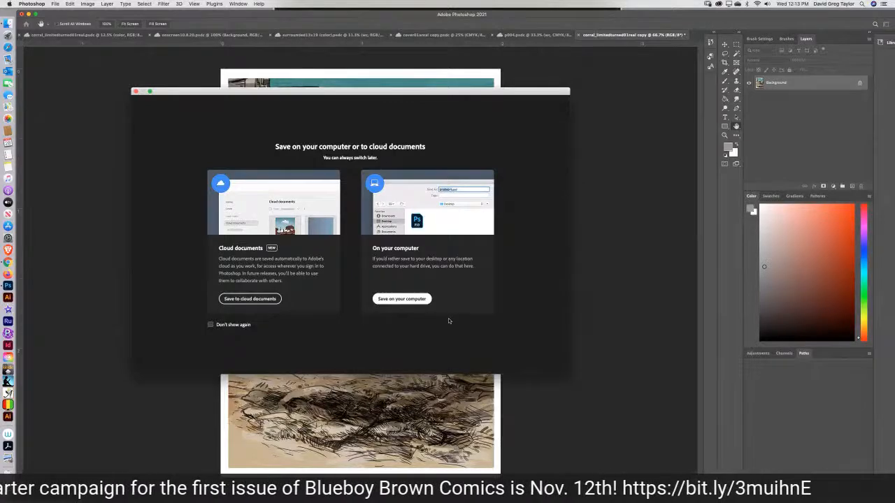
click(414, 299)
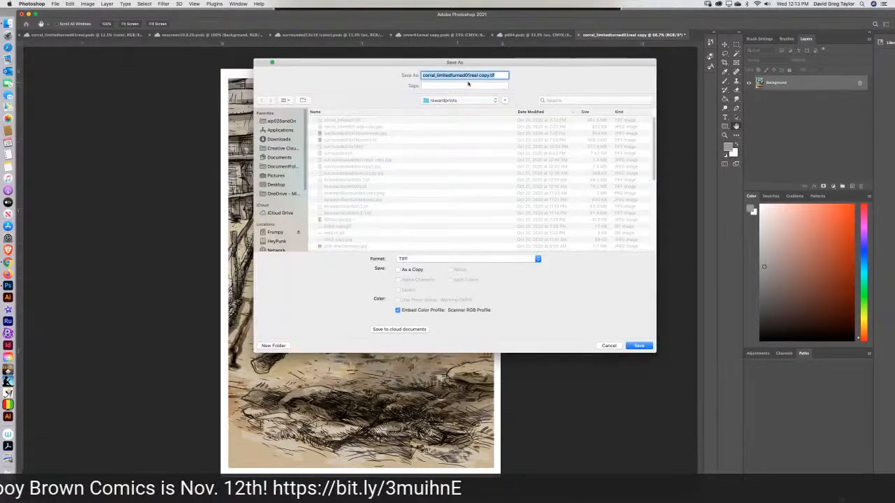
click(448, 260)
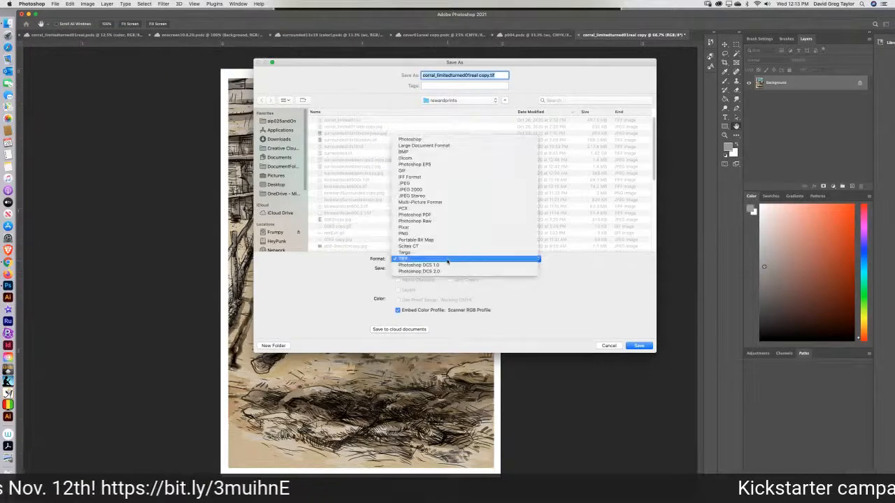
click(442, 184)
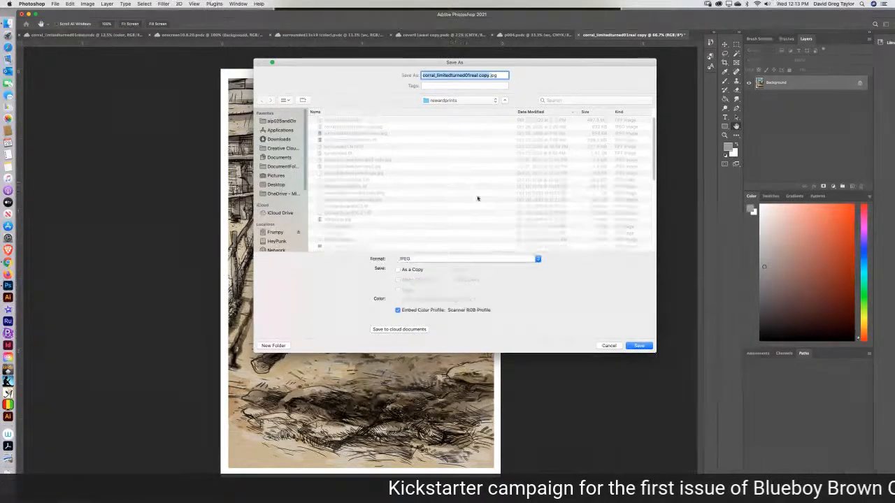
click(478, 74)
text(web)
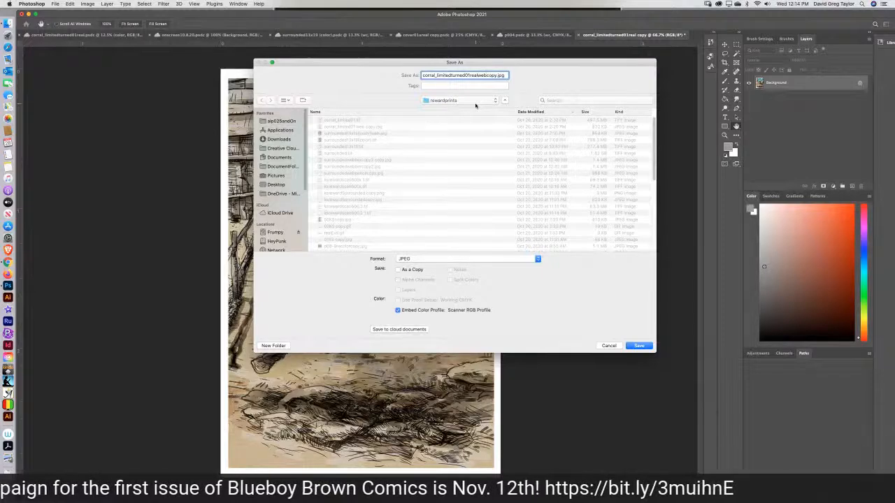
click(632, 348)
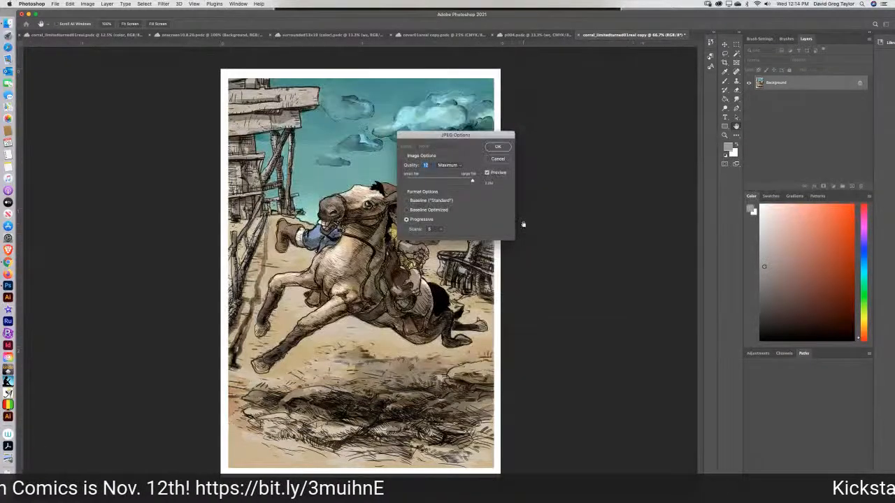
drag(472, 182, 470, 183)
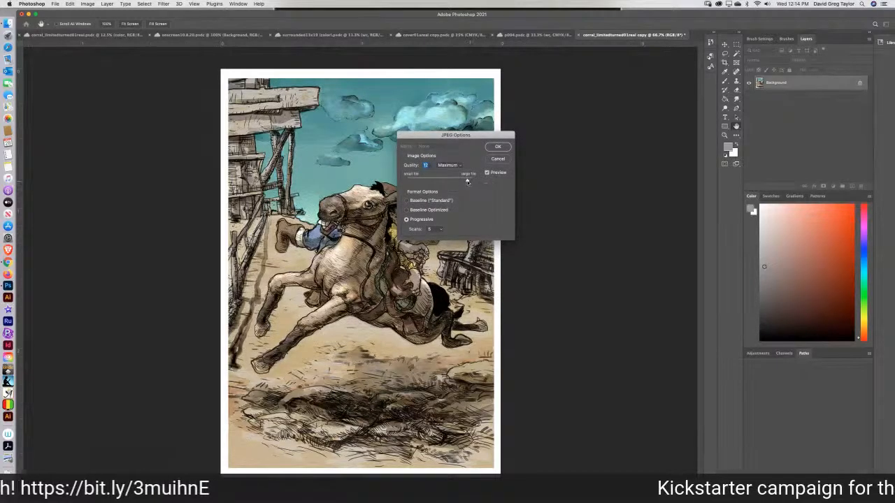
click(497, 148)
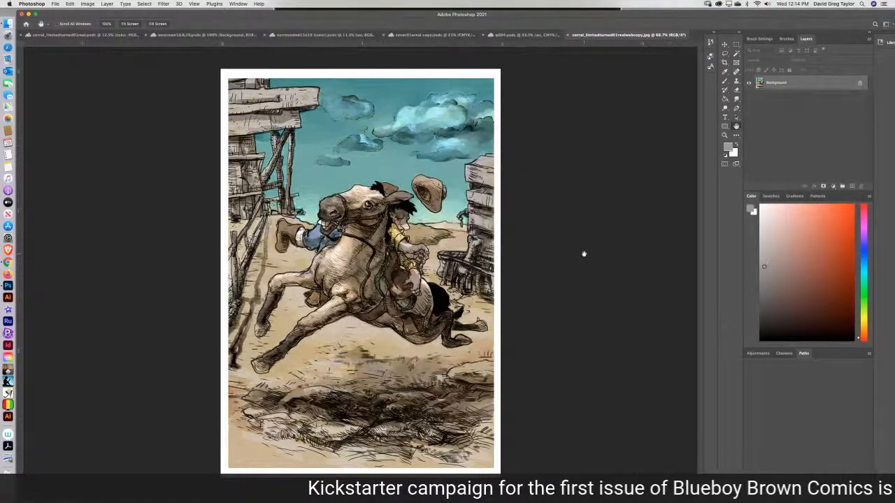
Save the layered original on the computer in the rewardprints folder as the TIFF file corral_limitedturned01real.tif, keeping its layers.
click(86, 35)
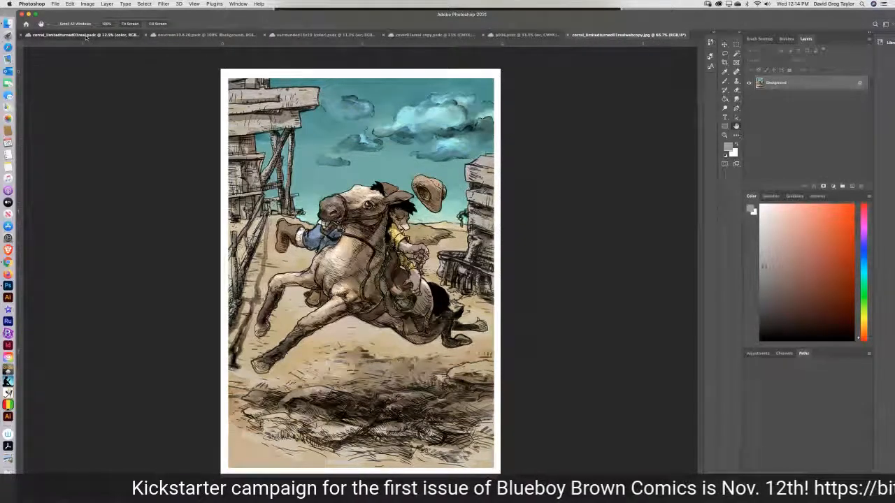
click(56, 4)
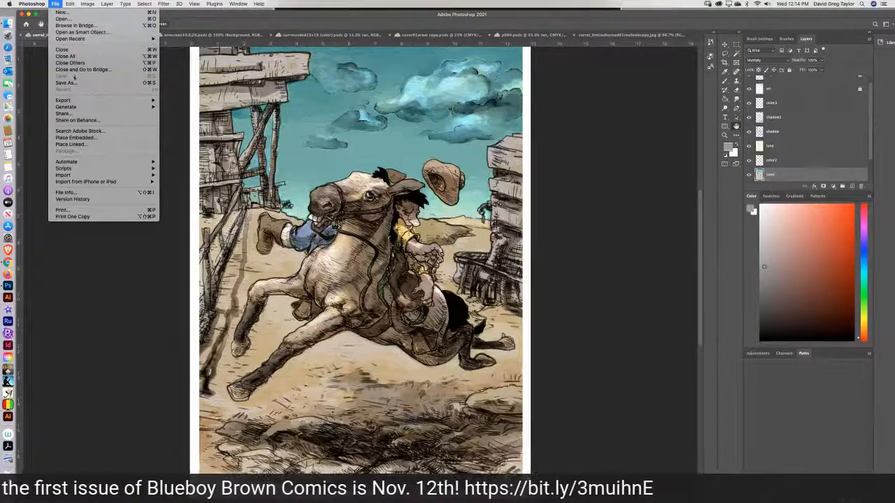
click(76, 83)
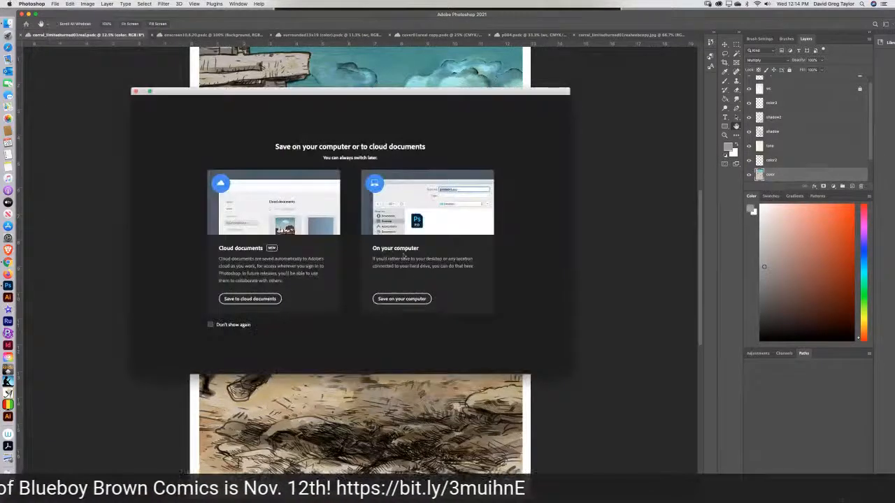
click(419, 300)
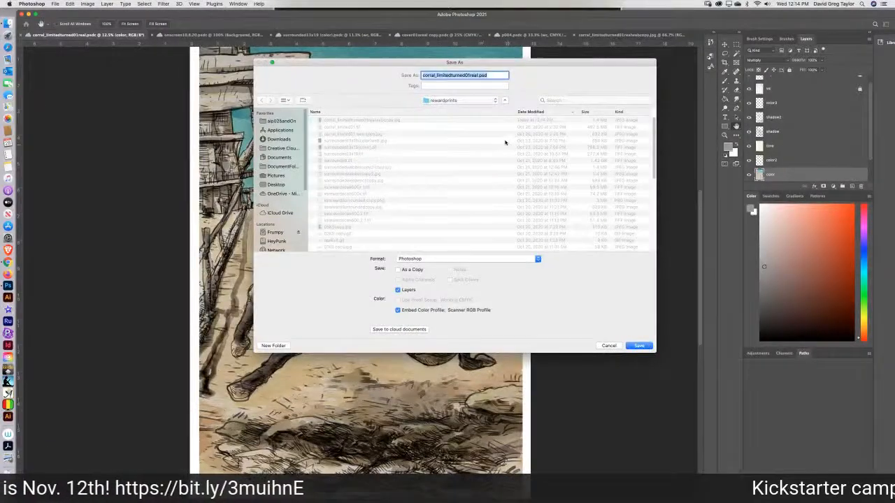
click(482, 260)
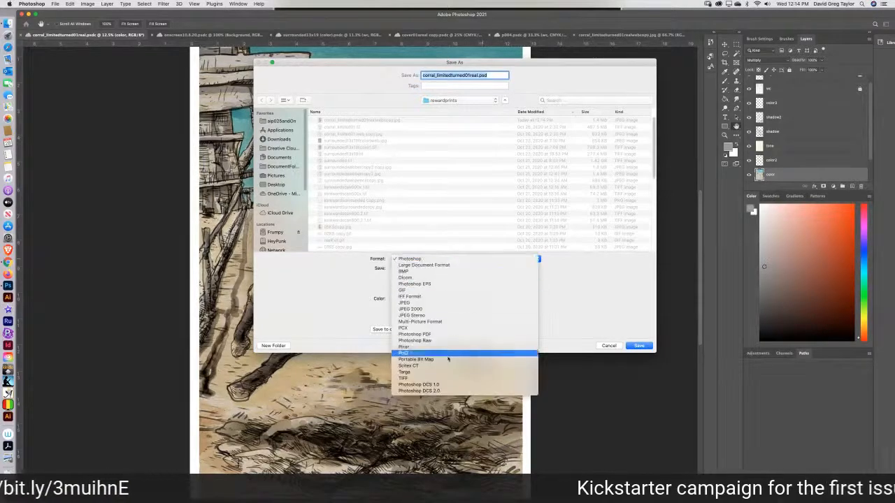
click(444, 378)
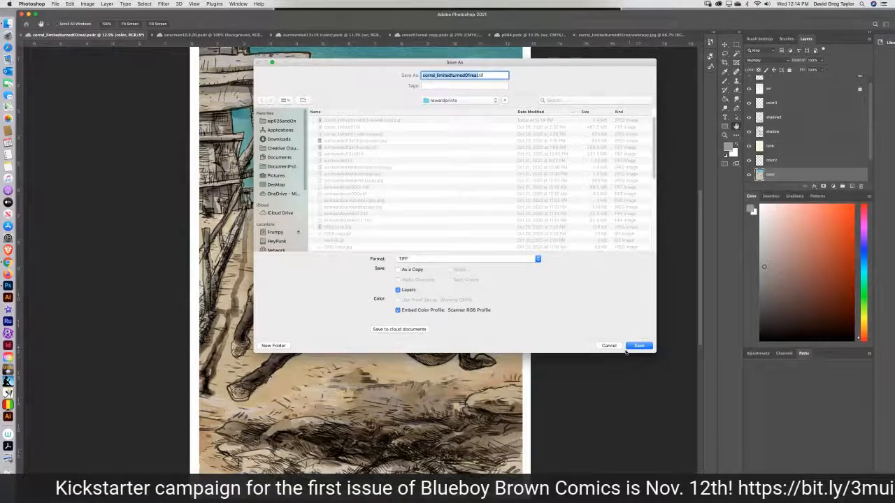
click(638, 346)
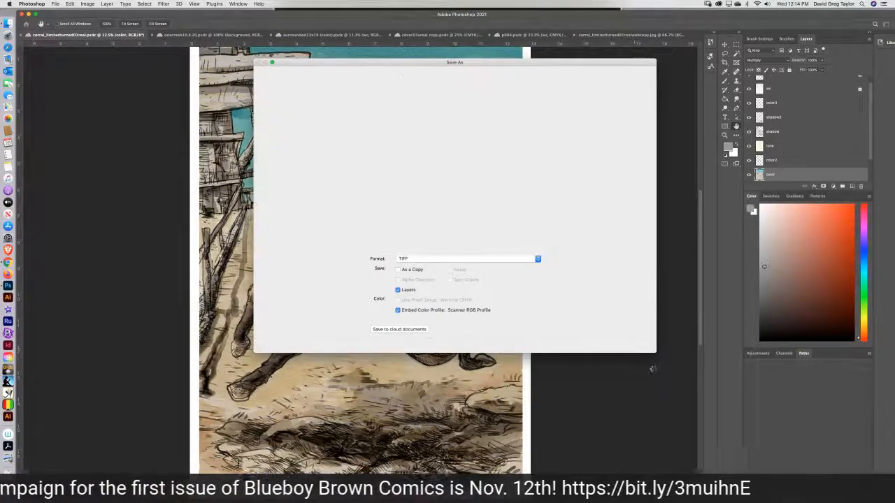
click(535, 213)
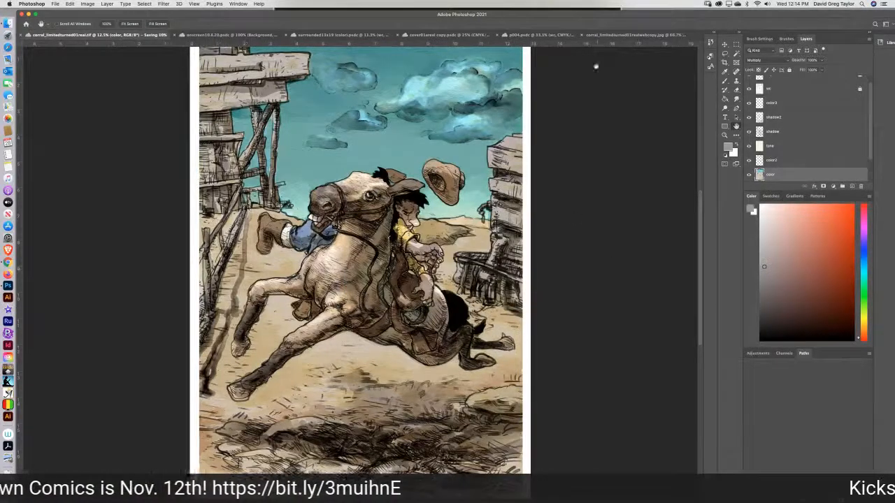
Open the battle scene document "p08-9recolor copy" from the cloud documents.
click(613, 35)
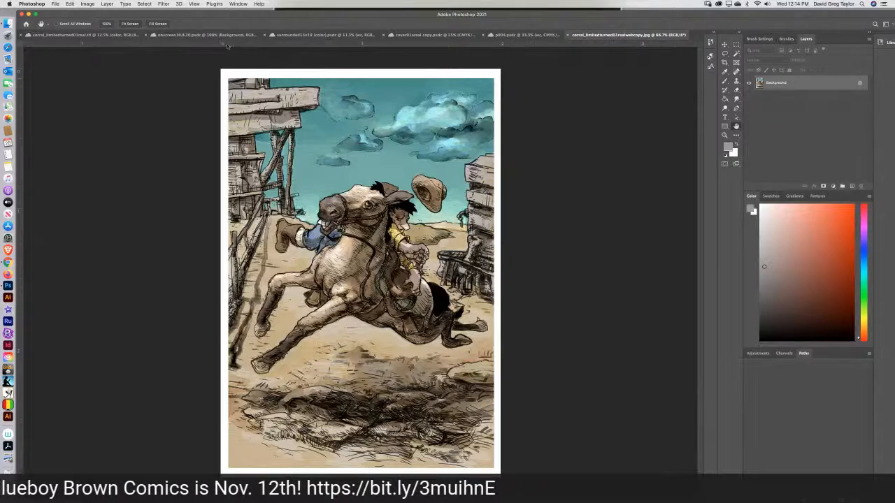
click(57, 5)
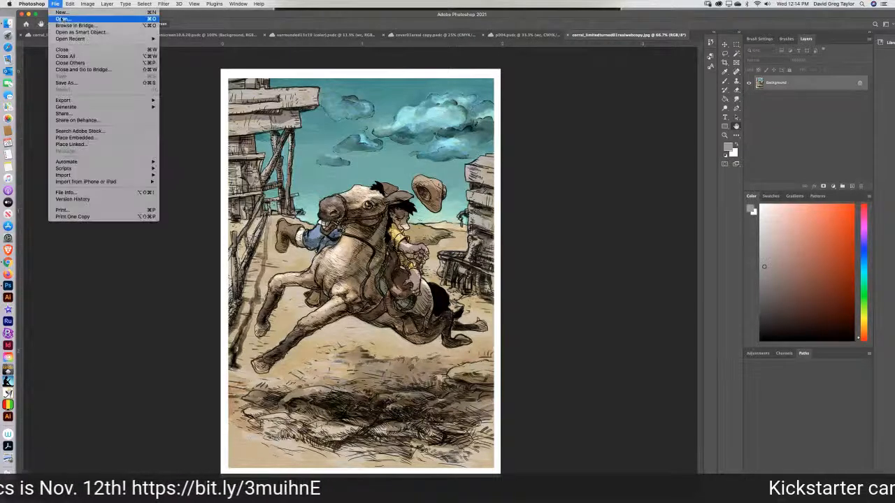
click(64, 19)
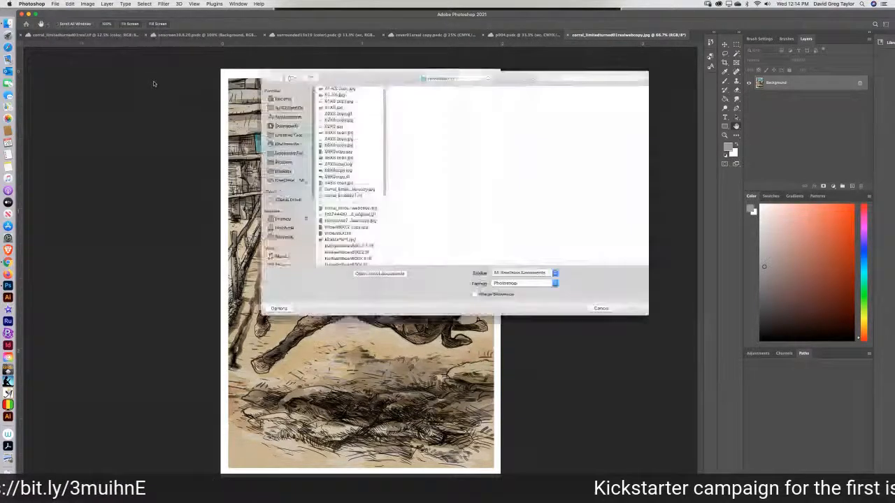
click(384, 273)
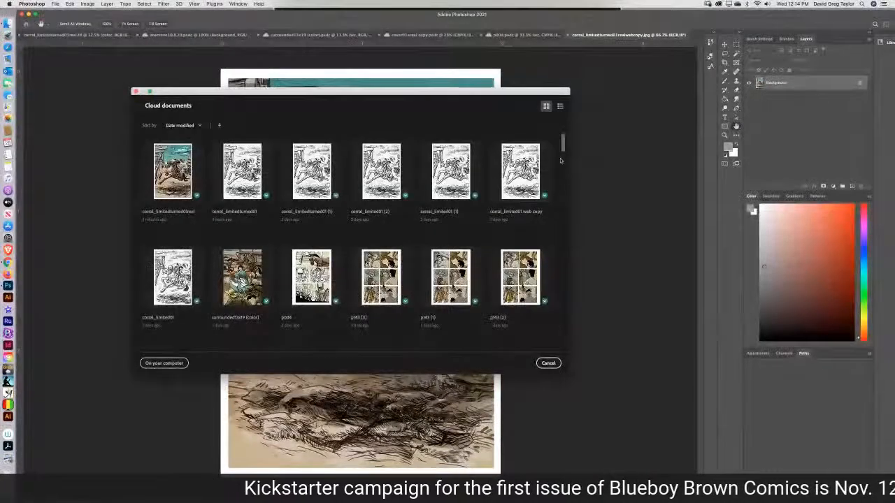
scroll(563, 147, down, 5)
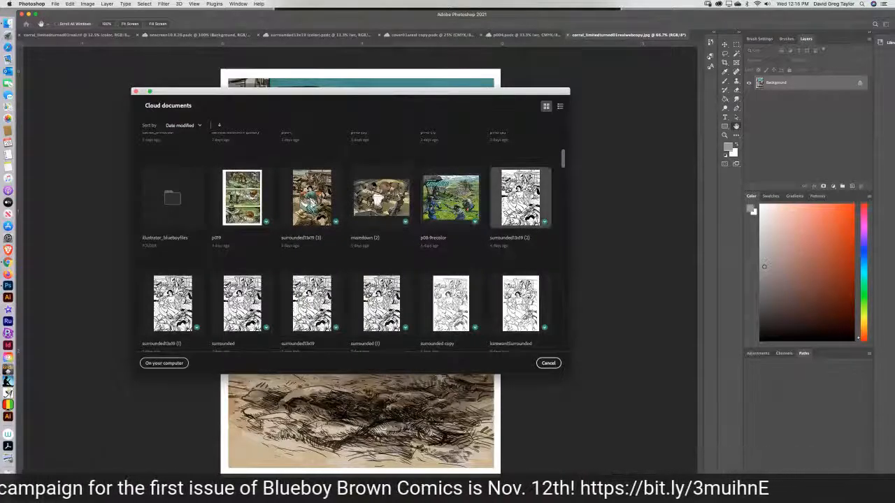
drag(562, 163, 566, 181)
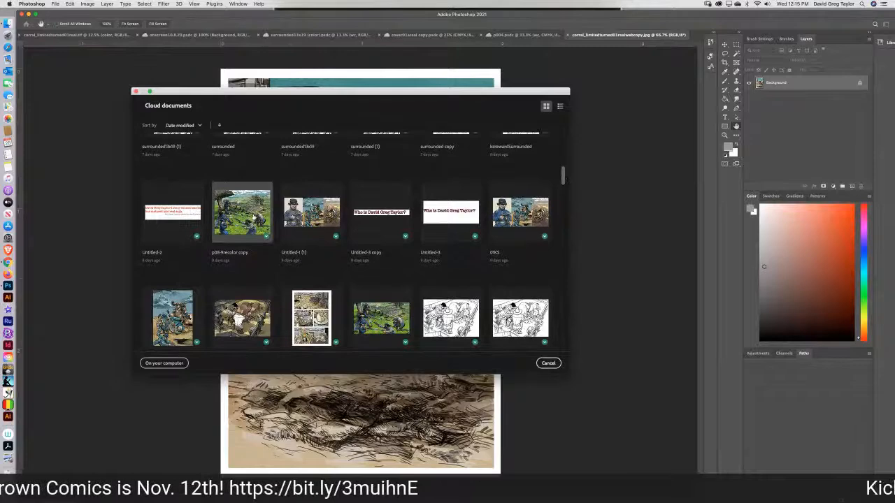
key(Escape)
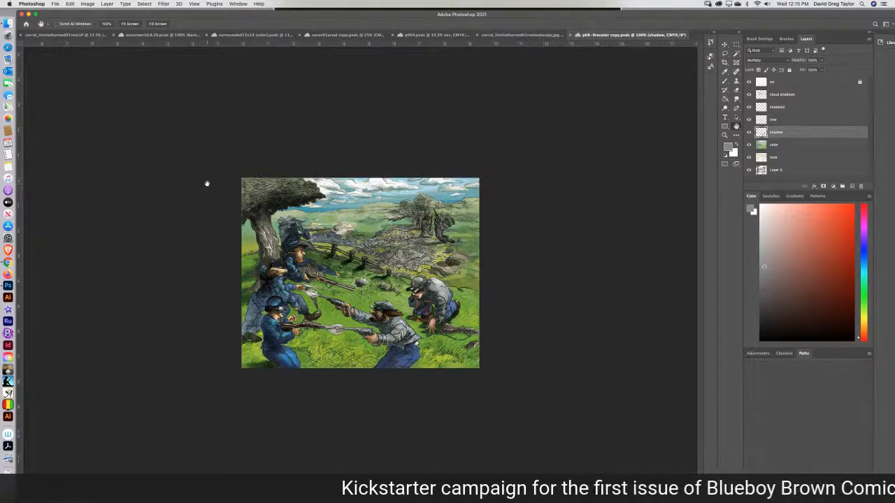
Open the battle scene p08-9recolor from the cloud documents and hide its CHAPTER TWO and GETTYSBURG text layers.
click(53, 4)
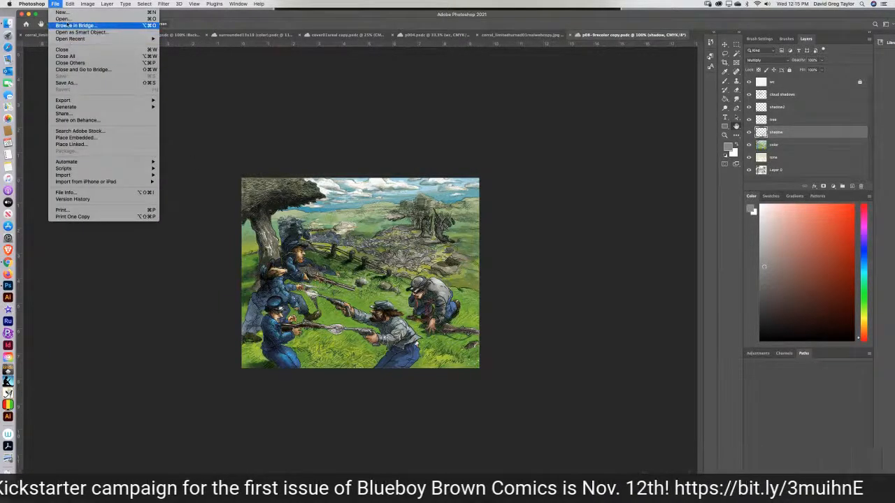
click(62, 18)
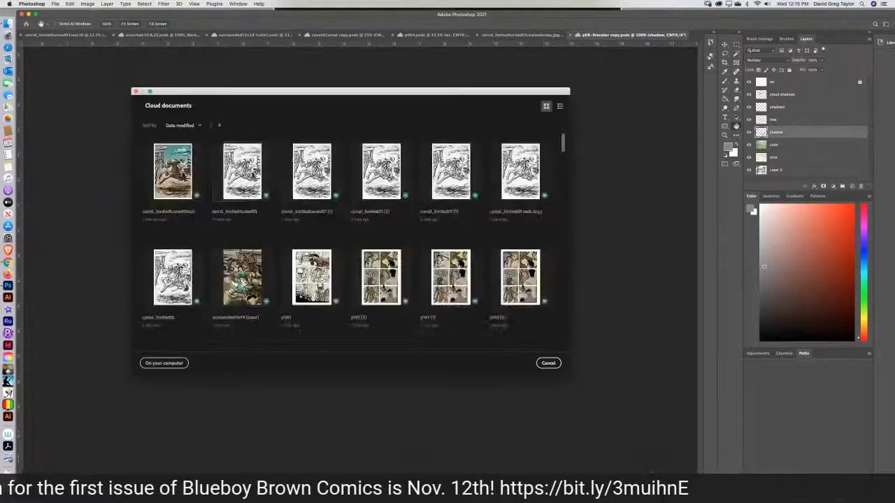
scroll(447, 251, down, 3)
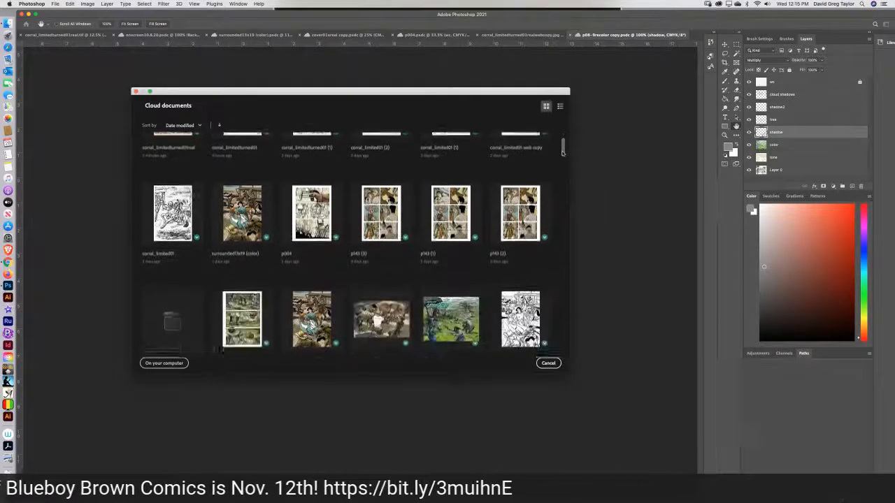
double_click(449, 250)
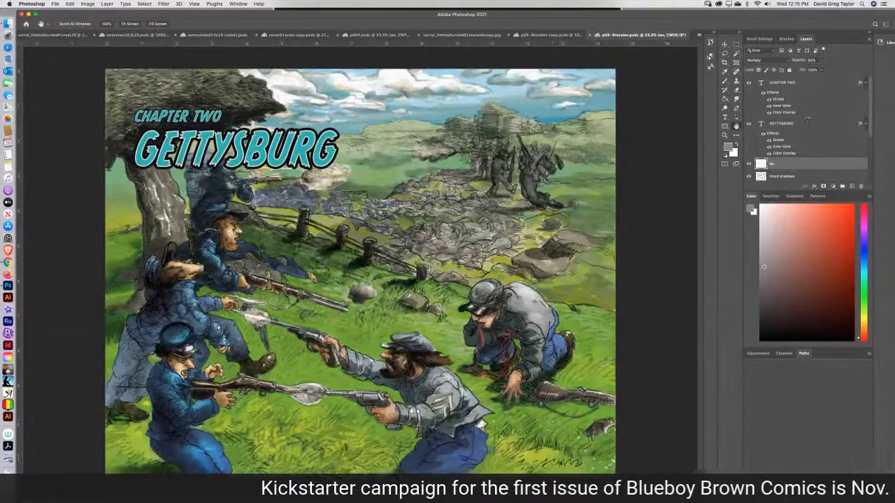
click(749, 83)
click(749, 125)
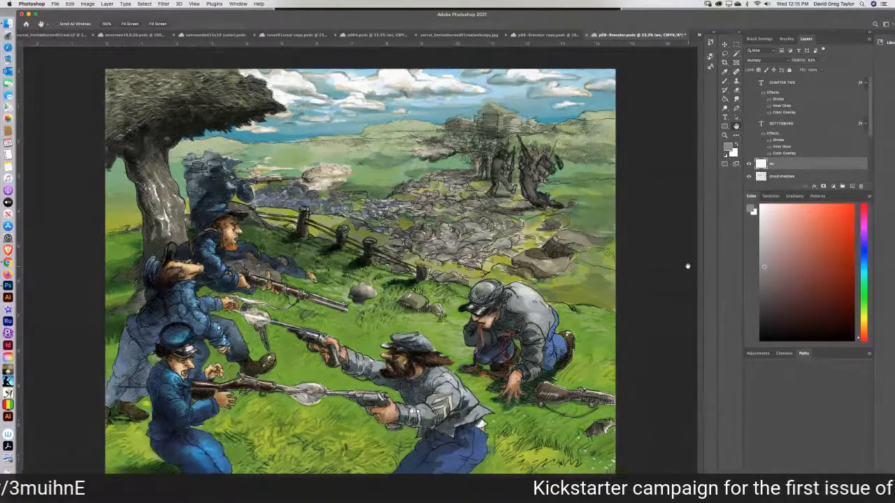
View the battle scene at print size and close the smaller document "p08-9recolor copy".
click(198, 5)
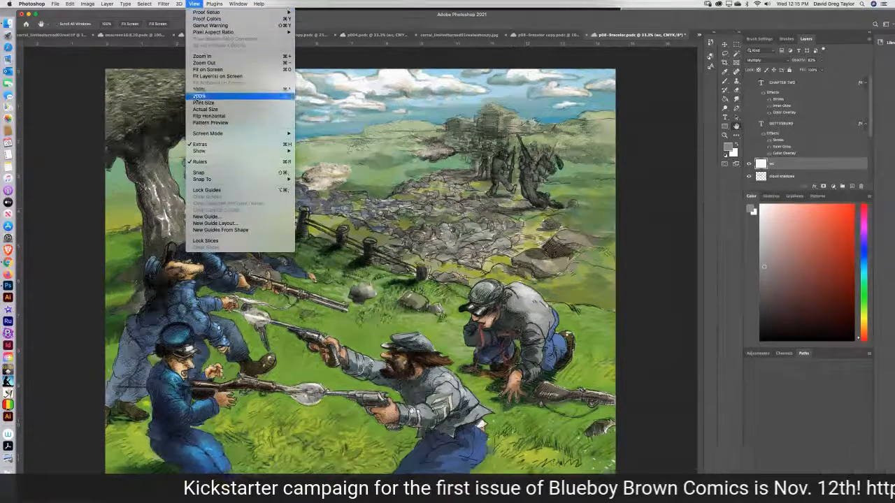
click(203, 103)
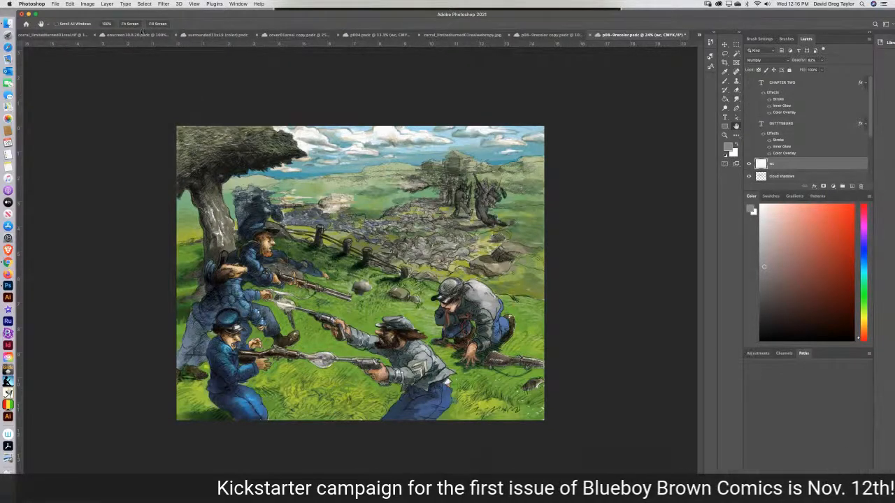
click(546, 35)
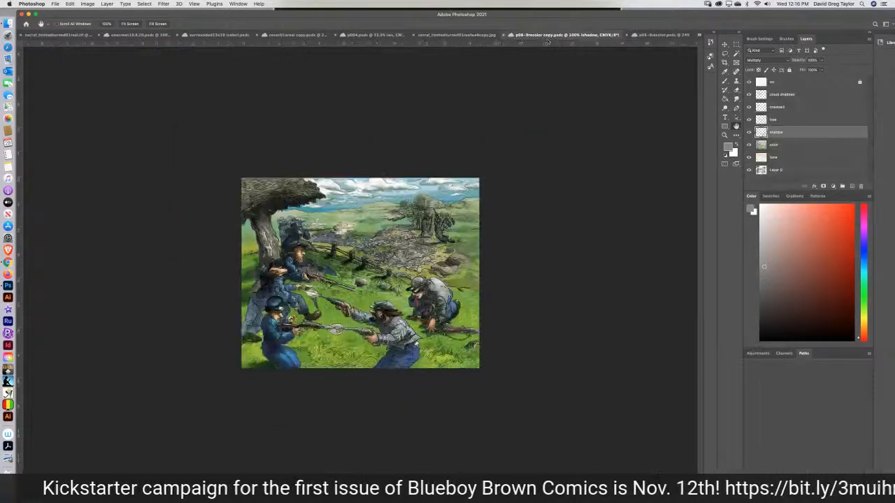
click(506, 35)
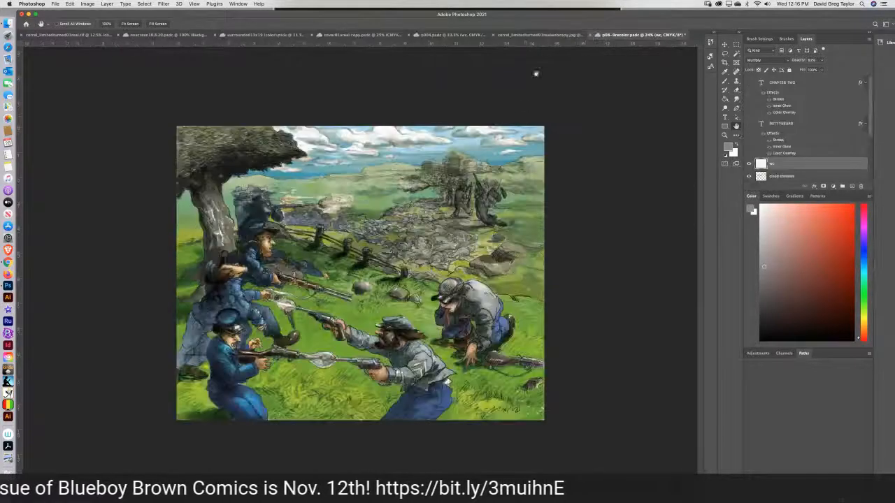
Resize the battle scene image to a width of 14.125 inches, keeping its proportions.
click(87, 5)
click(88, 59)
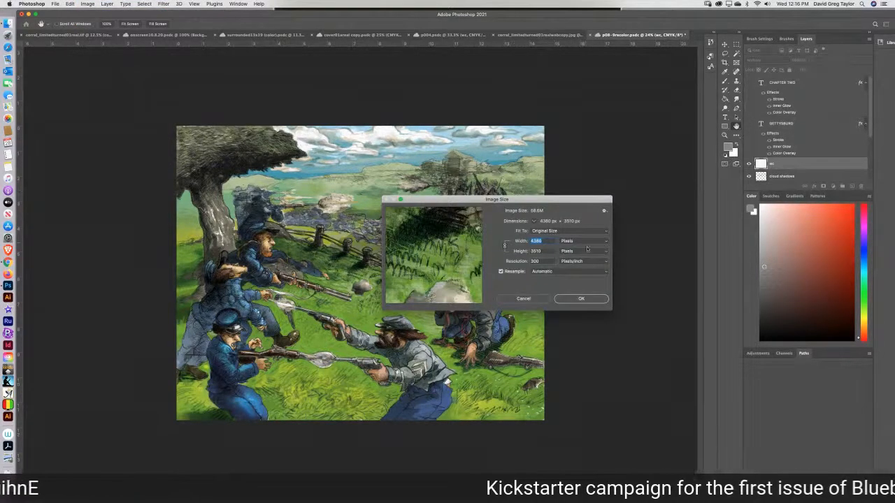
click(588, 250)
click(582, 247)
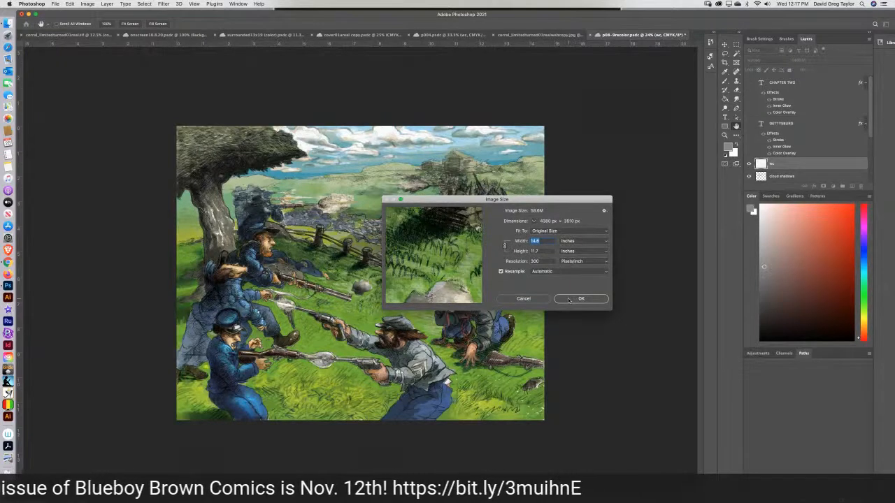
double_click(536, 240)
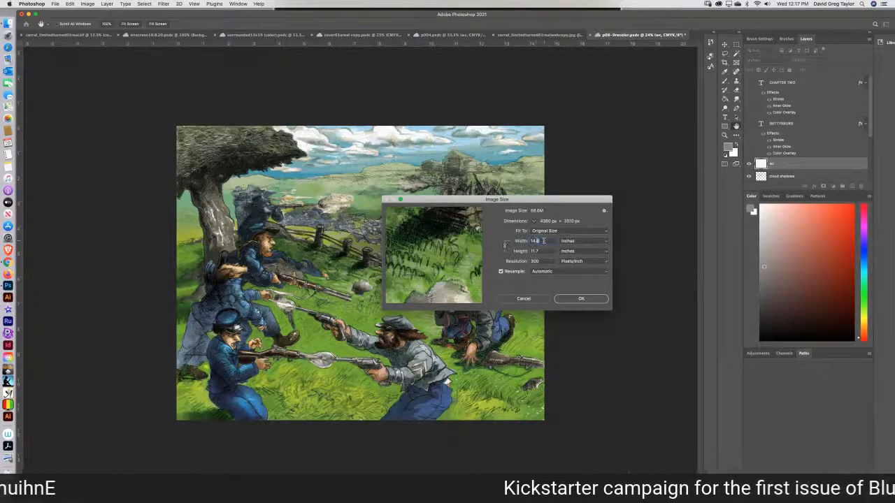
text(14.125)
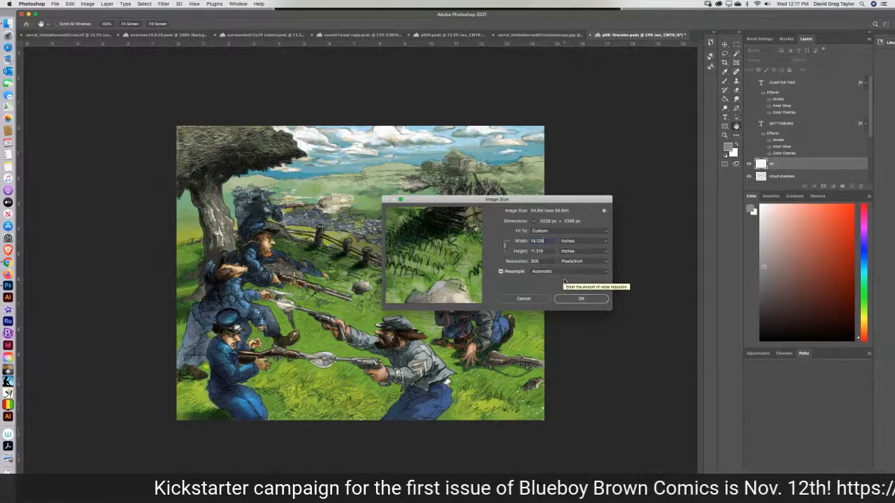
key(Return)
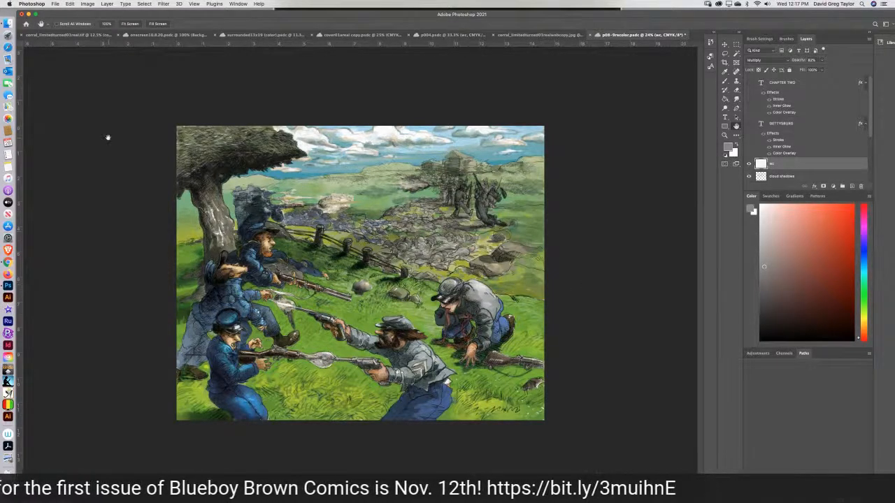
View the whole layered cowboy-and-horse drawing and compare it with the comic page p004.
click(67, 35)
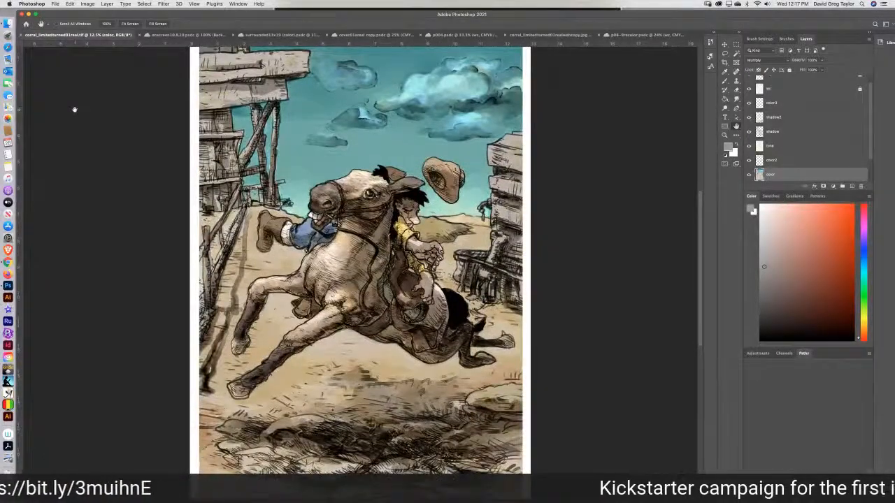
key(super+minus)
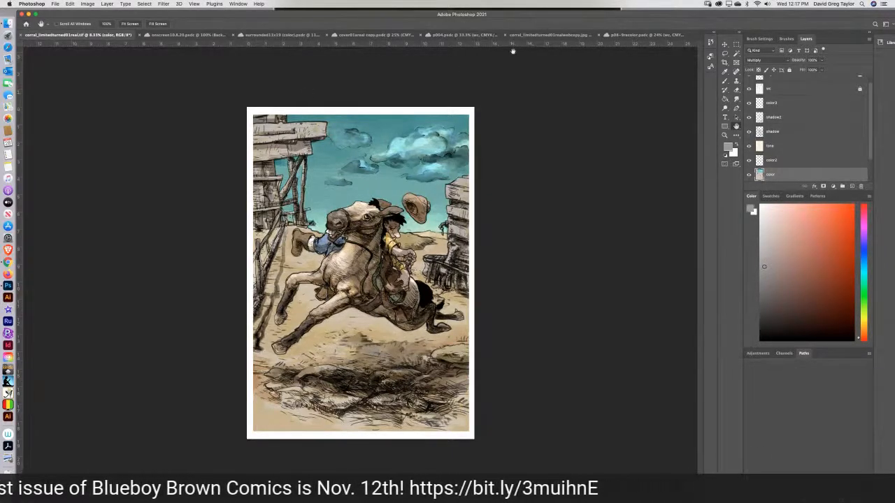
click(449, 36)
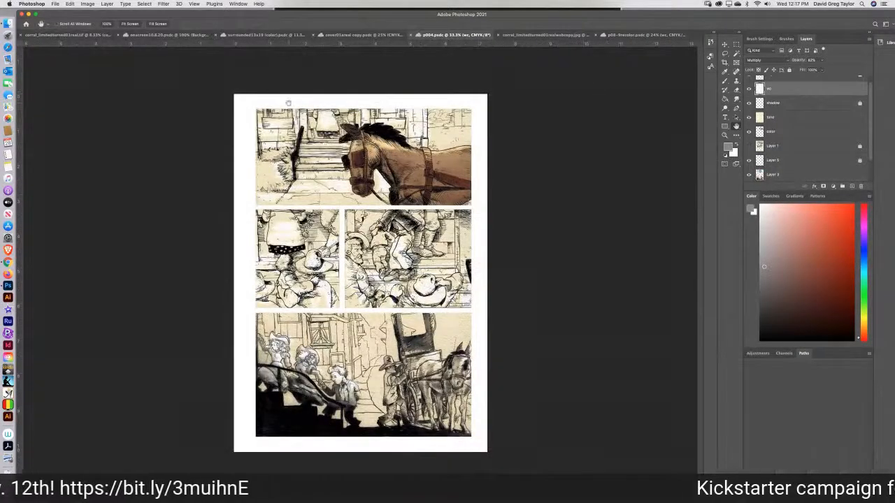
click(80, 35)
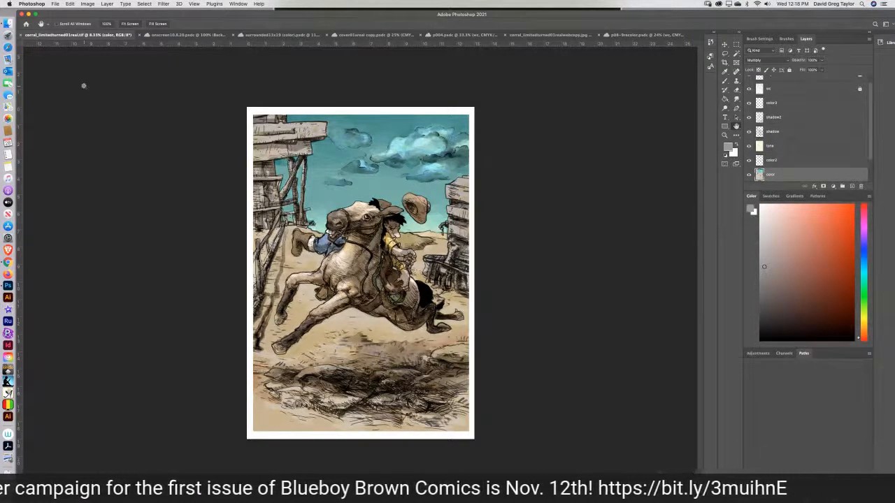
In the cowboy-and-horse TIFF, set the gray foreground color to 32% yellow and 0% black, and activate the Brush tool.
key(super+equal)
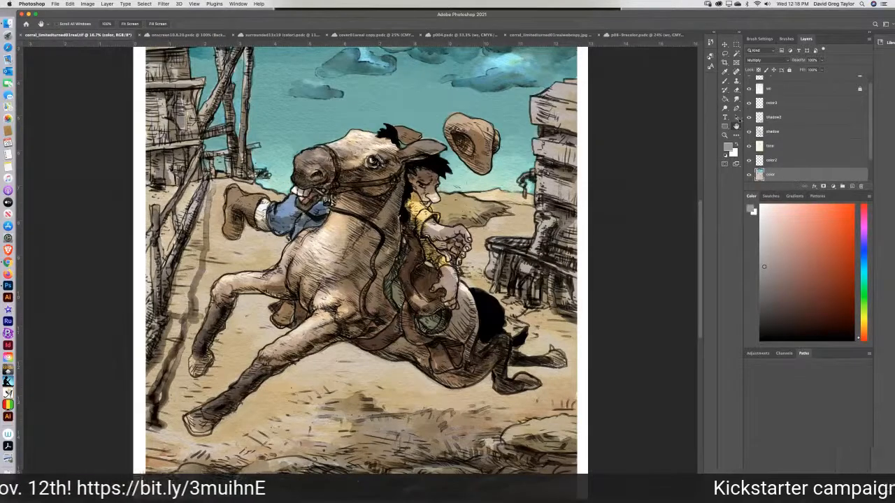
click(725, 82)
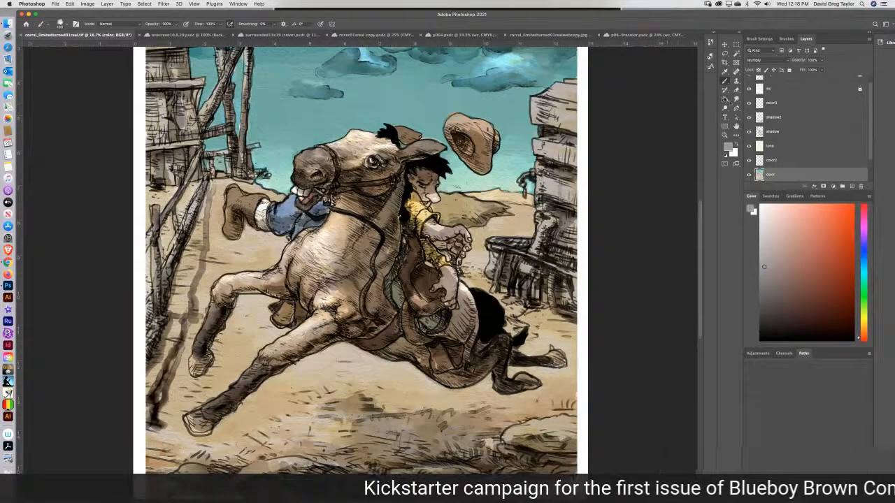
click(724, 72)
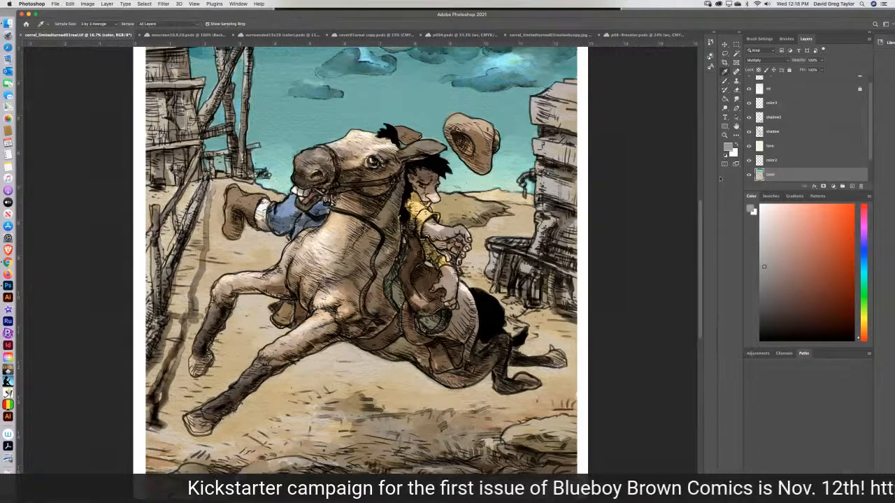
click(751, 209)
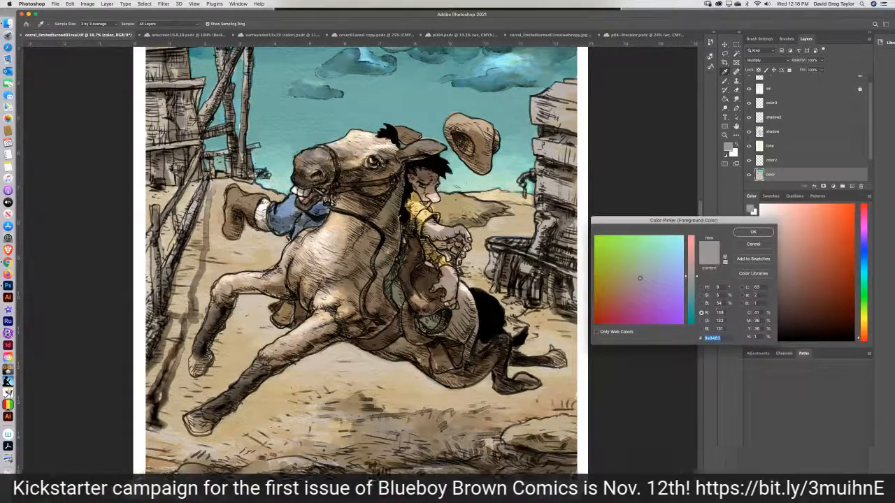
drag(759, 337, 744, 340)
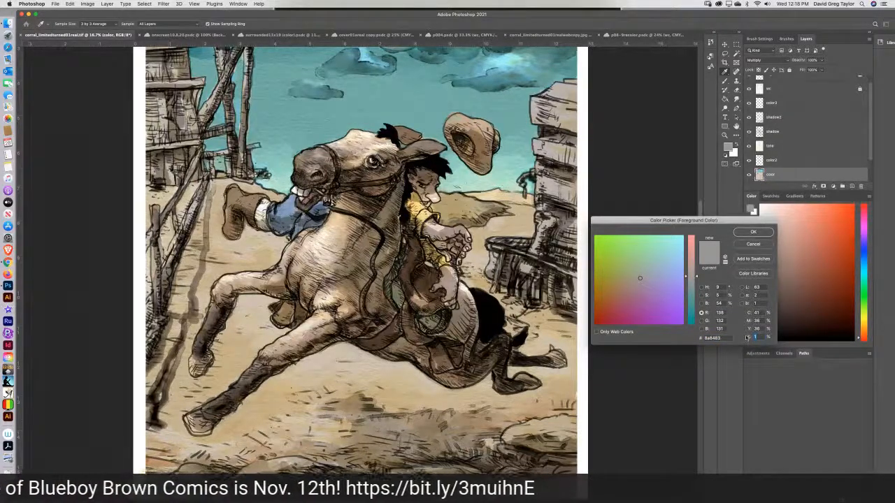
text(0)
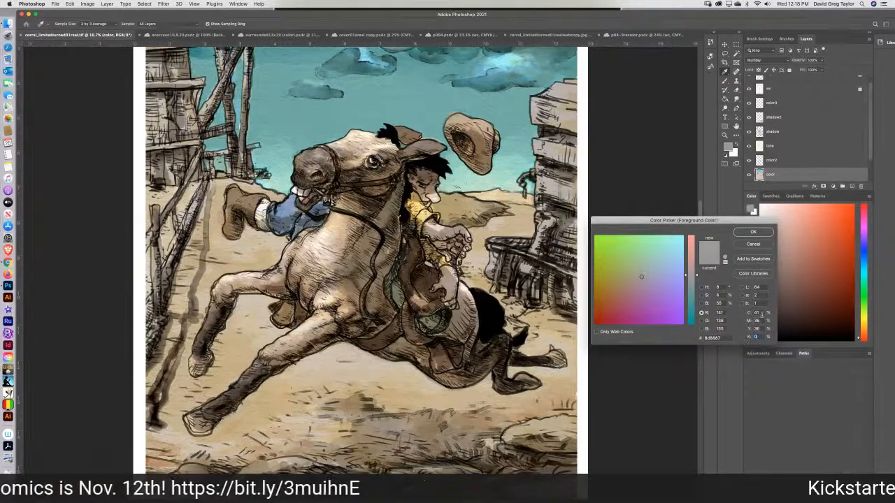
click(759, 312)
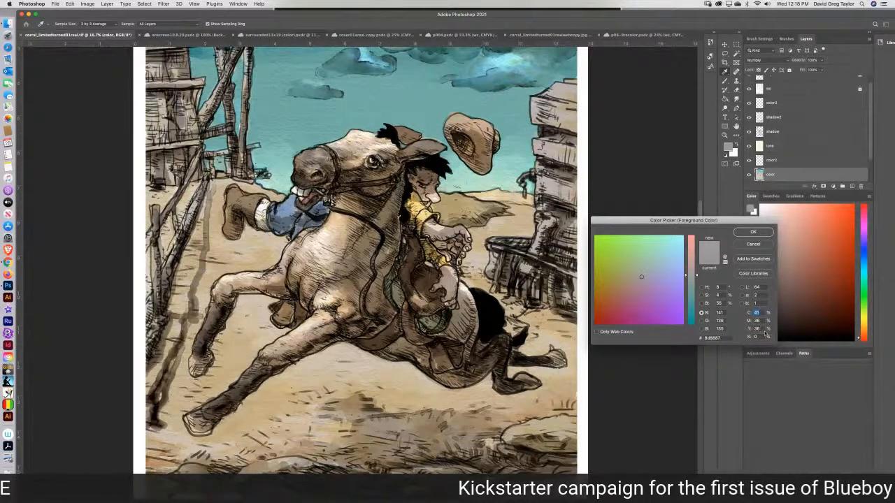
drag(761, 329, 752, 329)
text(30)
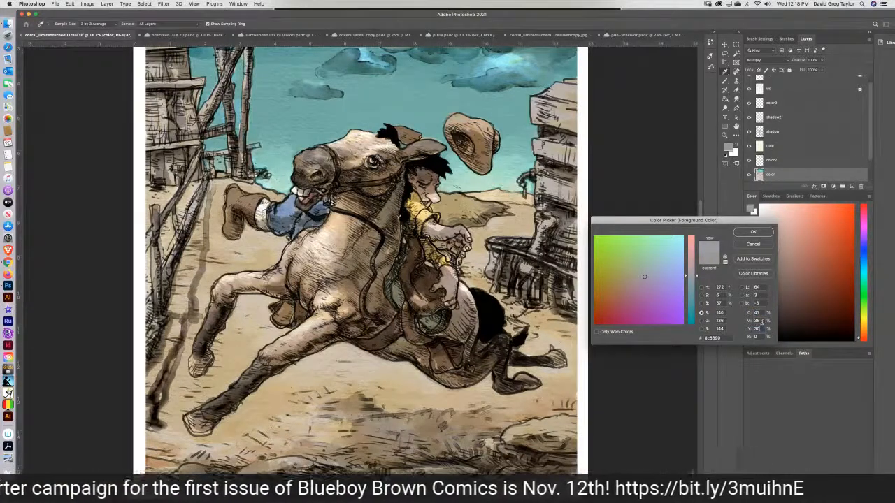
drag(761, 329, 752, 329)
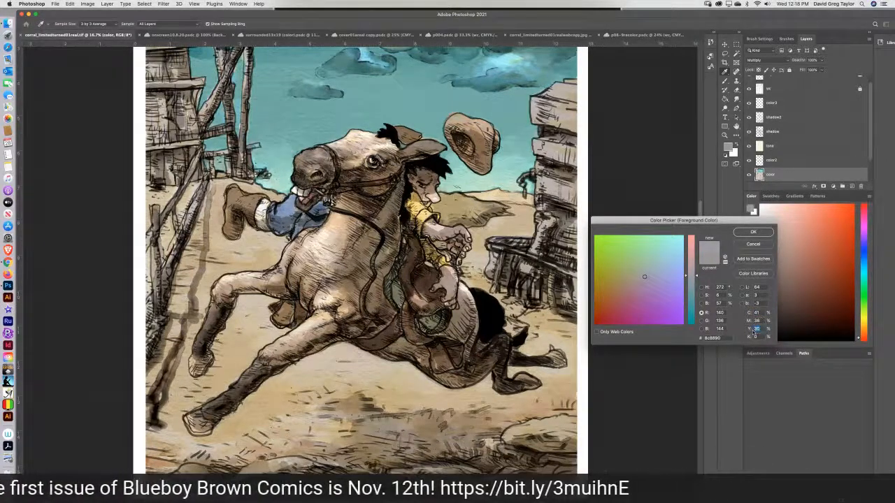
text(32)
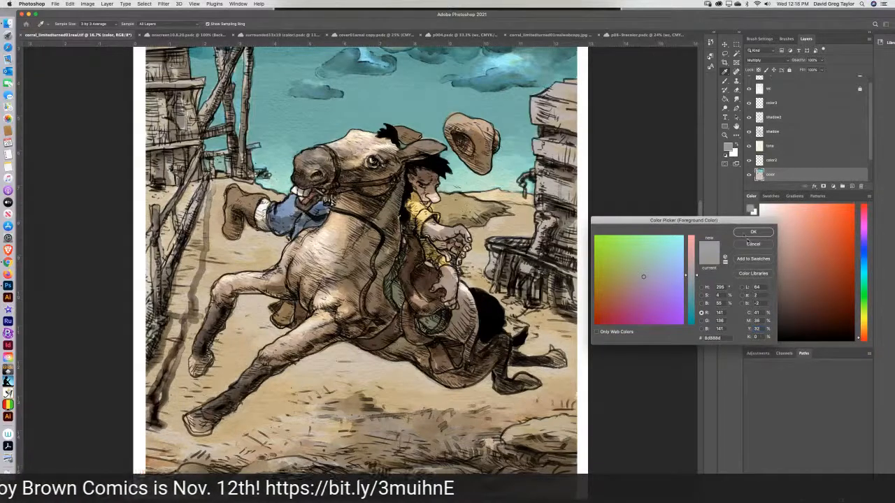
click(752, 232)
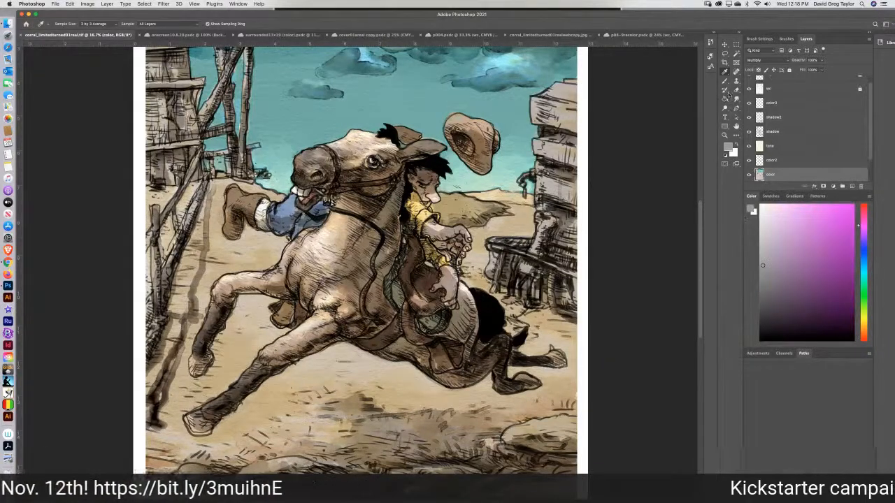
click(725, 80)
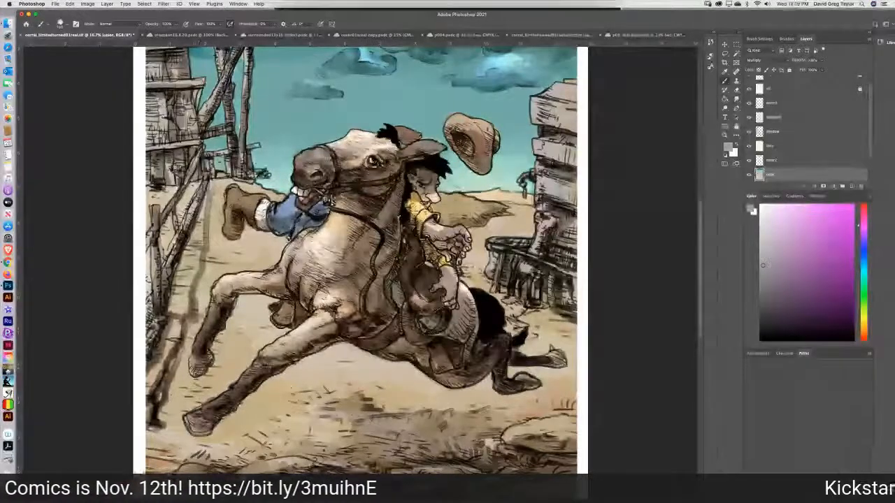
Save the layered TIFF of the cowboy-and-horse drawing and view the whole picture.
key(super+s)
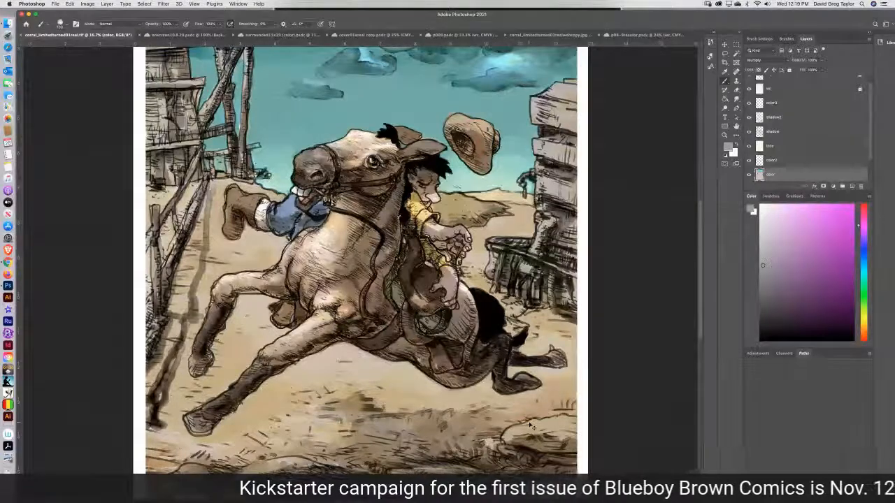
key(super+minus)
key(super+minus)
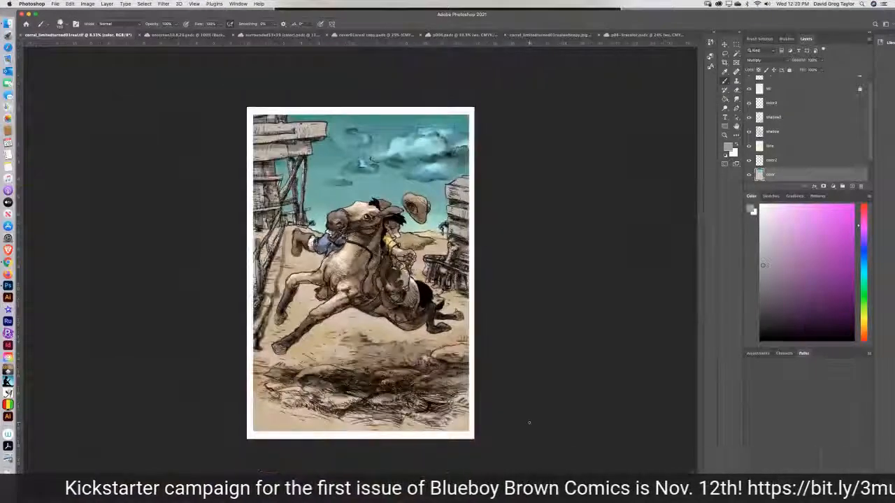
Add a new layer with the Multiply blend mode to the reduced web copy of the cowboy-and-horse drawing.
click(538, 35)
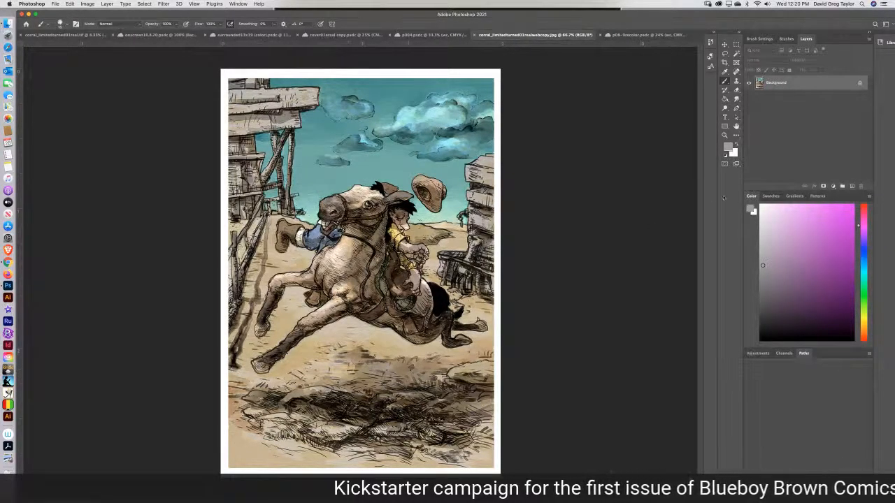
click(851, 186)
click(758, 60)
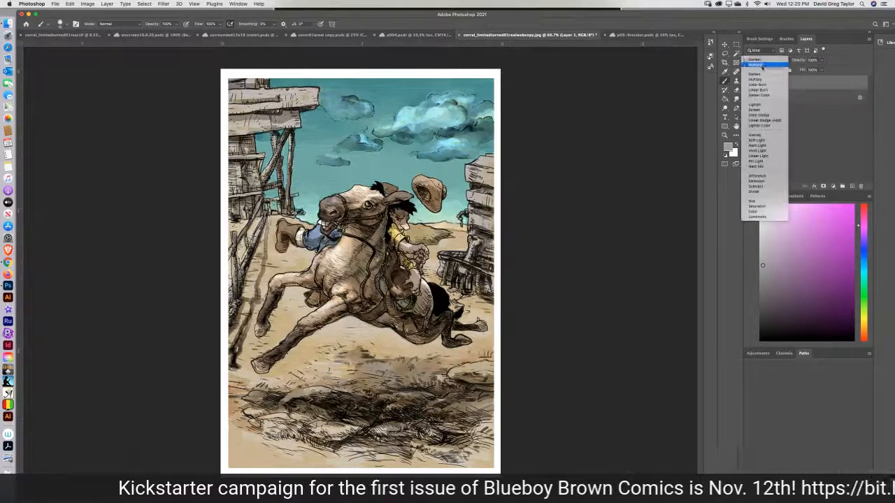
click(755, 79)
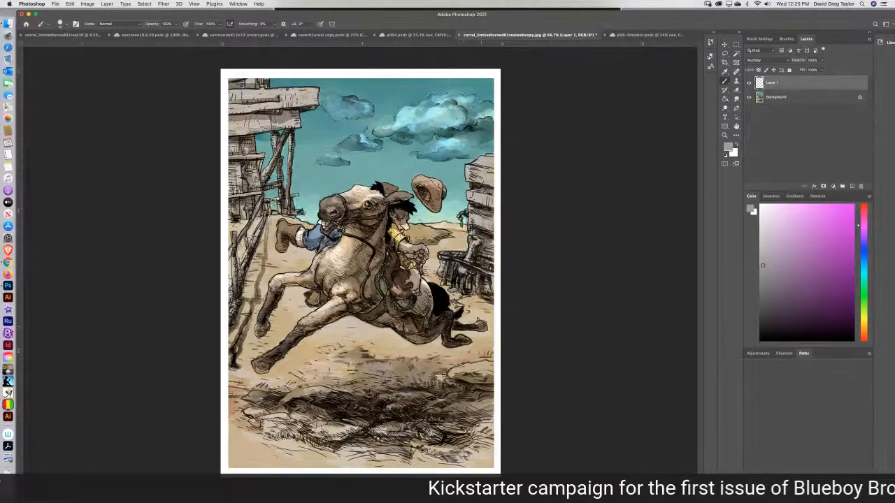
Save the web copy over corral_limitedturned01realwebcopy.jpg in the rewardprints folder as a progressive JPEG of maximum quality.
key(super+s)
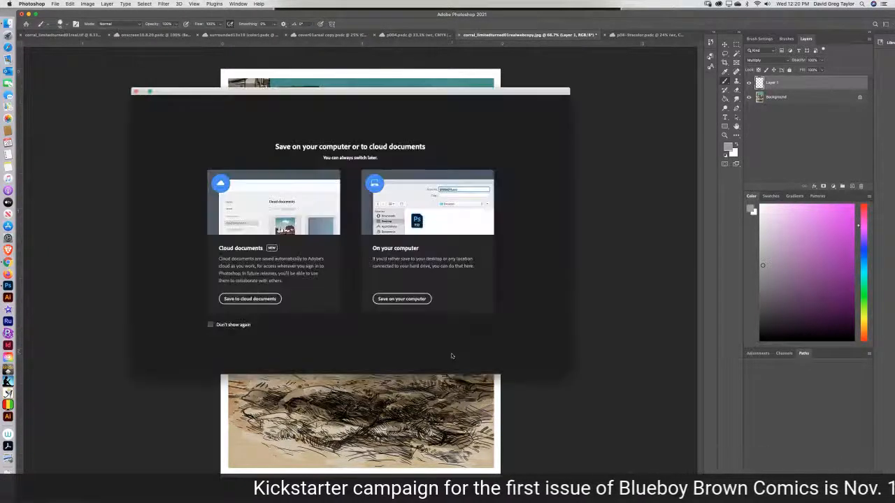
click(420, 302)
click(455, 258)
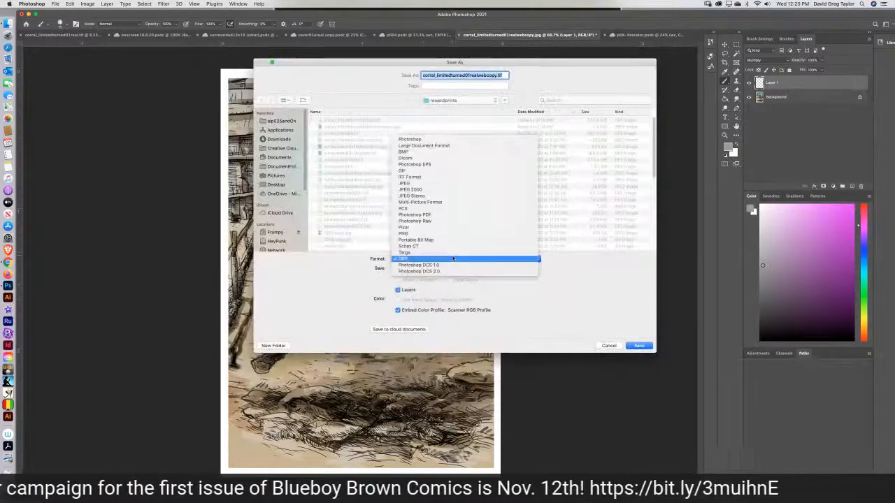
click(434, 184)
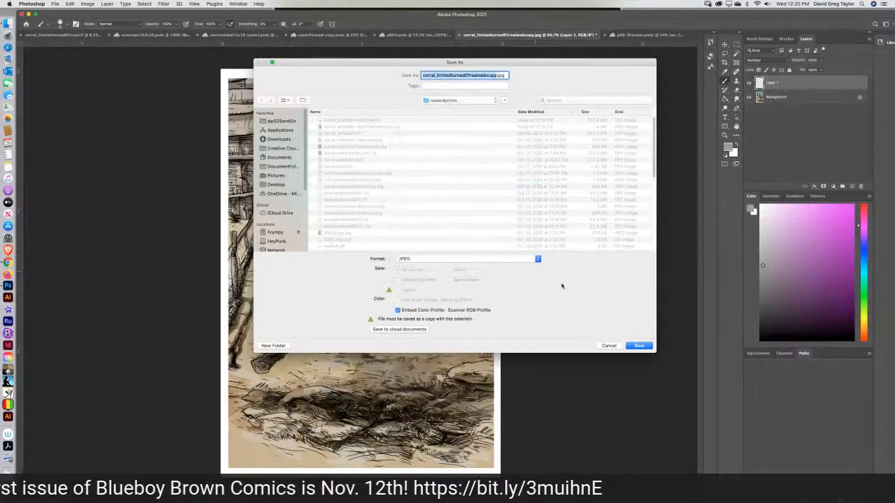
click(639, 345)
click(503, 108)
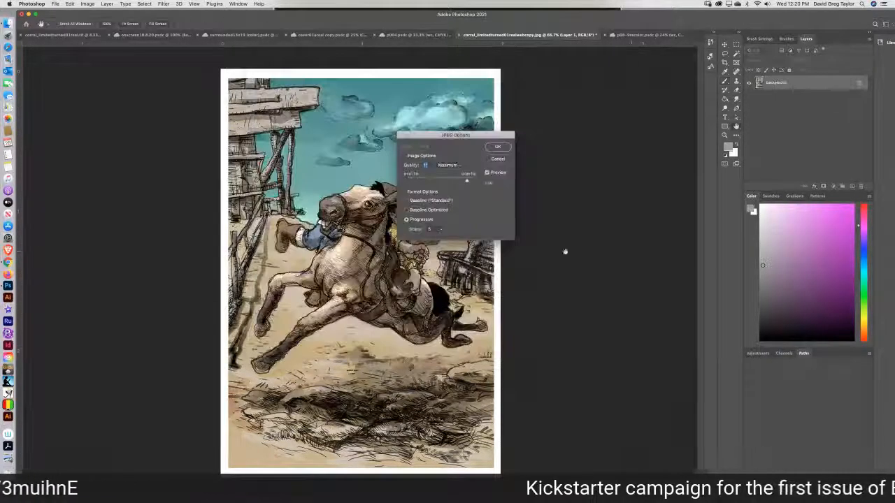
click(498, 149)
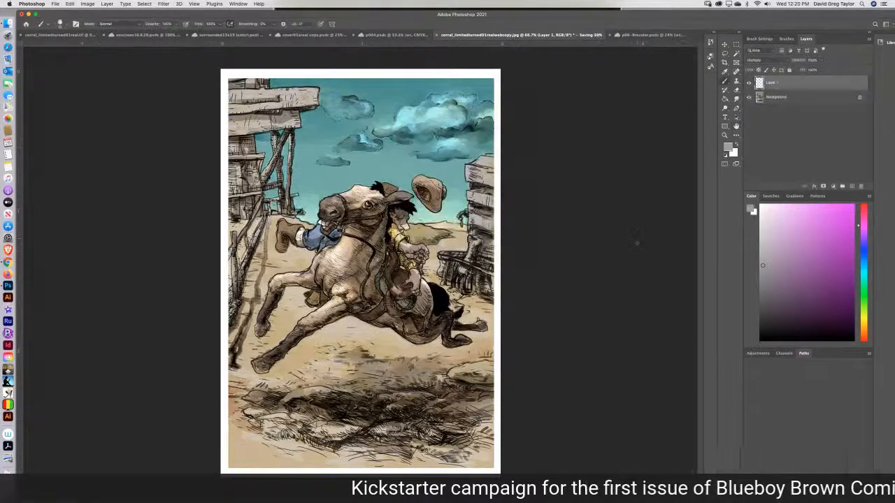